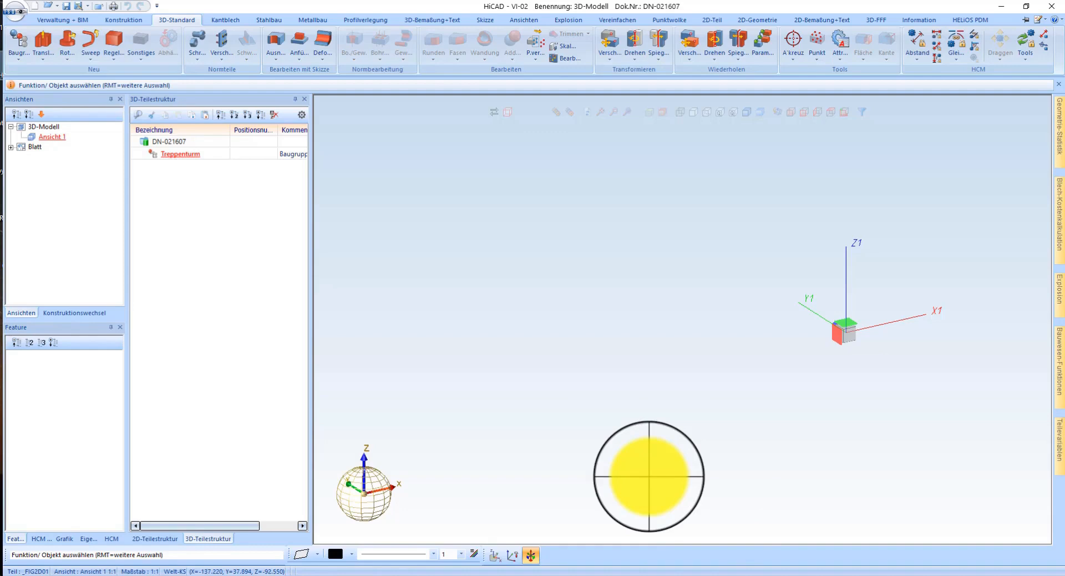
Create a 500 × 500 × 500 mm box named Fundament at the absolute origin 0 0 0.
{"action": "left_click", "coordinate": [107, 45]}
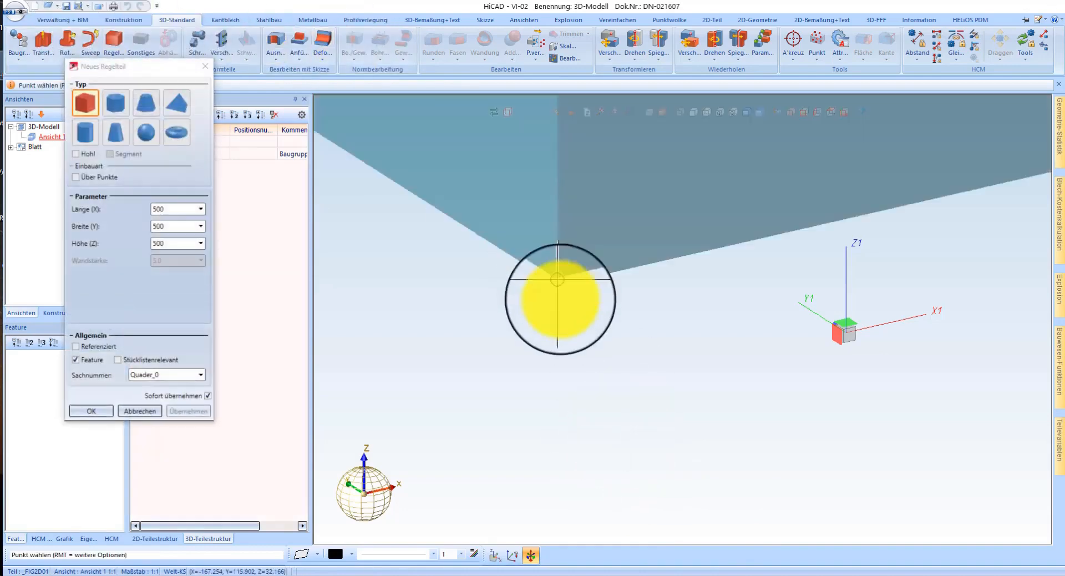
{"action": "scroll", "coordinate": [546, 407], "scroll_direction": "down", "scroll_amount": 3}
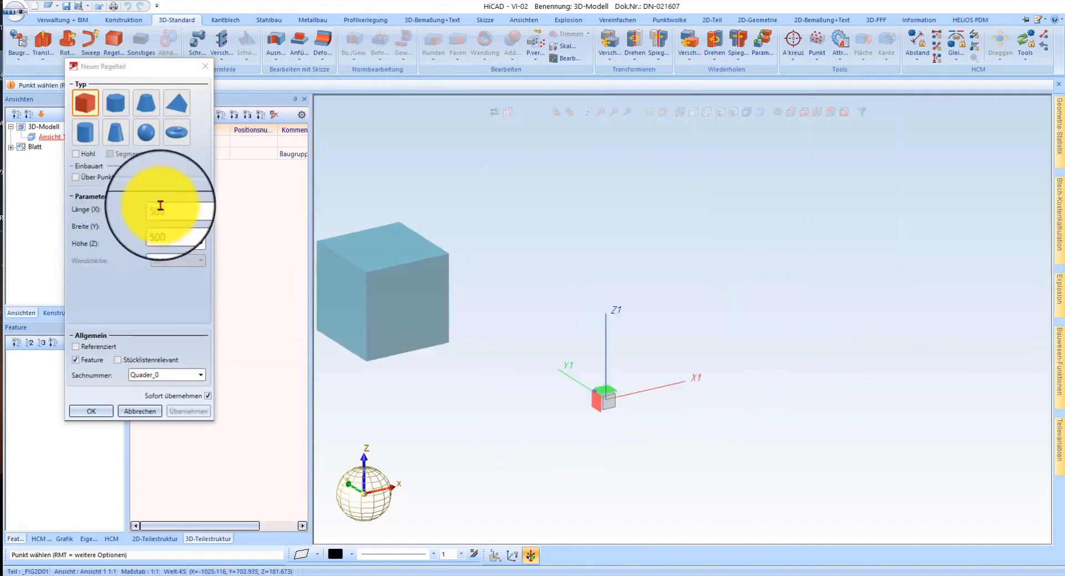
{"action": "left_click", "coordinate": [166, 380]}
{"action": "type", "text": "Fu"}
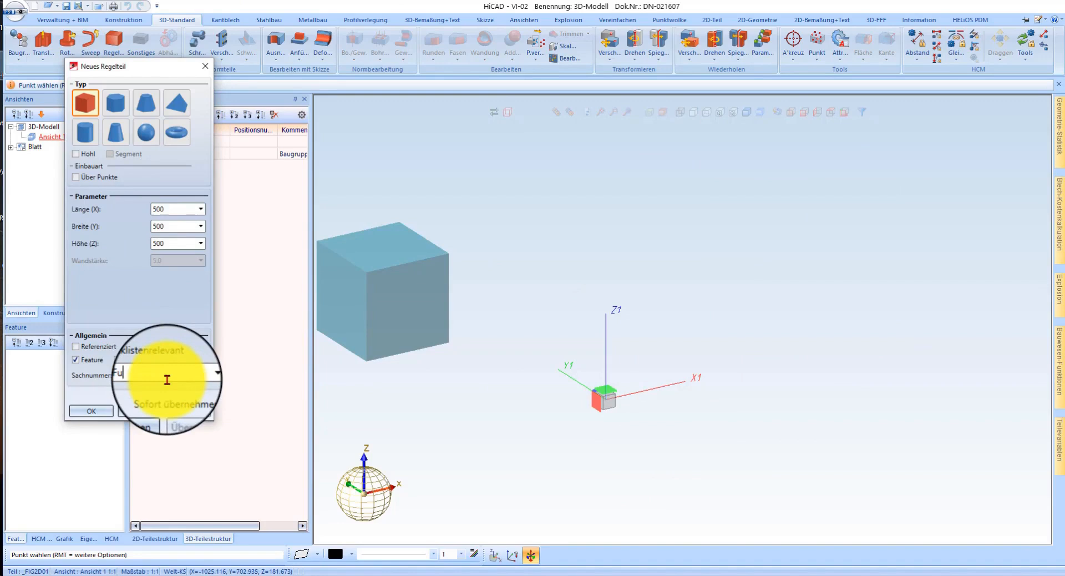
{"action": "type", "text": "ndament"}
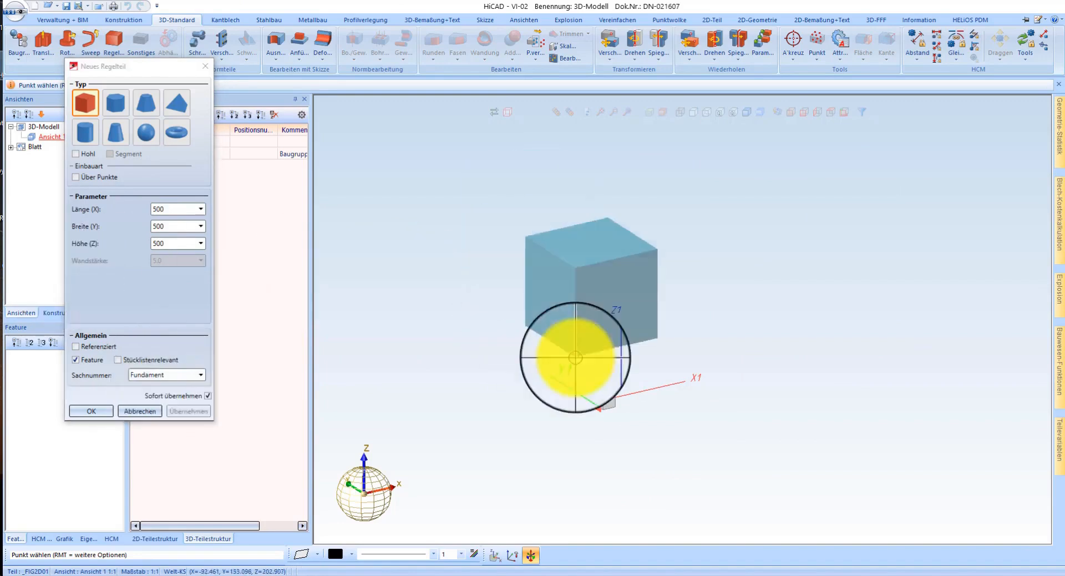
{"action": "type", "text": "A 0 0 0"}
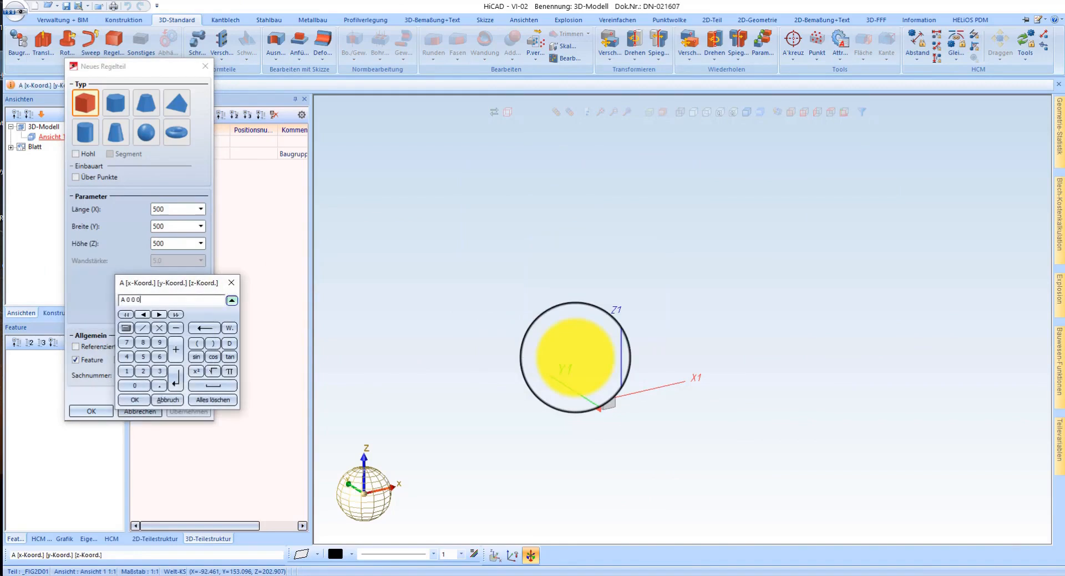
{"action": "key", "text": "Return"}
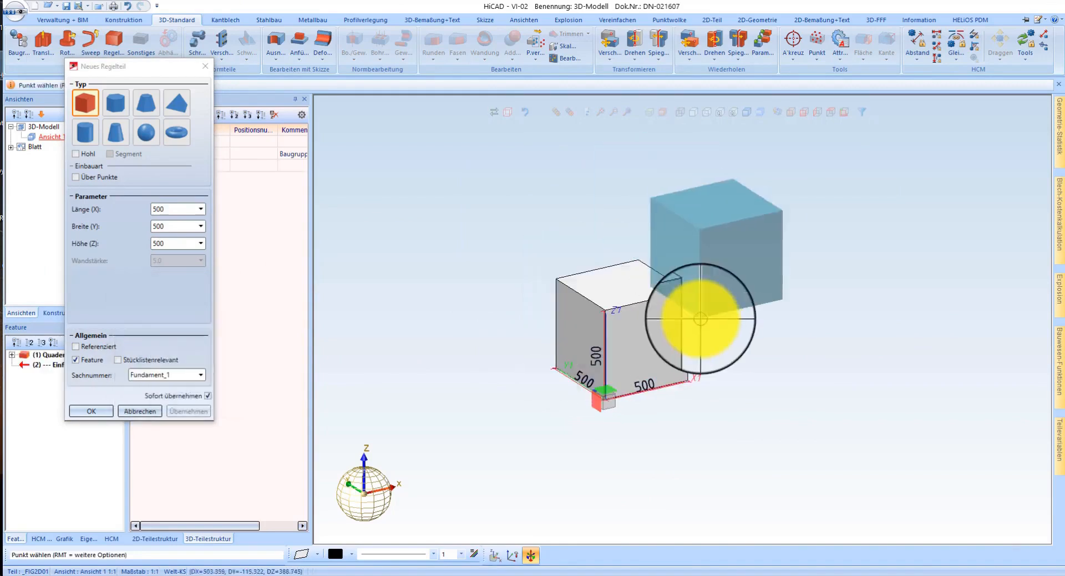
{"action": "middle_click", "coordinate": [740, 290]}
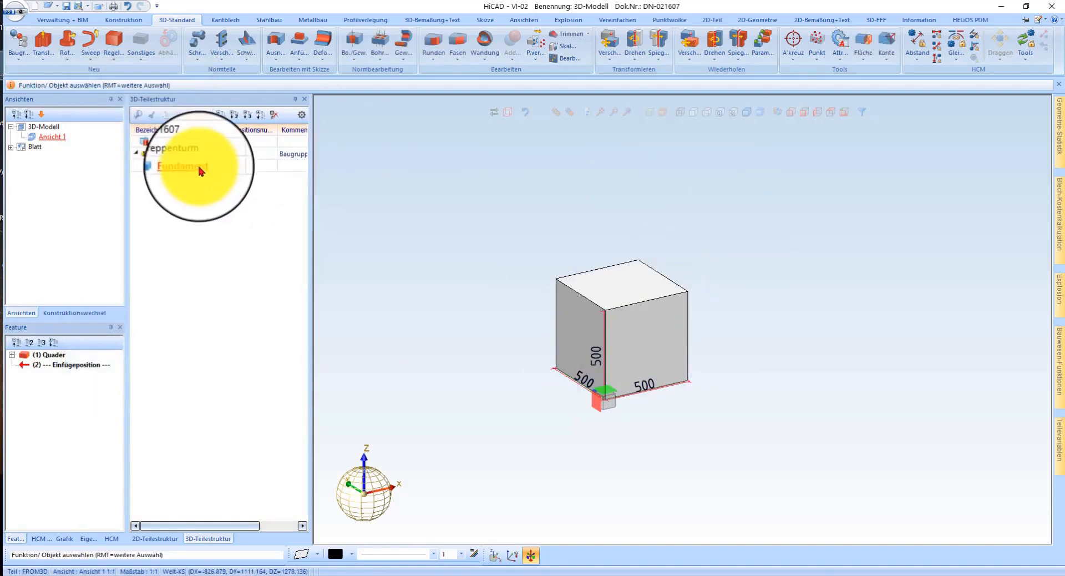
Move the foundation block straight down along its vertical edge by its 500 mm height plus 150 mm.
{"action": "right_click", "coordinate": [624, 292]}
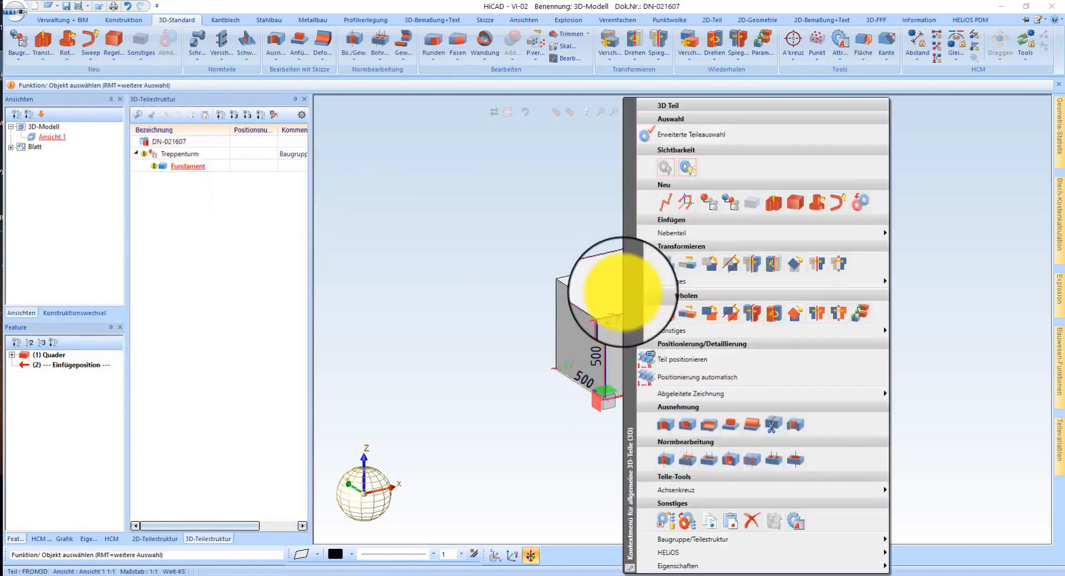
{"action": "left_click", "coordinate": [684, 267]}
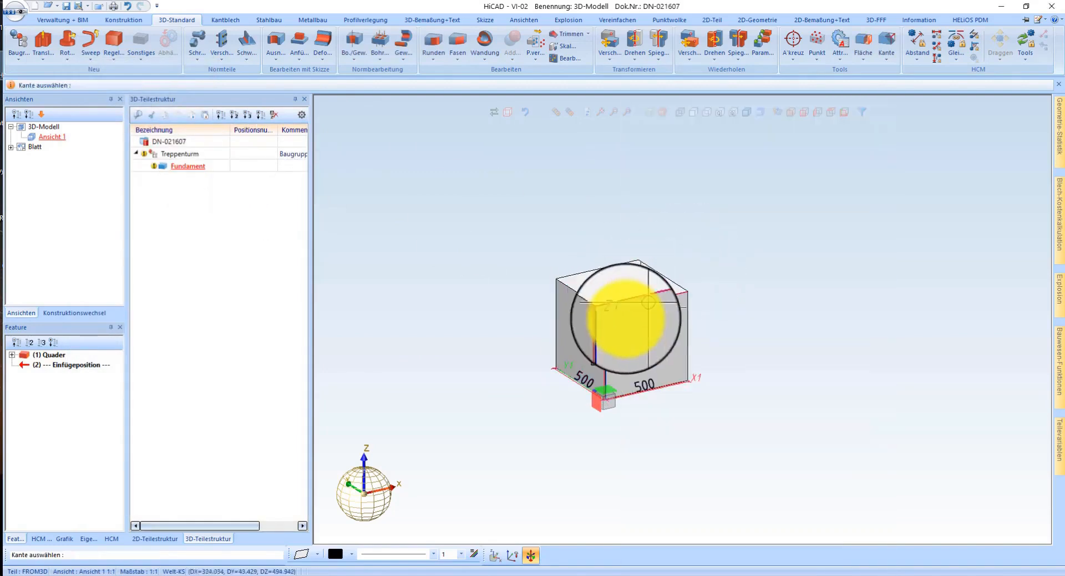
{"action": "left_click", "coordinate": [678, 417]}
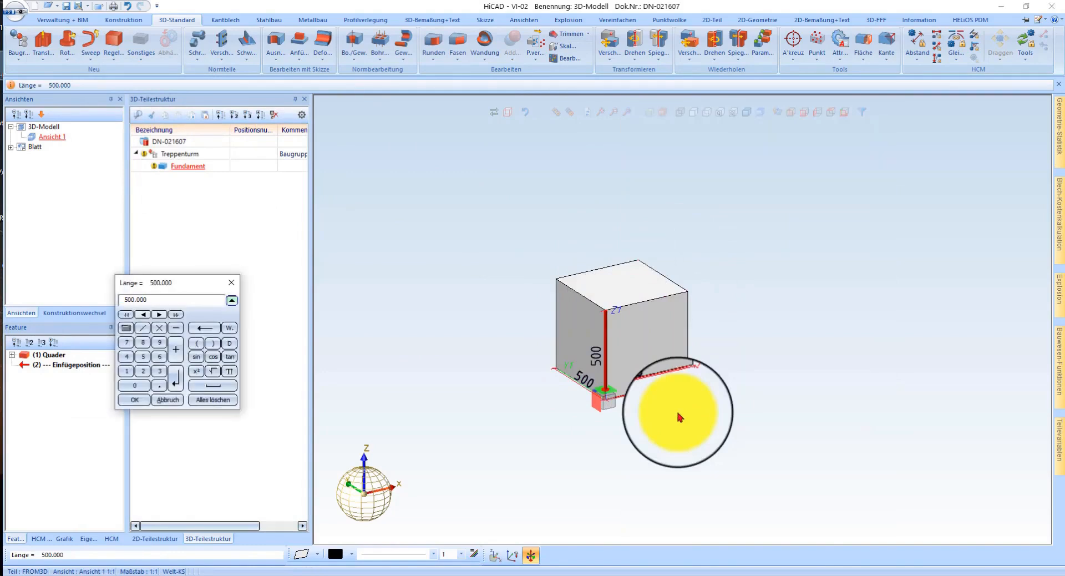
{"action": "type", "text": "+150"}
{"action": "key", "text": "Return"}
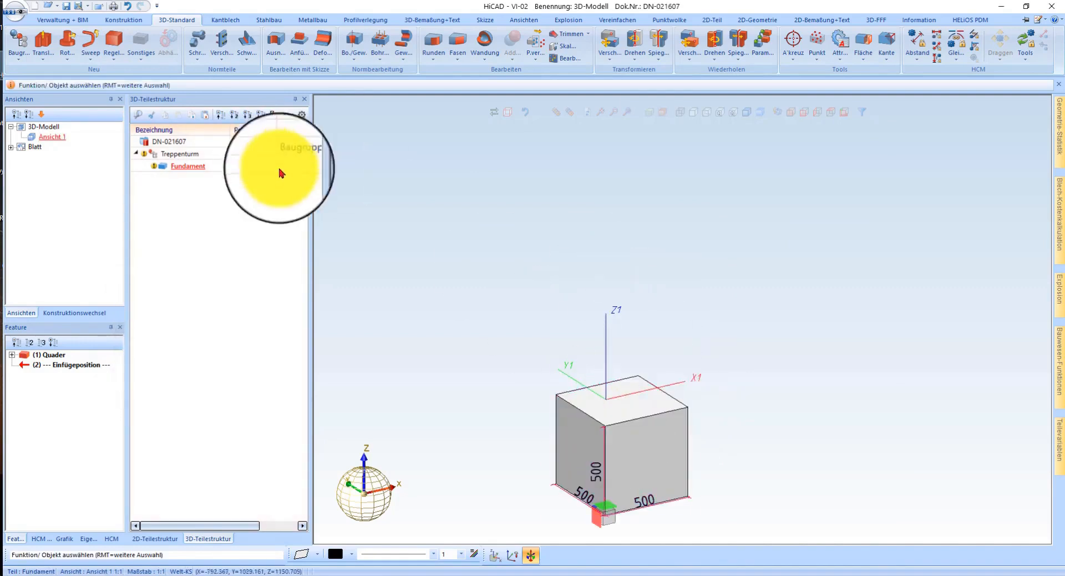
Activate the Treppenturm main assembly and look at the options for adding a new sub-assembly.
{"action": "right_click", "coordinate": [183, 155]}
{"action": "mouse_move", "coordinate": [243, 242]}
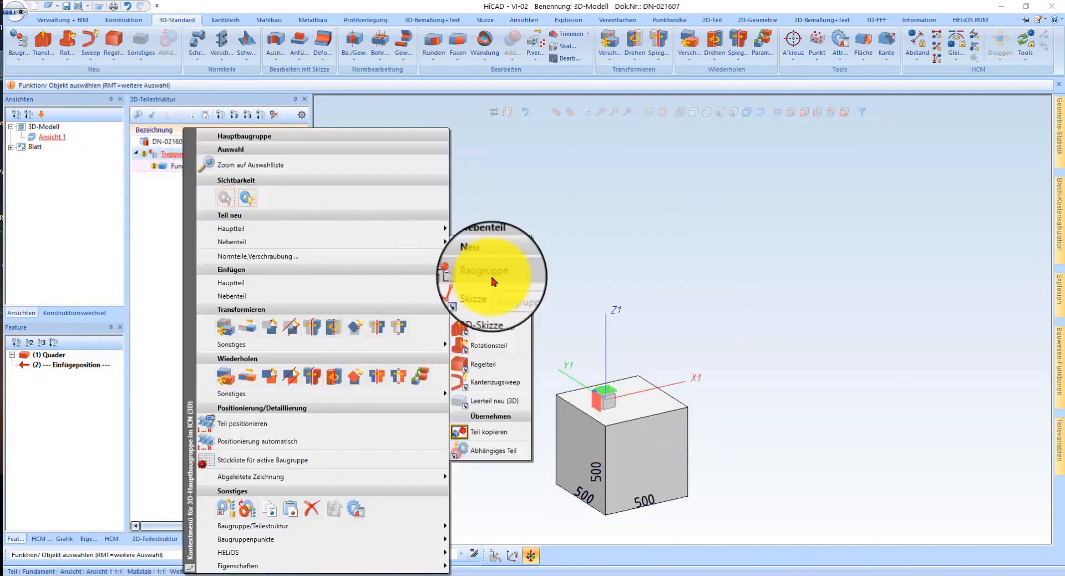
{"action": "left_click", "coordinate": [532, 161]}
{"action": "right_click", "coordinate": [435, 204]}
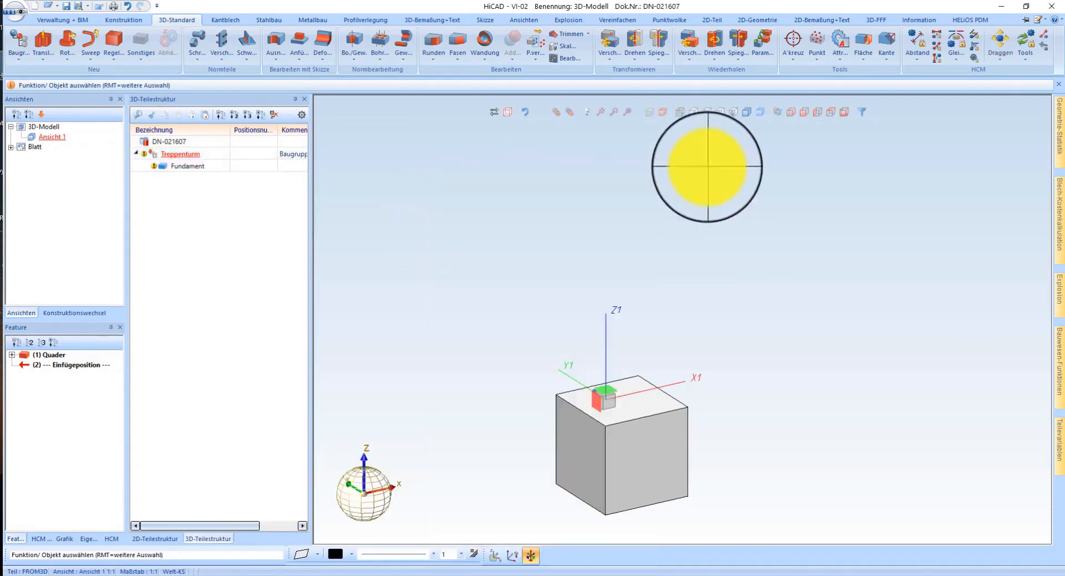
Try to assign B as the shortcut for the Baugruppe neu (3D) command in the interface customization.
{"action": "left_click", "coordinate": [1038, 19]}
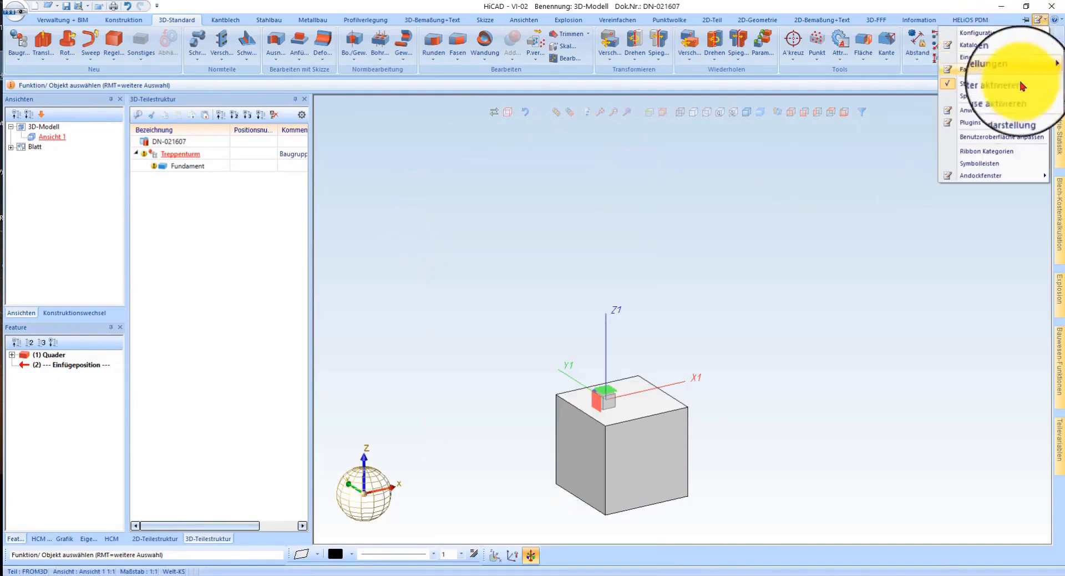
{"action": "left_click", "coordinate": [995, 143]}
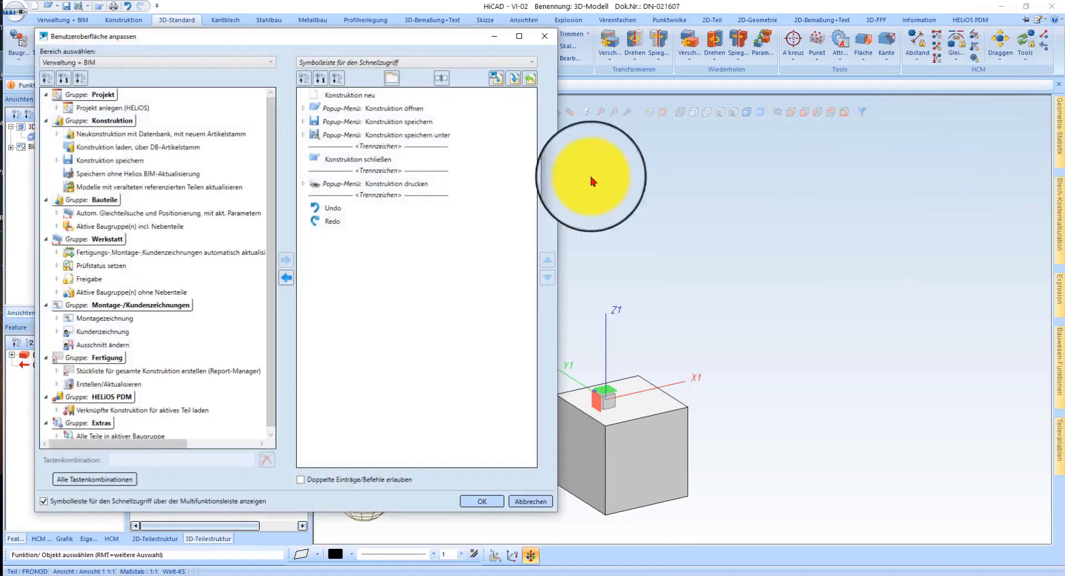
{"action": "left_click", "coordinate": [97, 62]}
{"action": "left_click", "coordinate": [76, 99]}
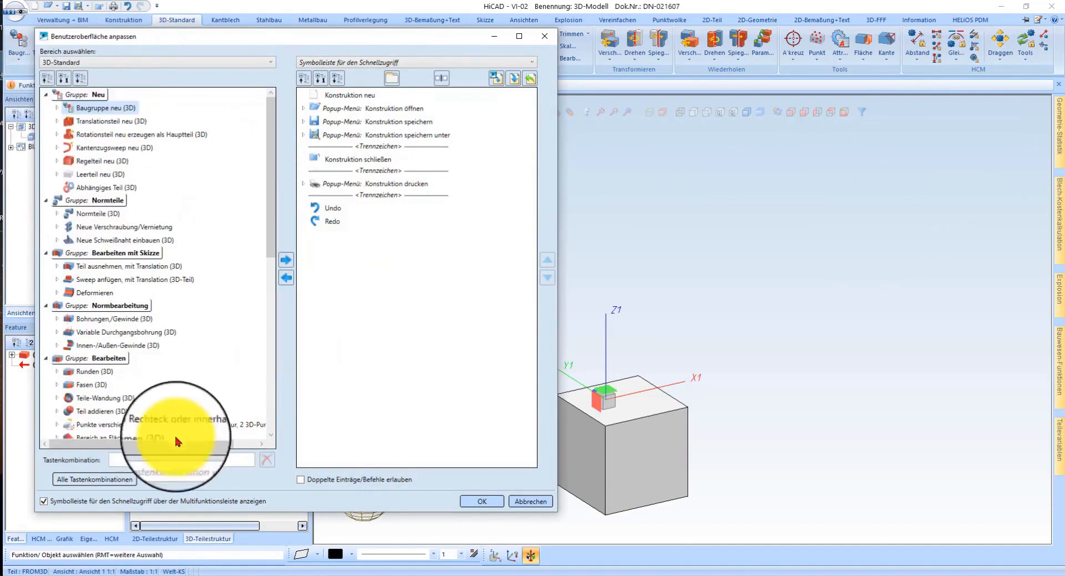
{"action": "left_click", "coordinate": [150, 456]}
{"action": "key", "text": "b"}
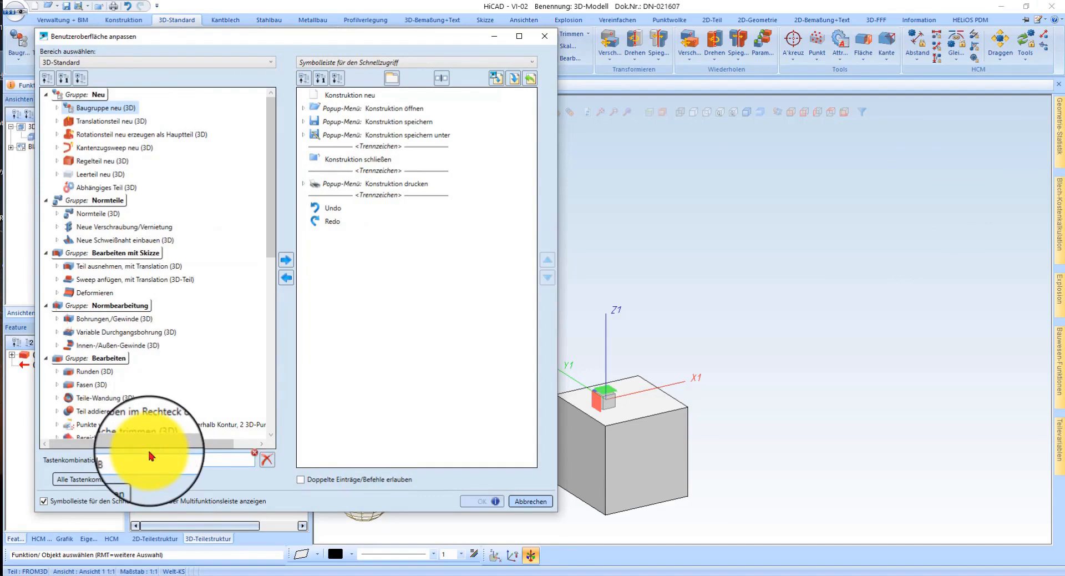
{"action": "mouse_move", "coordinate": [252, 458]}
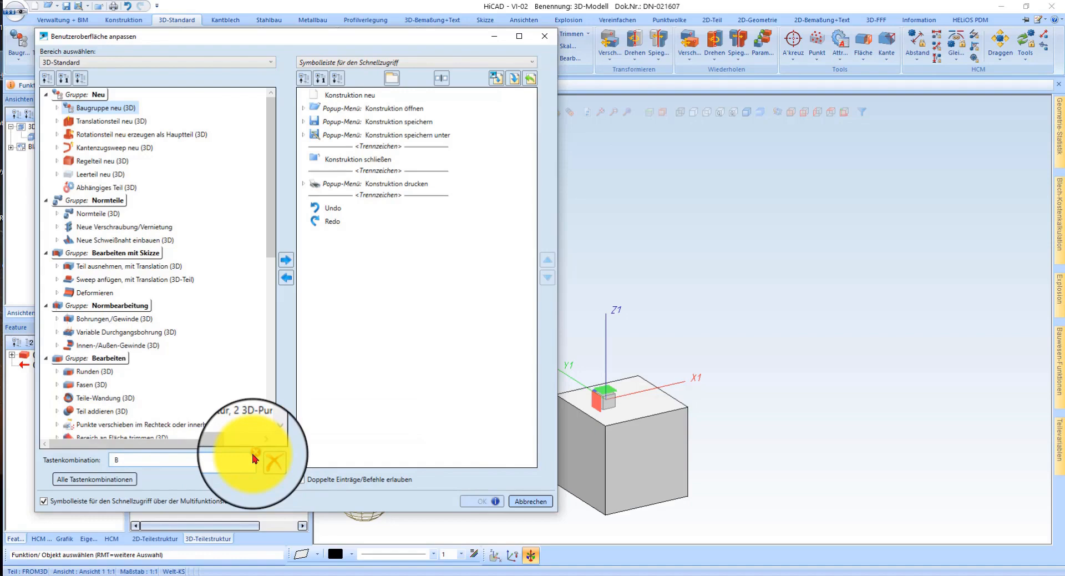
{"action": "left_click", "coordinate": [531, 501]}
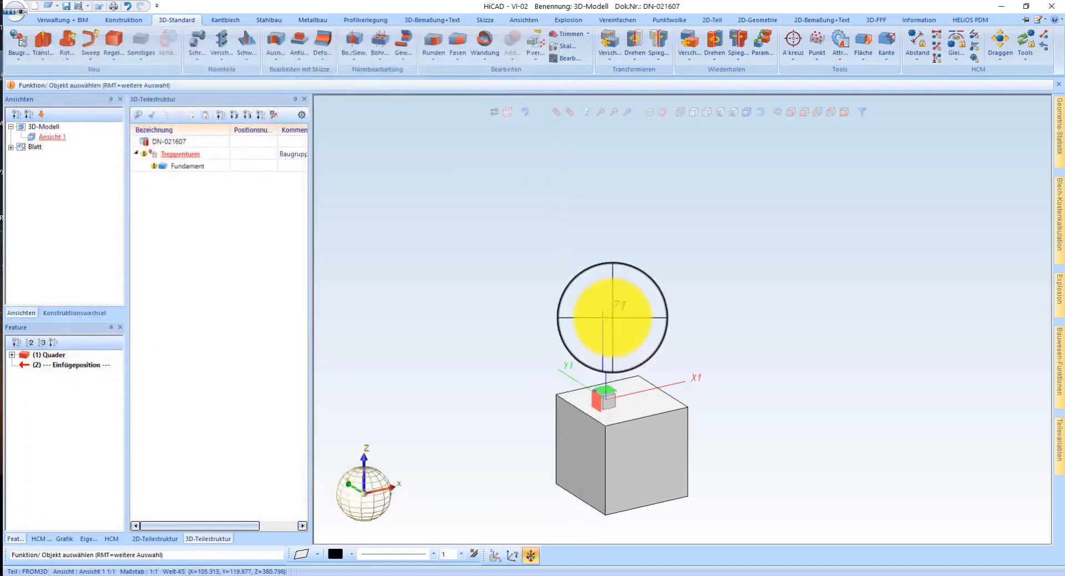
Create a sub-assembly named Bauseits under Treppenturm, excluded from the bill of materials, with part type Strukturbaugruppe.
{"action": "key", "text": "b"}
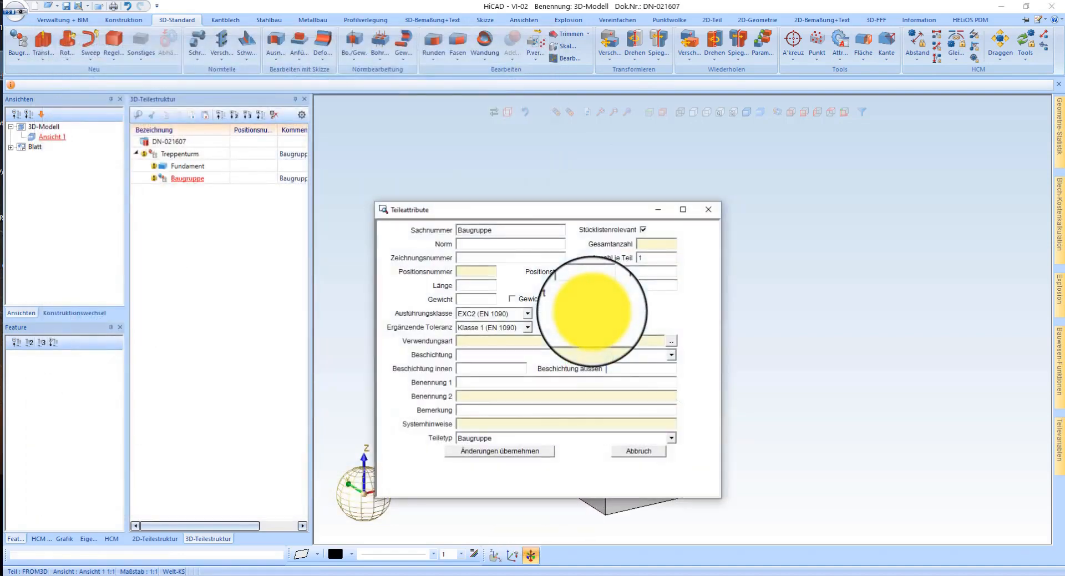
{"action": "left_click_drag", "start_coordinate": [512, 230], "coordinate": [413, 245]}
{"action": "key", "text": "Delete"}
{"action": "type", "text": "Bauseits"}
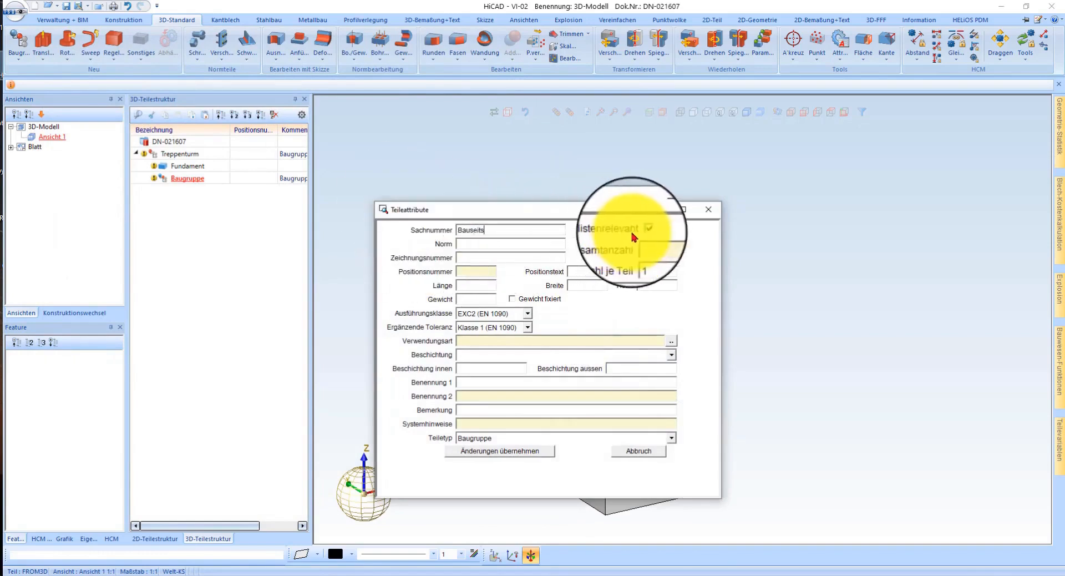
{"action": "left_click", "coordinate": [488, 438]}
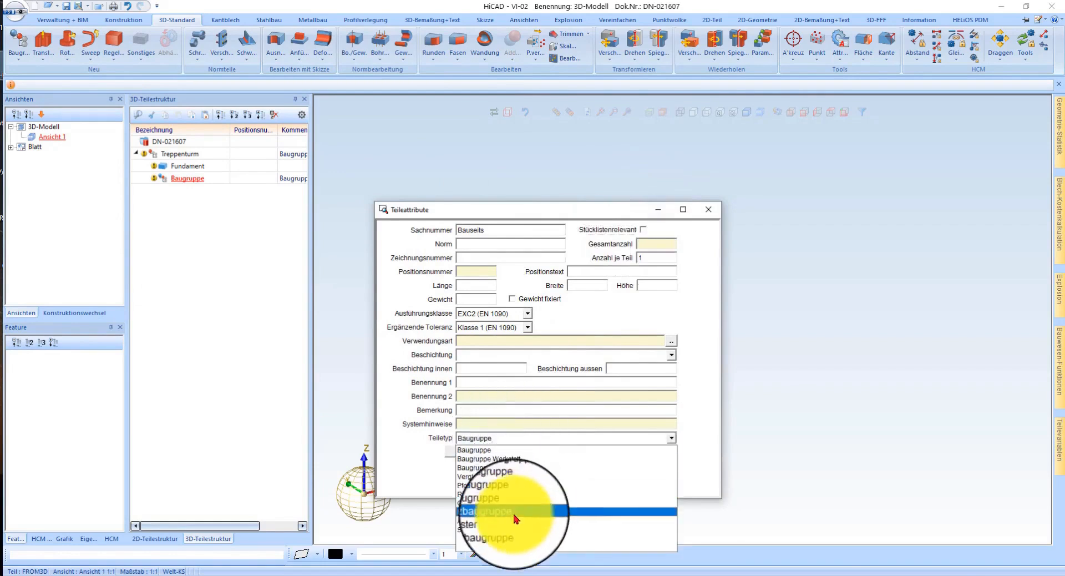
{"action": "left_click", "coordinate": [513, 530]}
{"action": "left_click", "coordinate": [534, 453]}
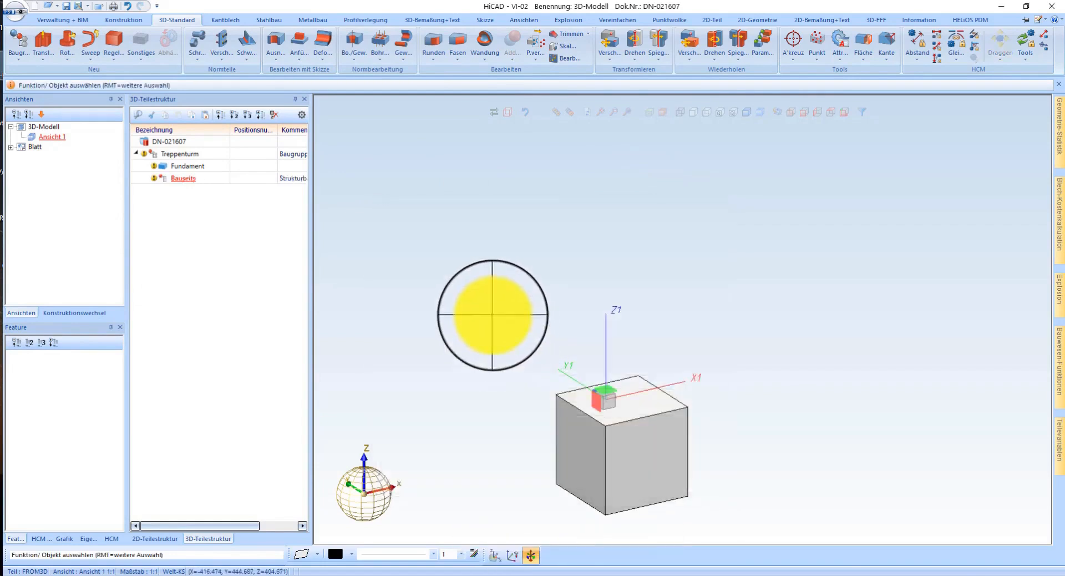
Move the Fundament part into the Bauseits assembly and make Bauseits the active assembly.
{"action": "left_click_drag", "start_coordinate": [196, 166], "coordinate": [186, 178]}
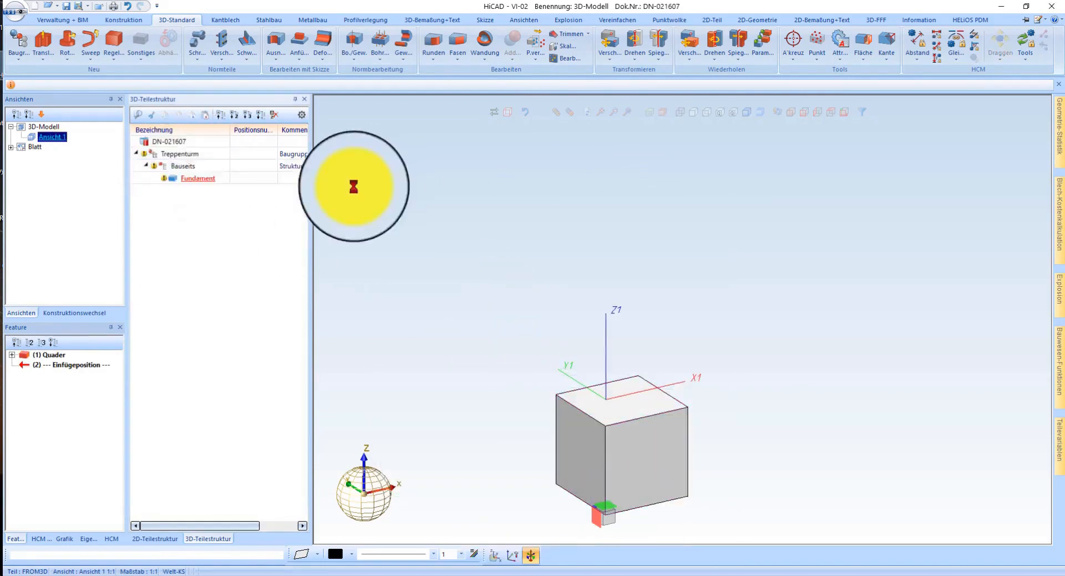
{"action": "left_click", "coordinate": [185, 167]}
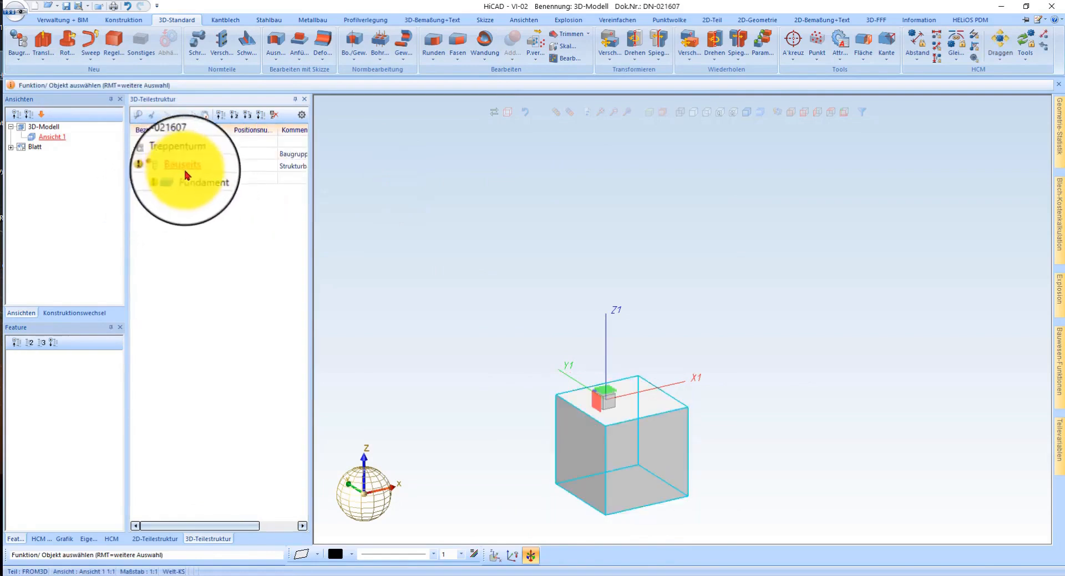
{"action": "scroll", "coordinate": [484, 288], "scroll_direction": "down", "scroll_amount": 4}
{"action": "scroll", "coordinate": [604, 363], "scroll_direction": "up", "scroll_amount": 3}
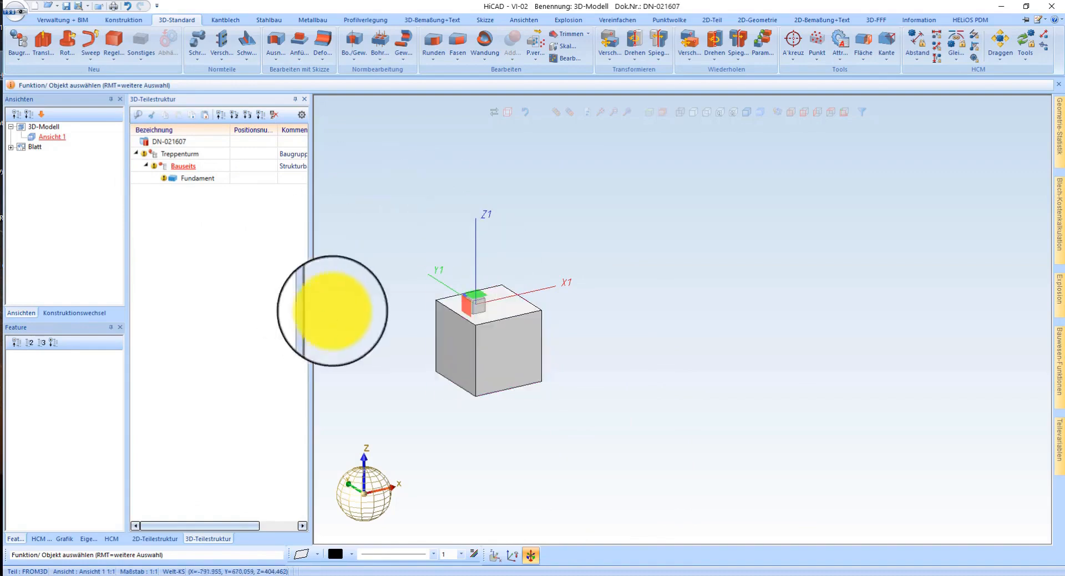
Start a linear repeat pattern of the foundation block, using its edge along the X axis as direction.
{"action": "right_click", "coordinate": [484, 283]}
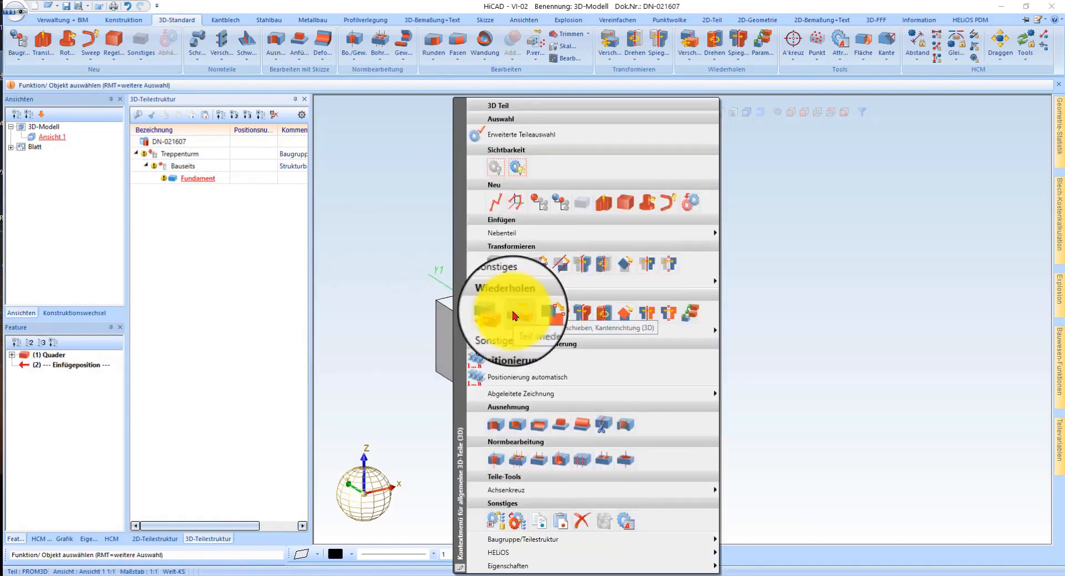
{"action": "left_click", "coordinate": [405, 258]}
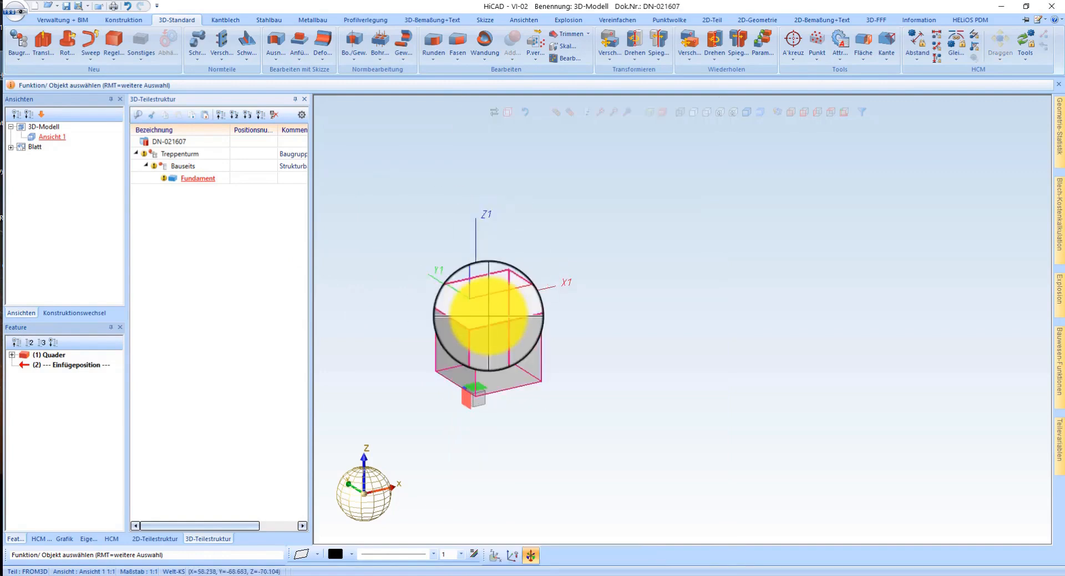
{"action": "right_click", "coordinate": [494, 305]}
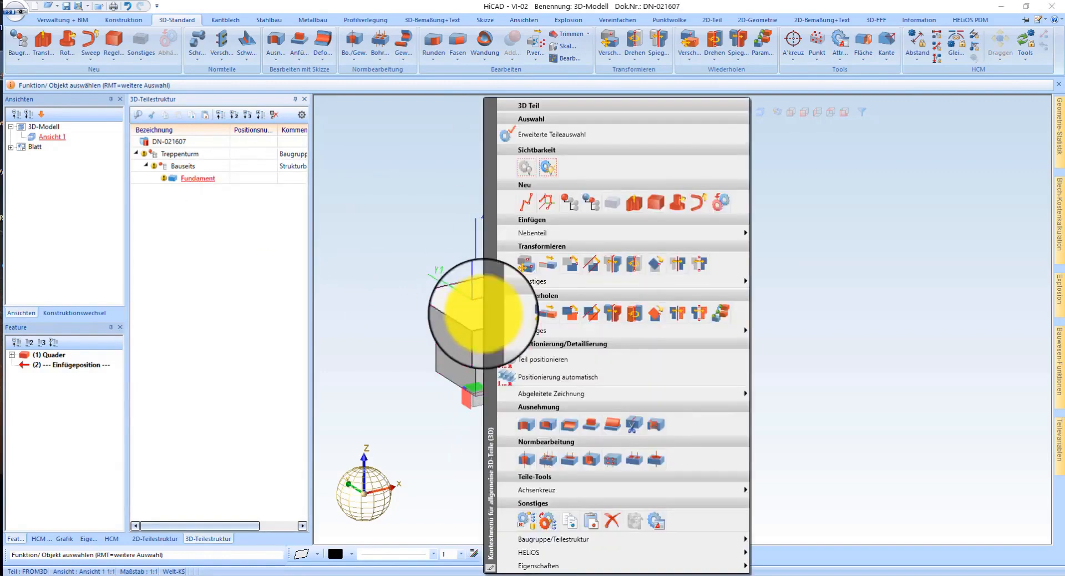
{"action": "left_click", "coordinate": [723, 317]}
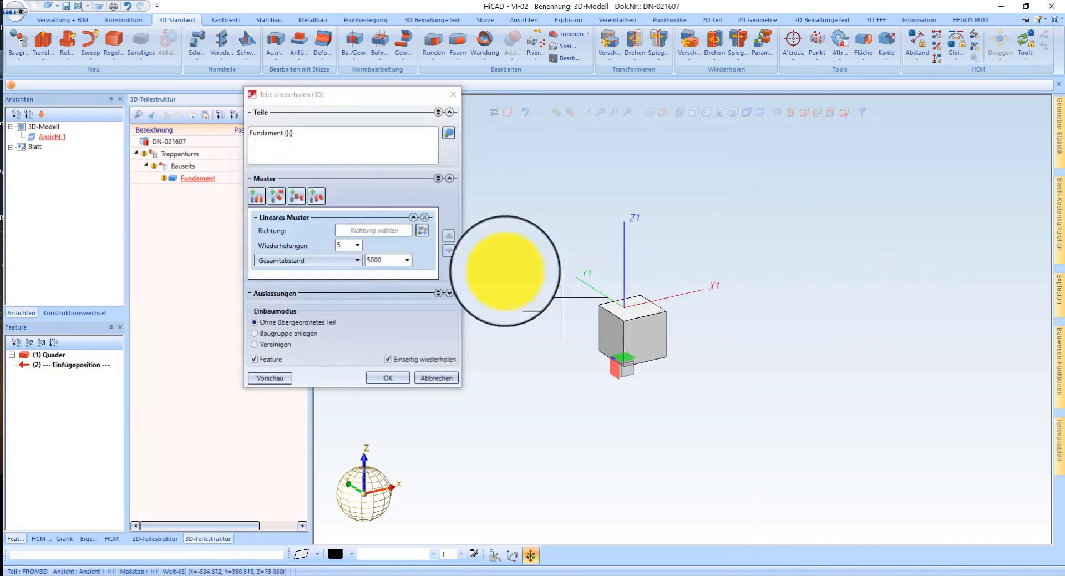
{"action": "left_click", "coordinate": [650, 317]}
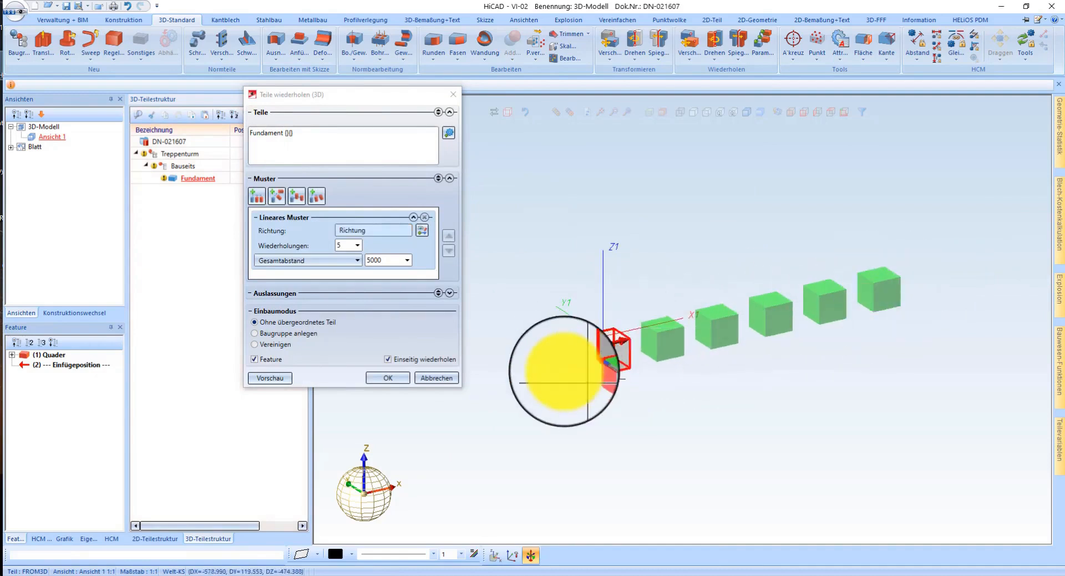
Set the linear pattern to 1 repetition at a total distance of 3000 mm and review the other spacing modes.
{"action": "double_click", "coordinate": [341, 244]}
{"action": "type", "text": "1"}
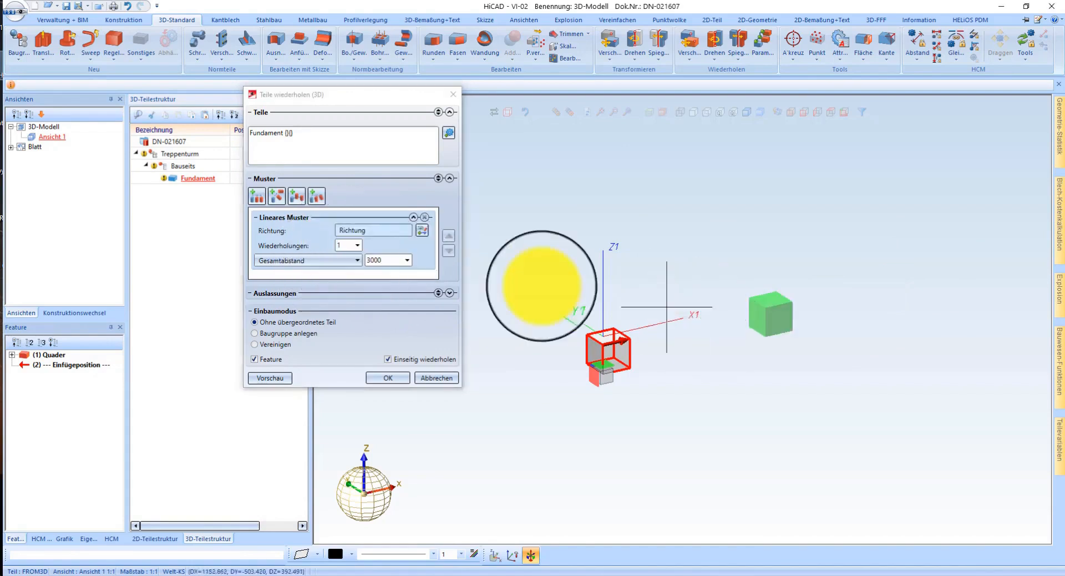
{"action": "scroll", "coordinate": [570, 279], "scroll_direction": "up", "scroll_amount": 2}
{"action": "left_click", "coordinate": [309, 261]}
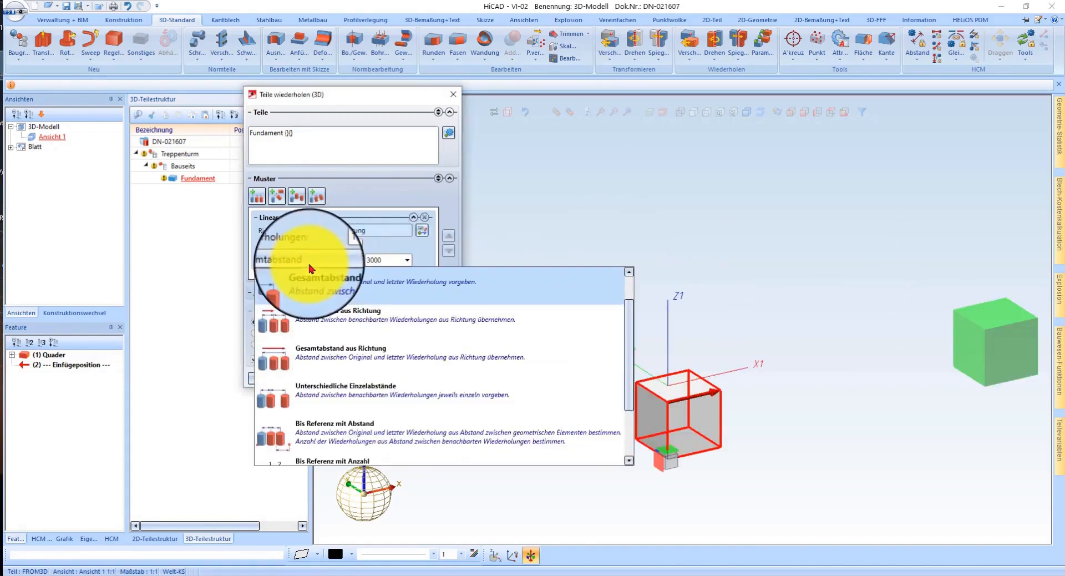
{"action": "scroll", "coordinate": [309, 330], "scroll_direction": "down", "scroll_amount": 2}
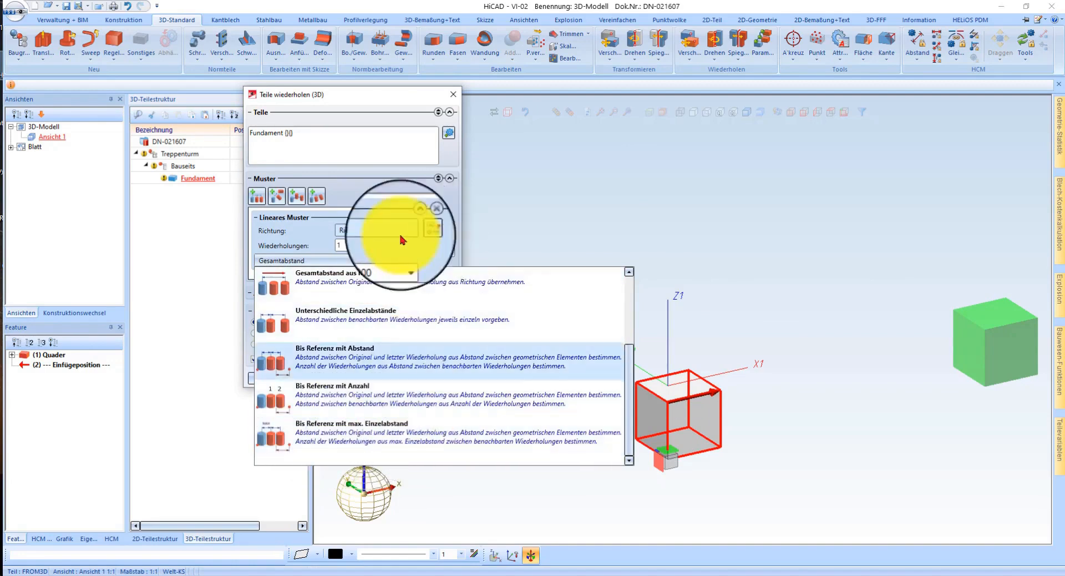
{"action": "left_click", "coordinate": [507, 268]}
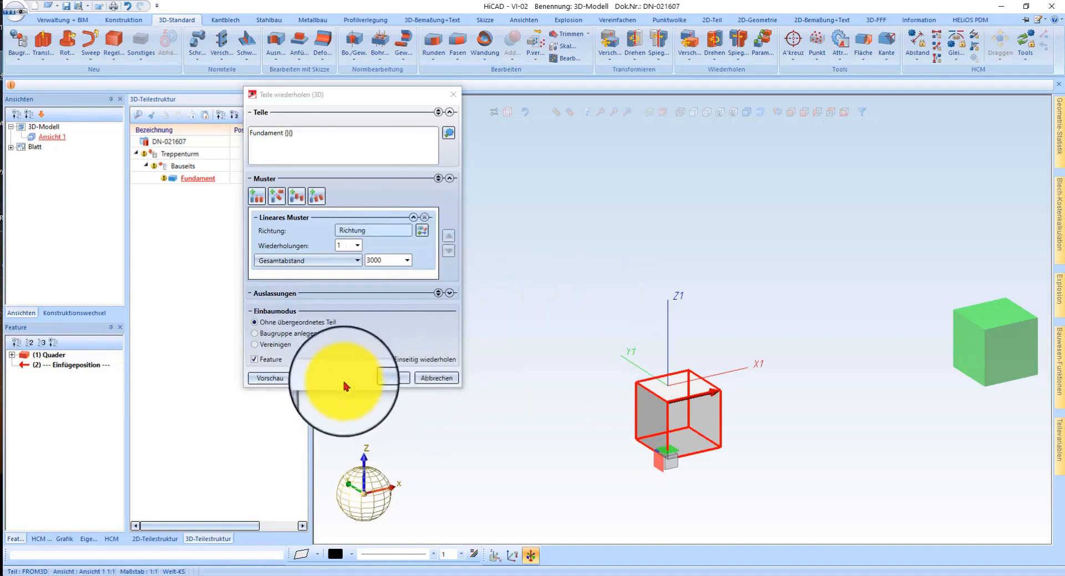
Add a second linear pattern along the foundation block's Y-direction edge with 1 repetition at a spacing of 3000 mm.
{"action": "left_click_drag", "start_coordinate": [341, 391], "coordinate": [339, 492]}
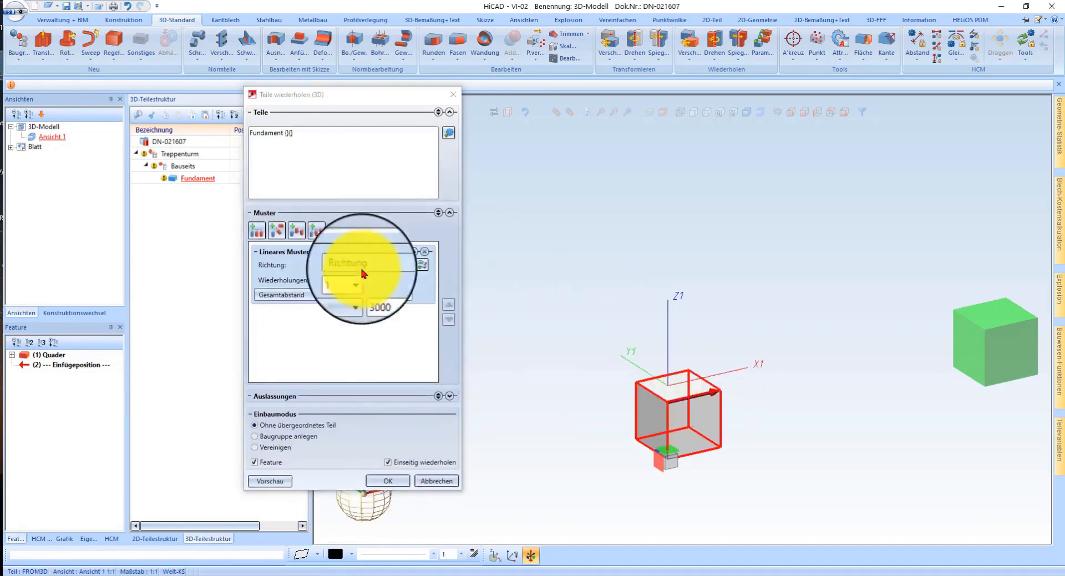
{"action": "left_click", "coordinate": [252, 227]}
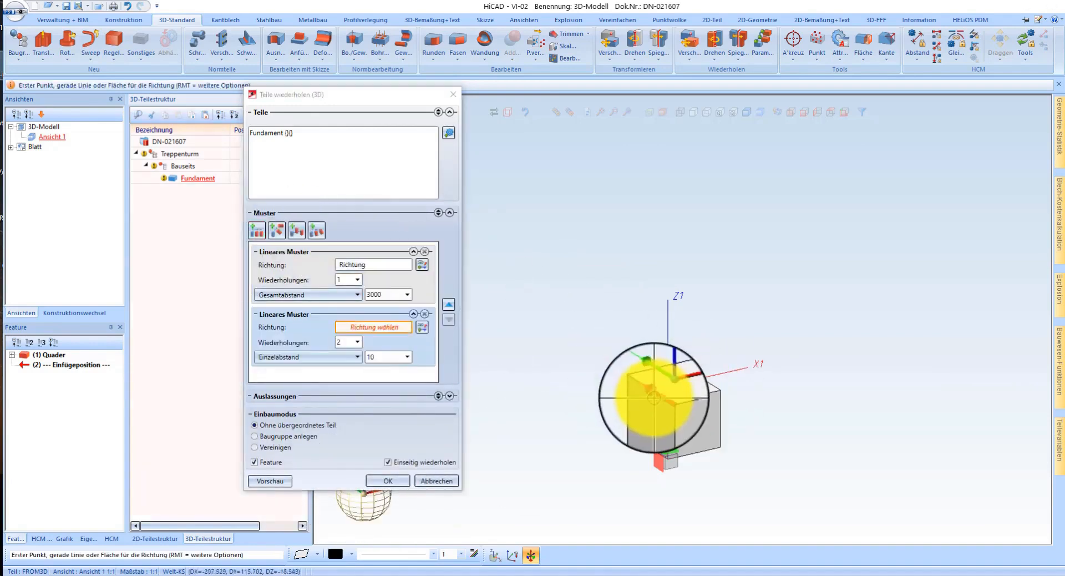
{"action": "left_click", "coordinate": [653, 391]}
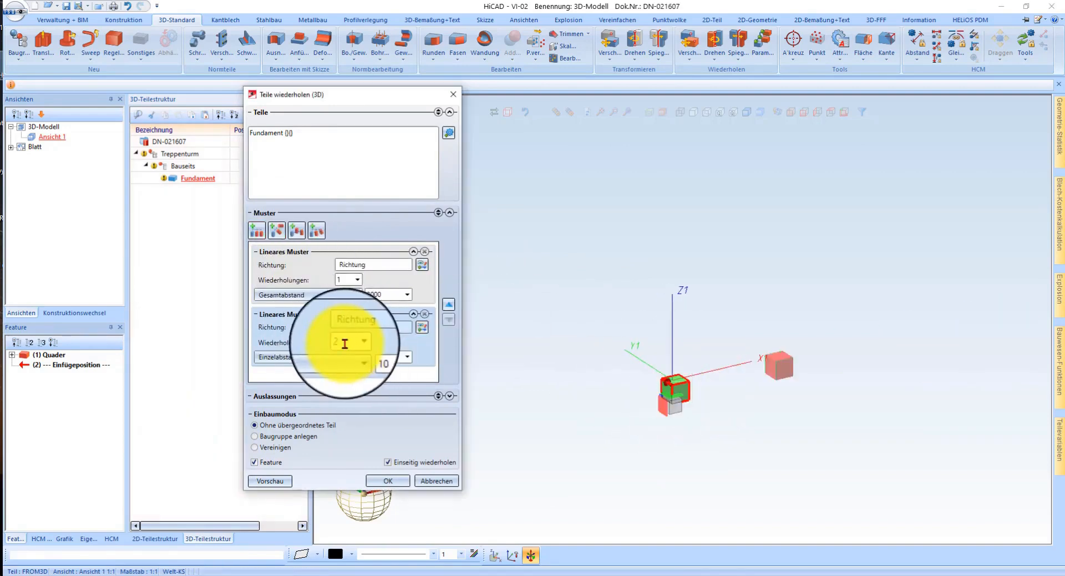
{"action": "left_click", "coordinate": [379, 355]}
{"action": "type", "text": "3"}
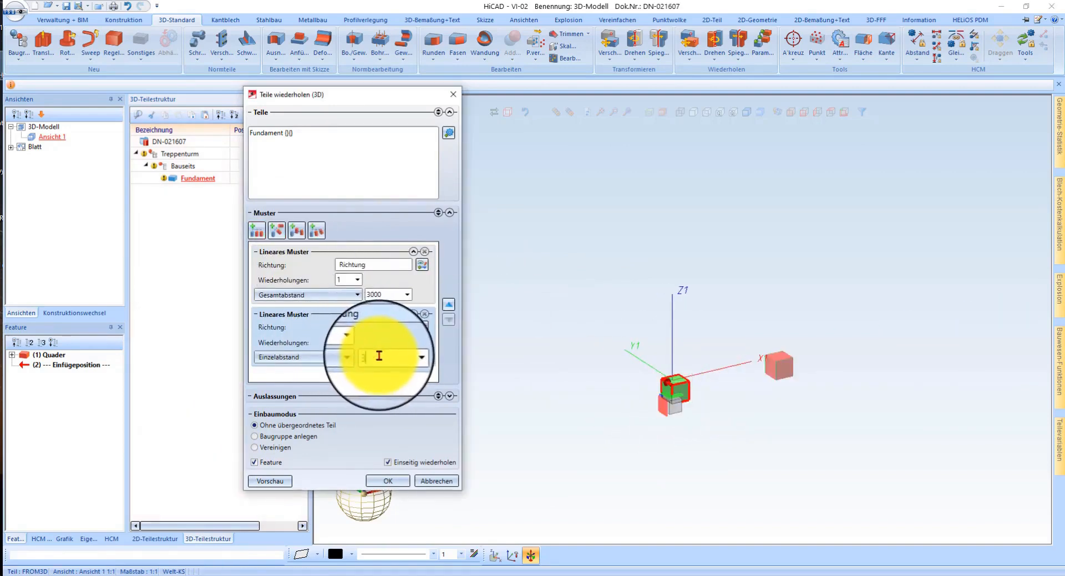
{"action": "type", "text": "000"}
{"action": "left_click", "coordinate": [388, 293]}
{"action": "scroll", "coordinate": [644, 316], "scroll_direction": "up", "scroll_amount": 2}
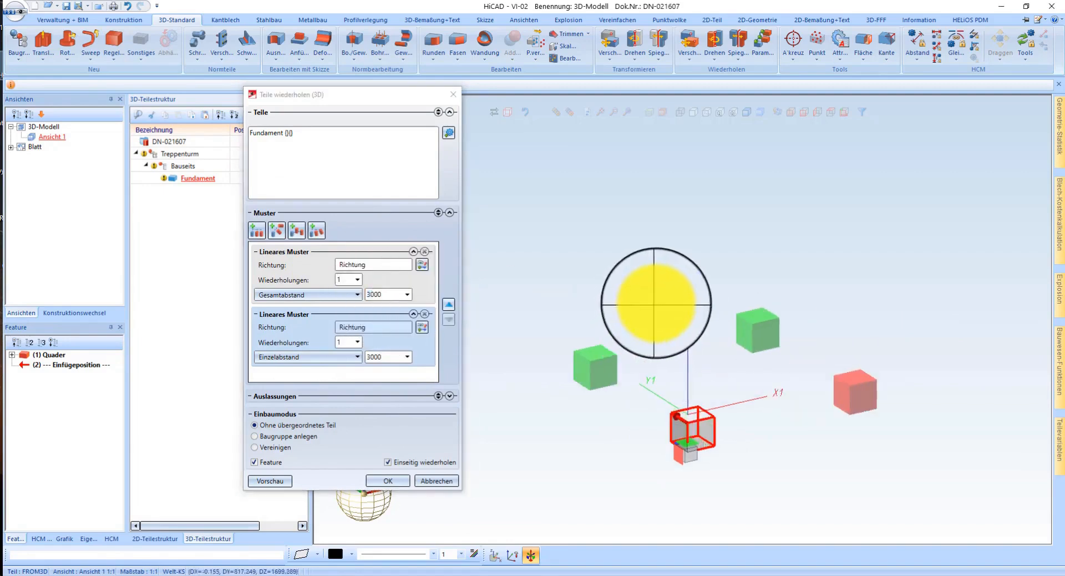
Try omitting the diagonally opposite foundation copy, clear the omission, and apply the repeat pattern with all copies.
{"action": "left_click", "coordinate": [449, 396]}
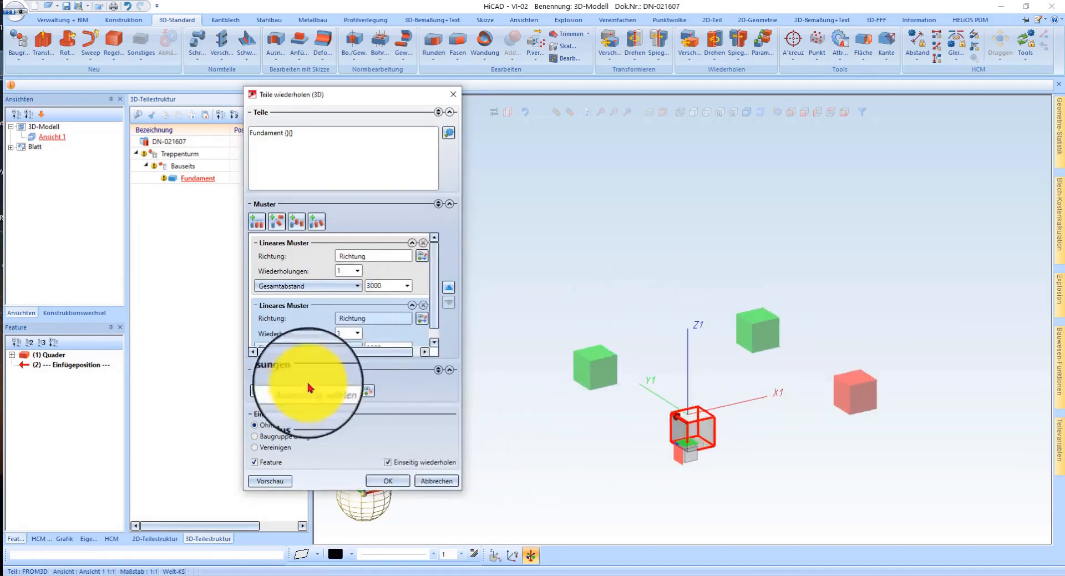
{"action": "left_click", "coordinate": [356, 390]}
{"action": "left_click", "coordinate": [748, 333]}
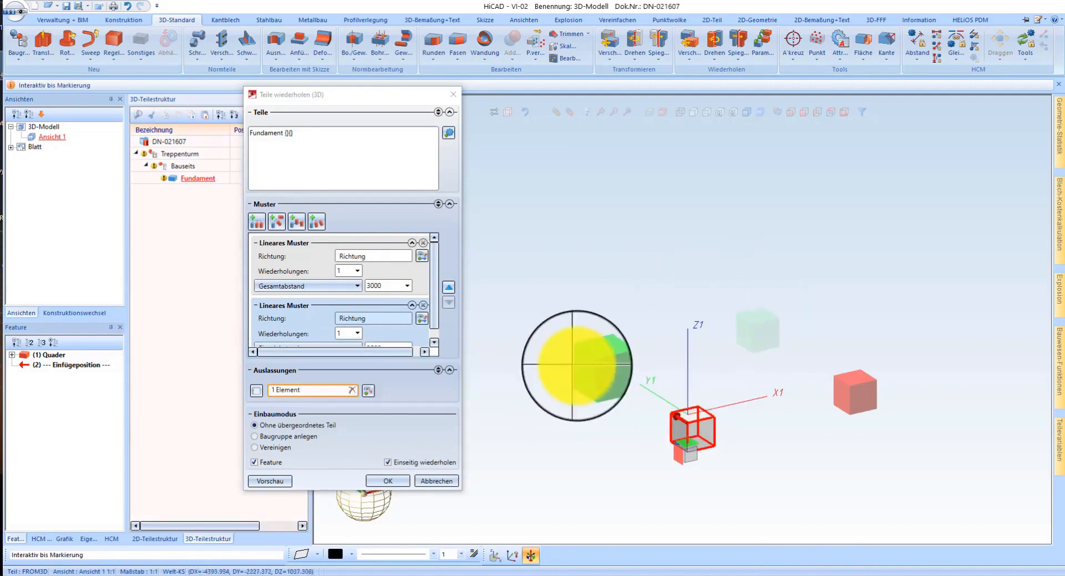
{"action": "left_click", "coordinate": [353, 391]}
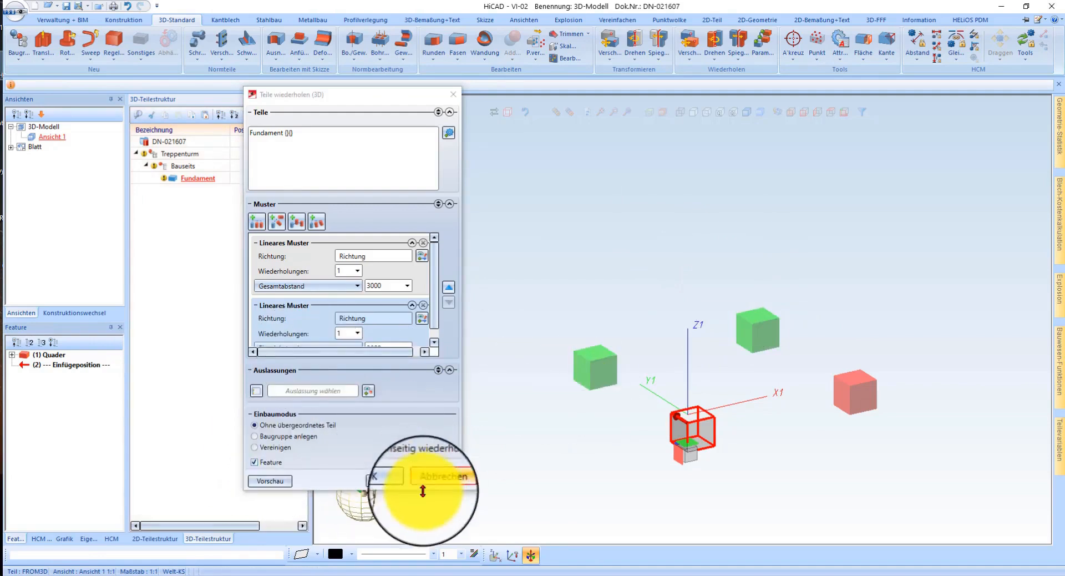
{"action": "left_click", "coordinate": [392, 485]}
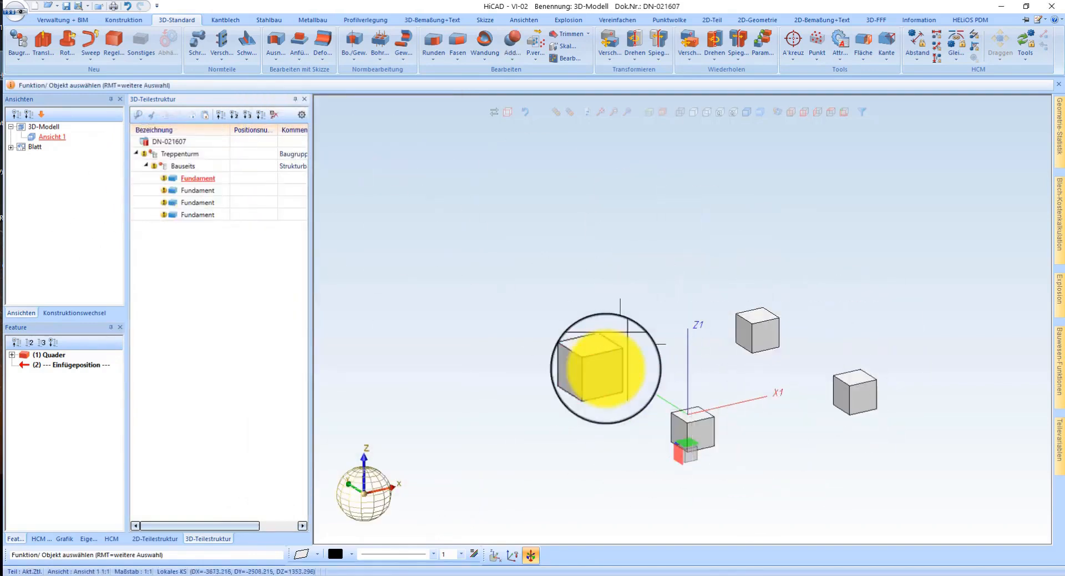
Review the settings of the Bauseits assembly's Teilewiederholung feature and close them without changes.
{"action": "left_click", "coordinate": [179, 168]}
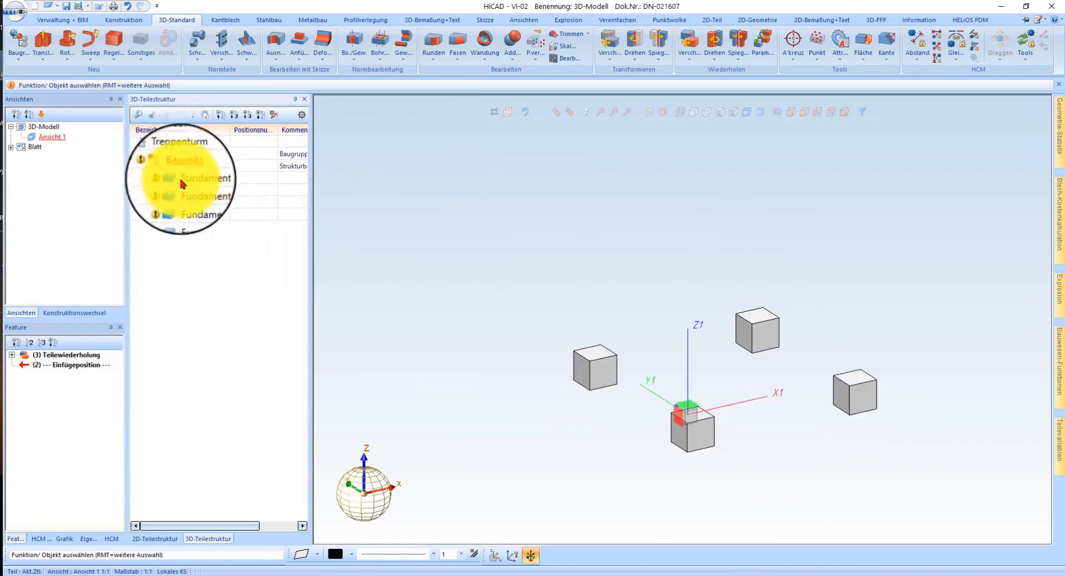
{"action": "left_click", "coordinate": [69, 356]}
{"action": "double_click", "coordinate": [69, 356]}
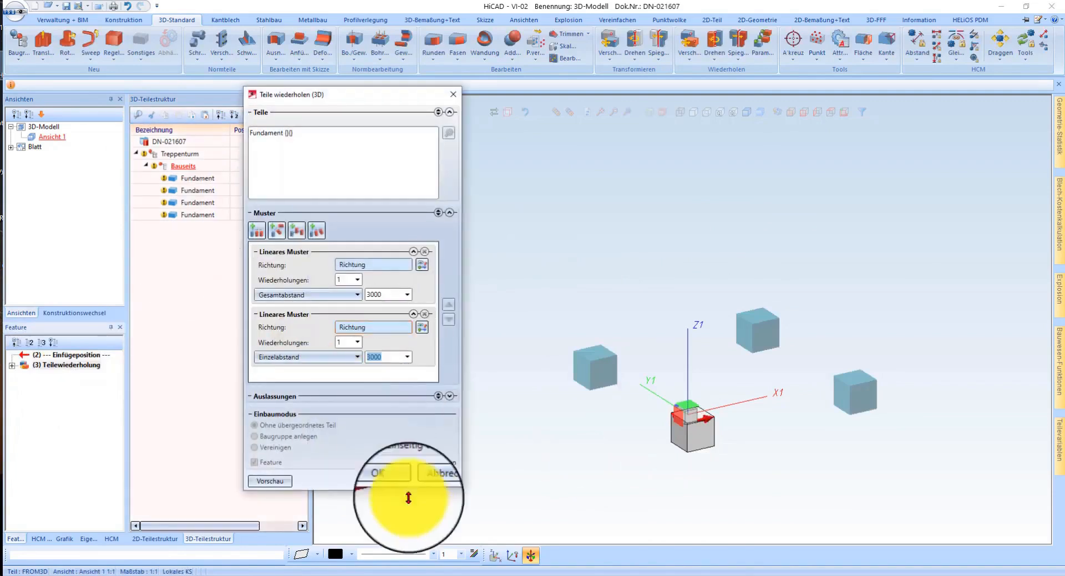
{"action": "left_click", "coordinate": [436, 480]}
Assign the material Beton bewehrt from Anwender Werkstoffe, Werkstoffe Bauwesen, to all four Fundament parts.
{"action": "left_click", "coordinate": [198, 178]}
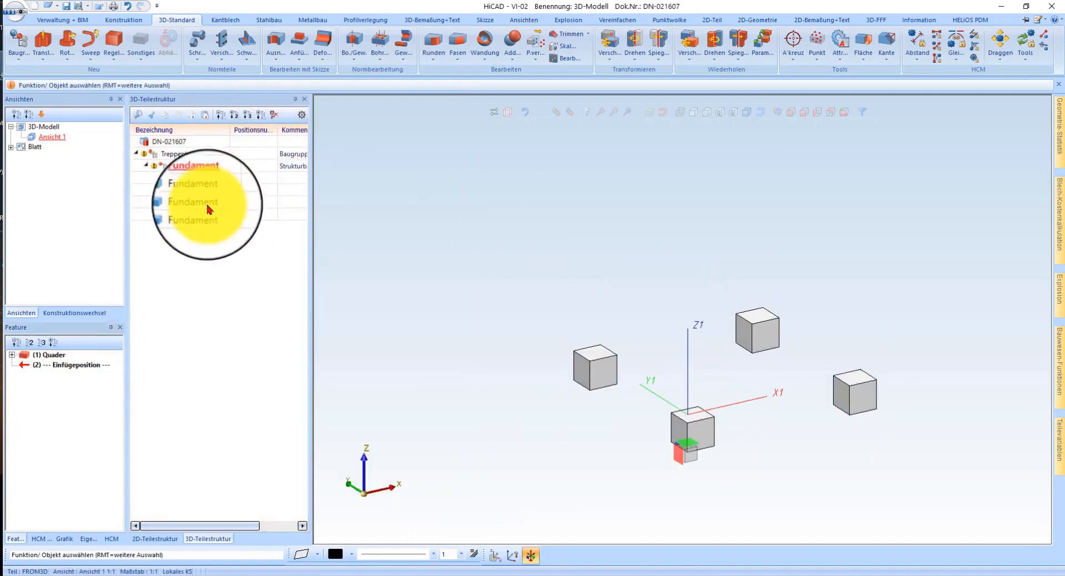
{"action": "left_click", "coordinate": [201, 216], "text": "shift"}
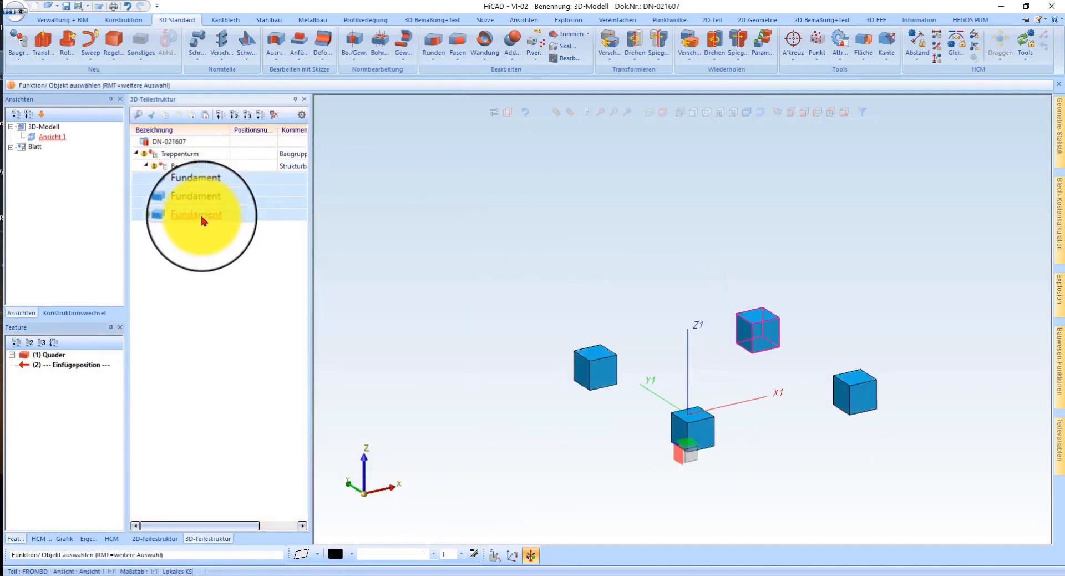
{"action": "right_click", "coordinate": [201, 215]}
{"action": "mouse_move", "coordinate": [344, 512]}
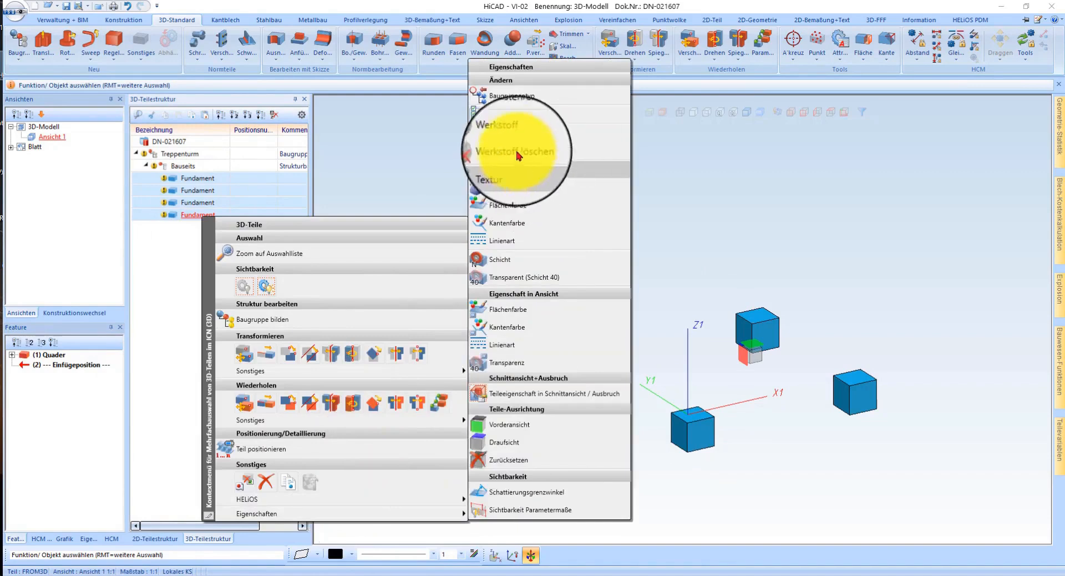
{"action": "left_click", "coordinate": [513, 133]}
{"action": "double_click", "coordinate": [57, 45]}
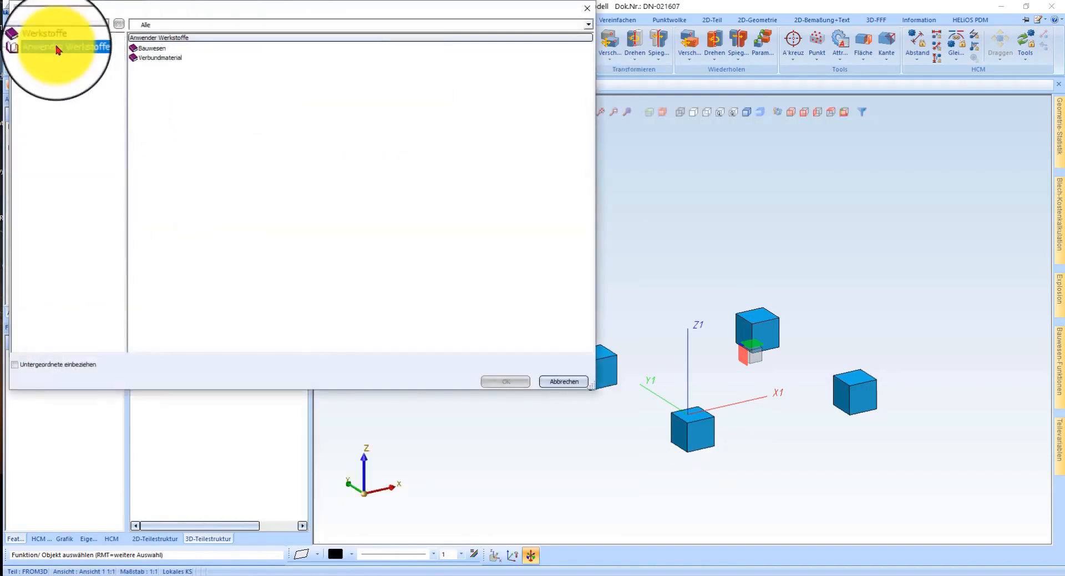
{"action": "left_click", "coordinate": [54, 56]}
{"action": "left_click", "coordinate": [64, 67]}
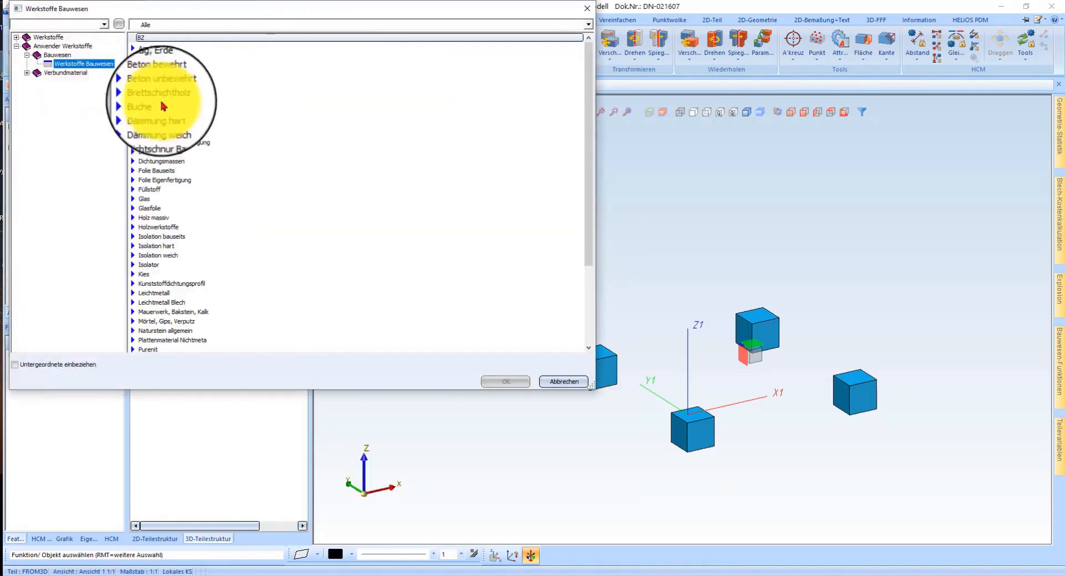
{"action": "double_click", "coordinate": [170, 77]}
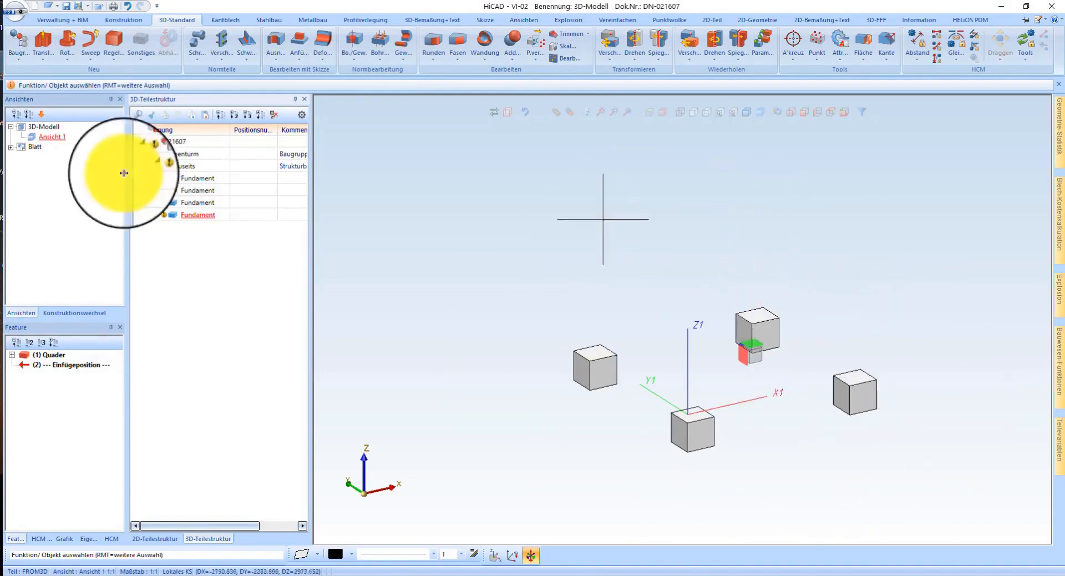
Create a sub-assembly named Stahlbau under Treppenturm, excluded from the bill of materials, with part type Strukturbaugruppe.
{"action": "left_click", "coordinate": [148, 166]}
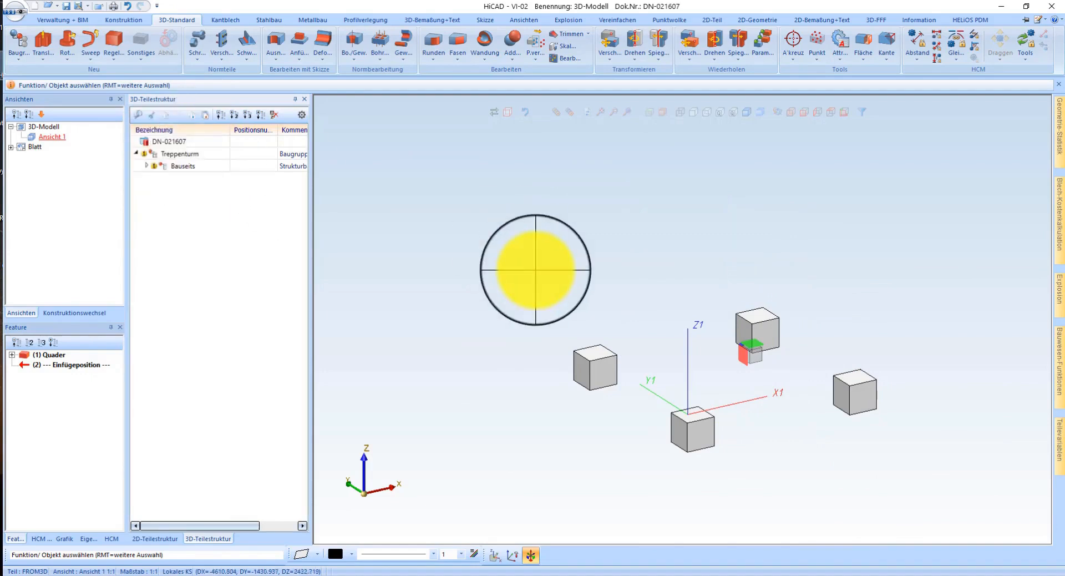
{"action": "key", "text": "ctrl+b"}
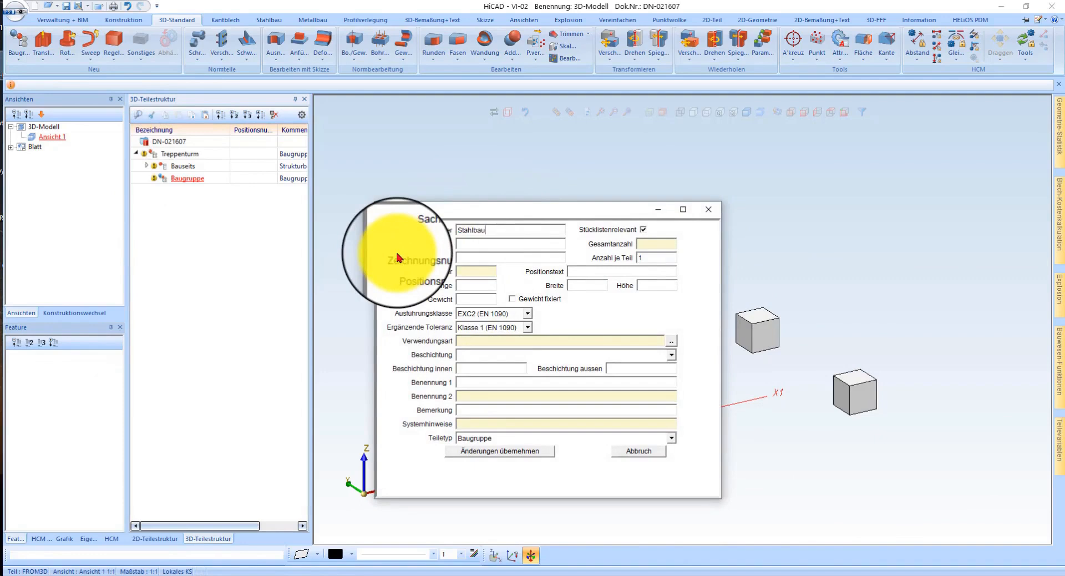
{"action": "left_click", "coordinate": [643, 229]}
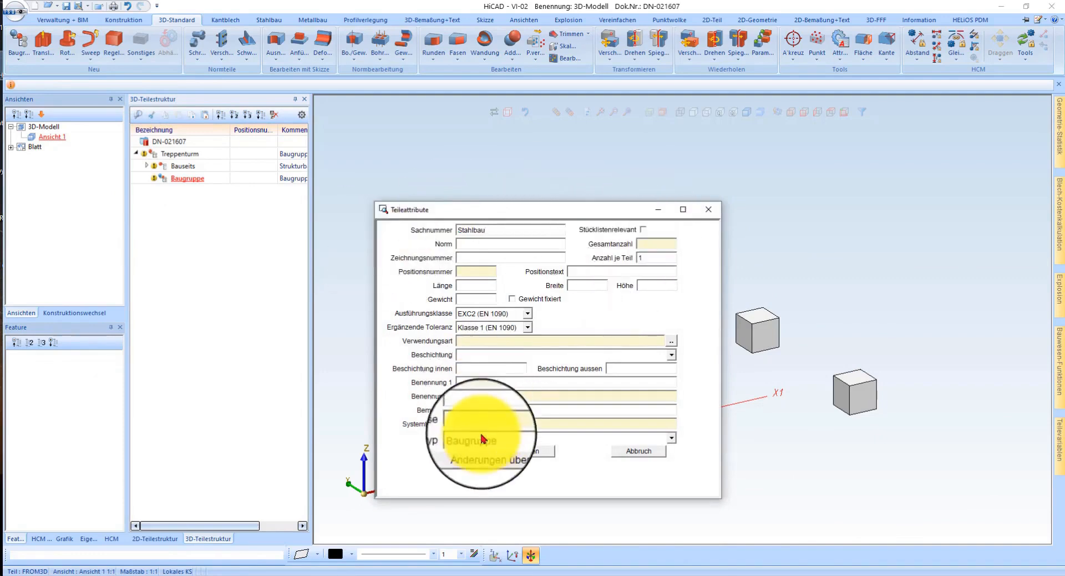
{"action": "left_click", "coordinate": [499, 437]}
{"action": "left_click", "coordinate": [499, 524]}
{"action": "left_click", "coordinate": [485, 455]}
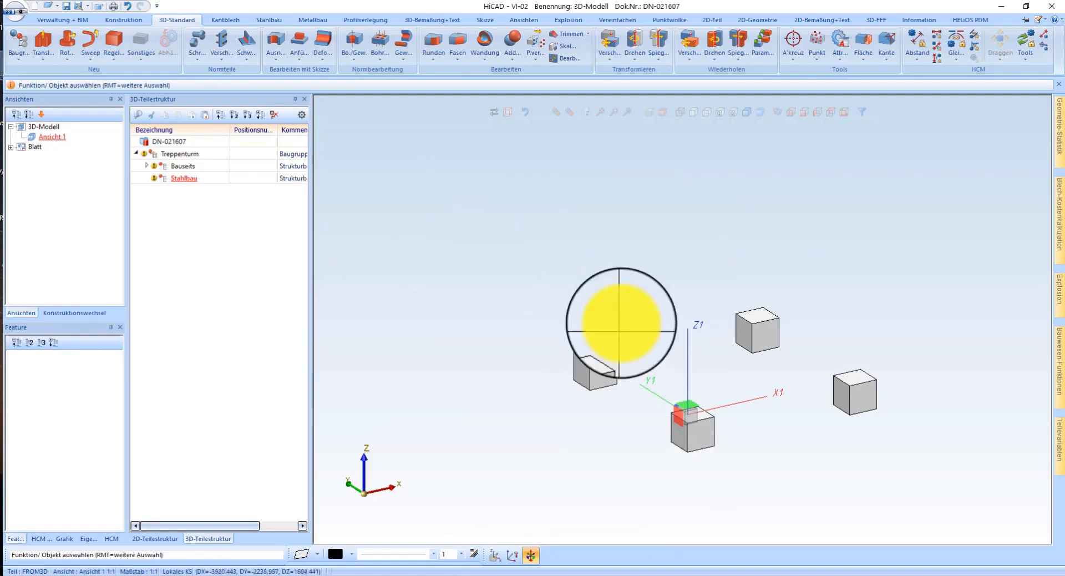
{"action": "left_click", "coordinate": [679, 408]}
{"action": "left_click_drag", "start_coordinate": [744, 310], "coordinate": [754, 329]}
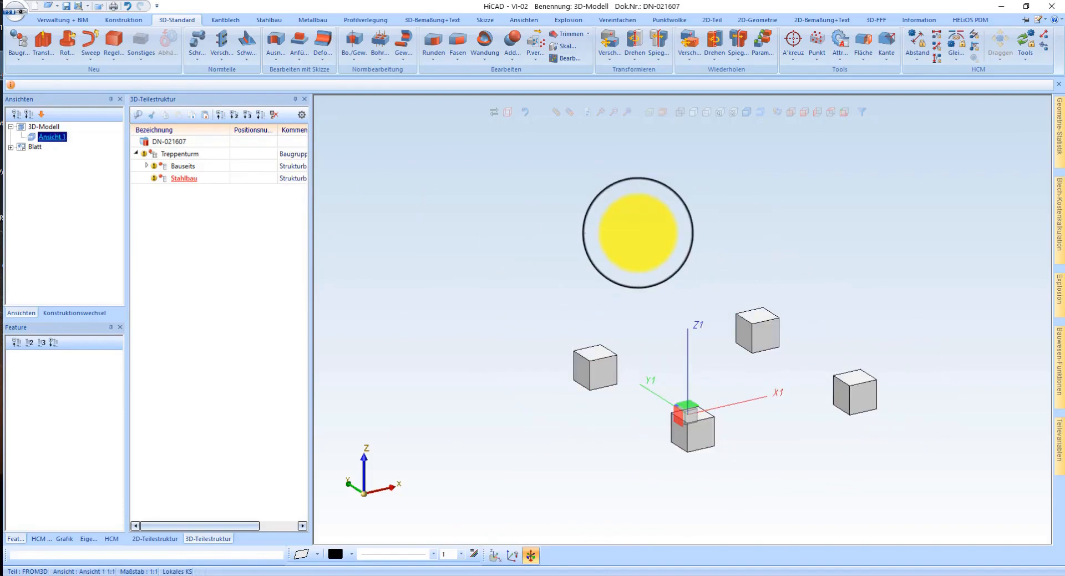
{"action": "left_click", "coordinate": [637, 232]}
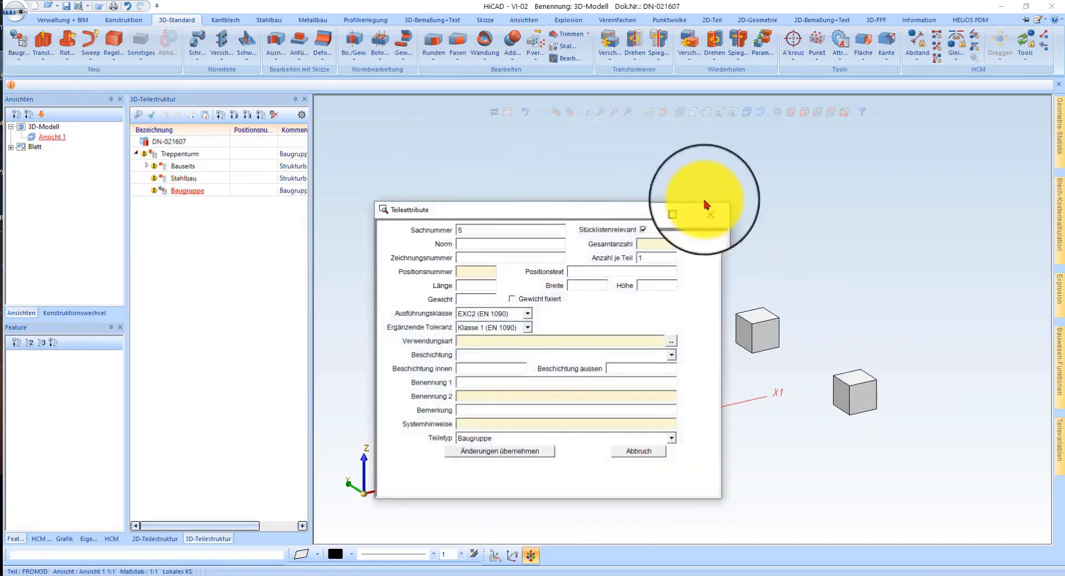
{"action": "left_click", "coordinate": [650, 453]}
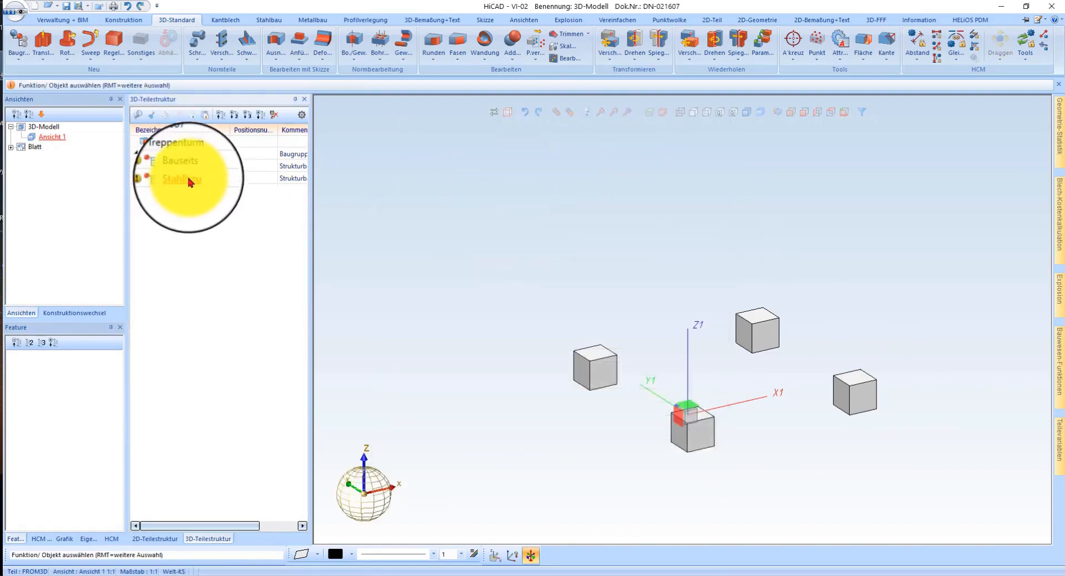
Duplicate the Stahlbau assembly under Treppenturm and name the copy Steher.
{"action": "mouse_move", "coordinate": [187, 175]}
{"action": "left_mouse_down"}
{"action": "mouse_move", "coordinate": [176, 183]}
{"action": "mouse_move", "coordinate": [177, 253]}
{"action": "mouse_move", "coordinate": [186, 184]}
{"action": "left_mouse_up"}
{"action": "right_click", "coordinate": [183, 186]}
{"action": "left_click", "coordinate": [178, 180]}
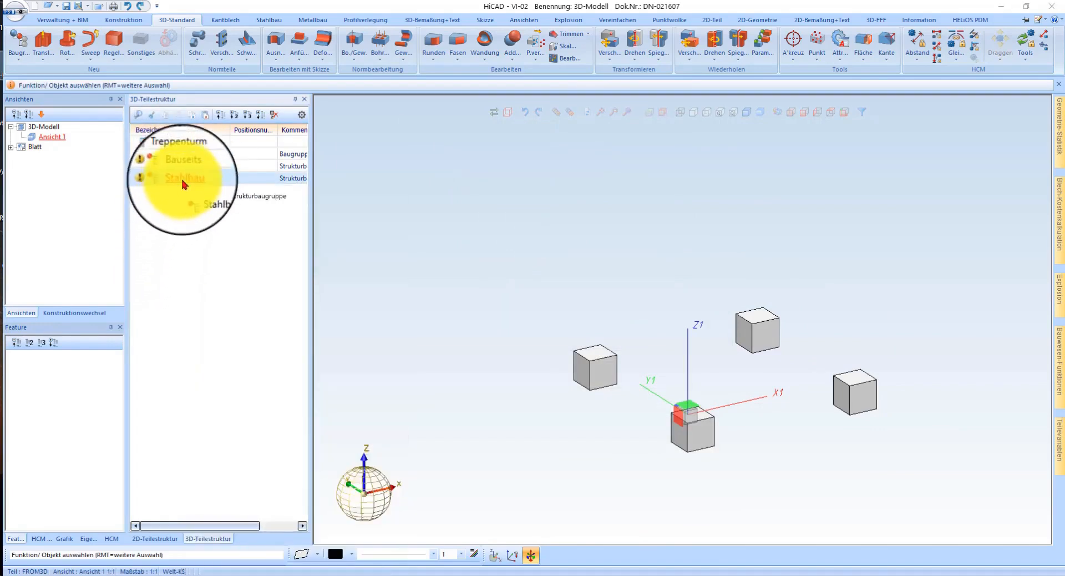
{"action": "right_click", "coordinate": [184, 184]}
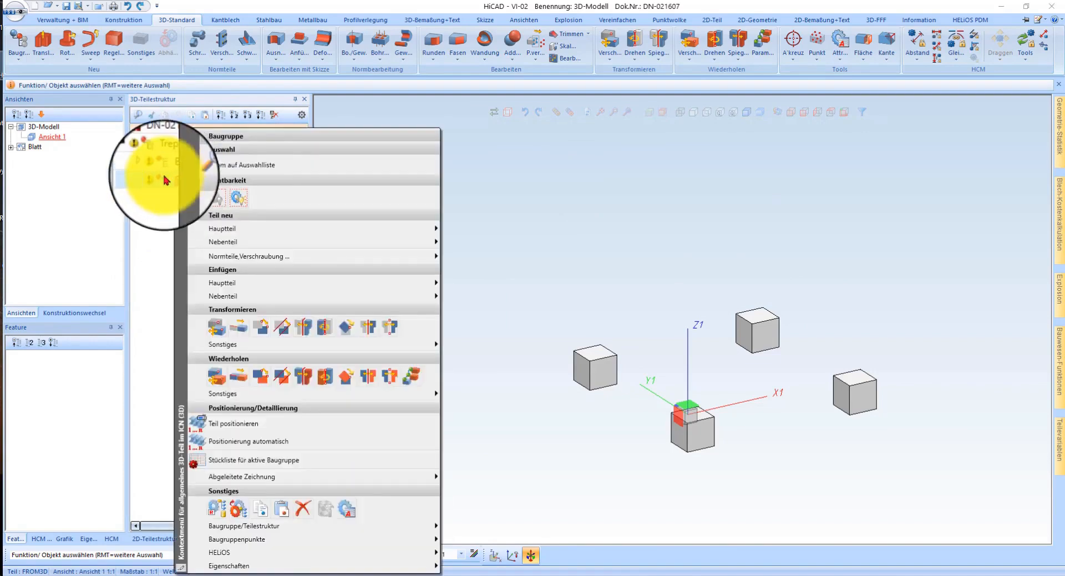
{"action": "left_click", "coordinate": [172, 178]}
{"action": "right_click_drag", "start_coordinate": [172, 177], "coordinate": [178, 156]}
{"action": "left_click", "coordinate": [212, 165]}
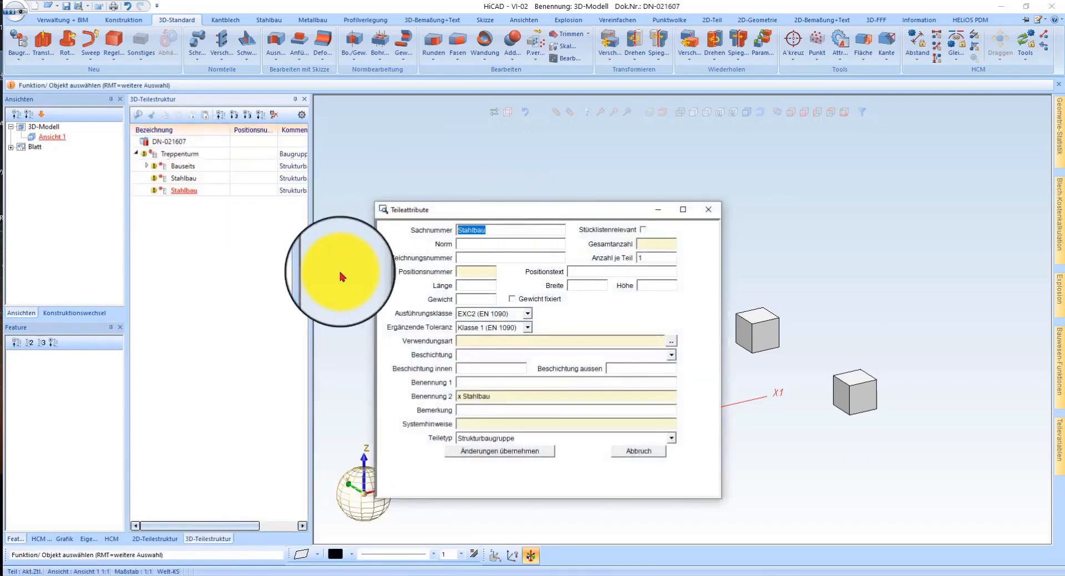
{"action": "left_click", "coordinate": [499, 450]}
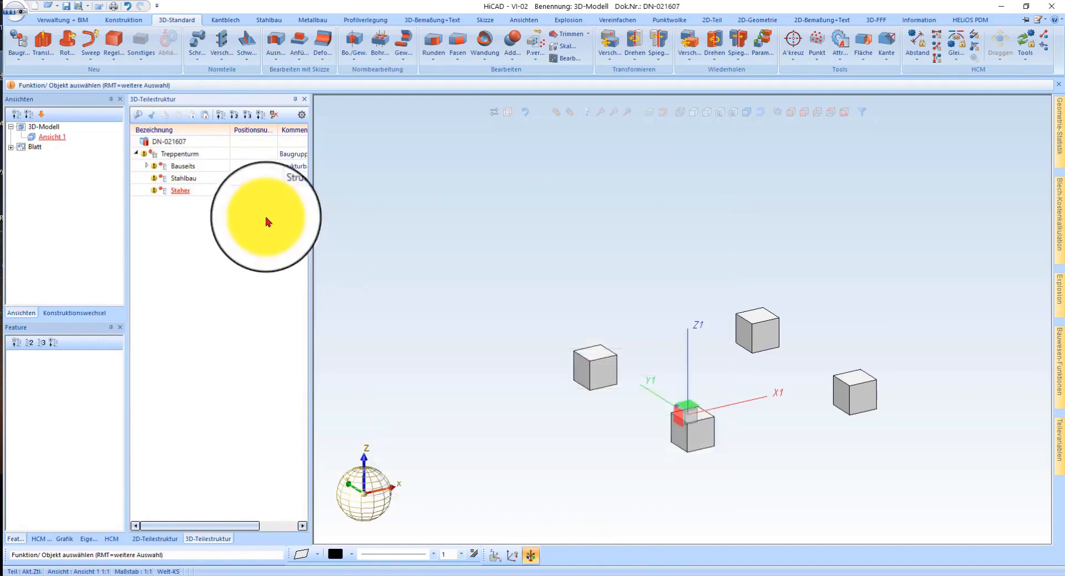
Move the Steher assembly into Stahlbau and create a copy of it there named Treppen.
{"action": "left_click", "coordinate": [179, 192]}
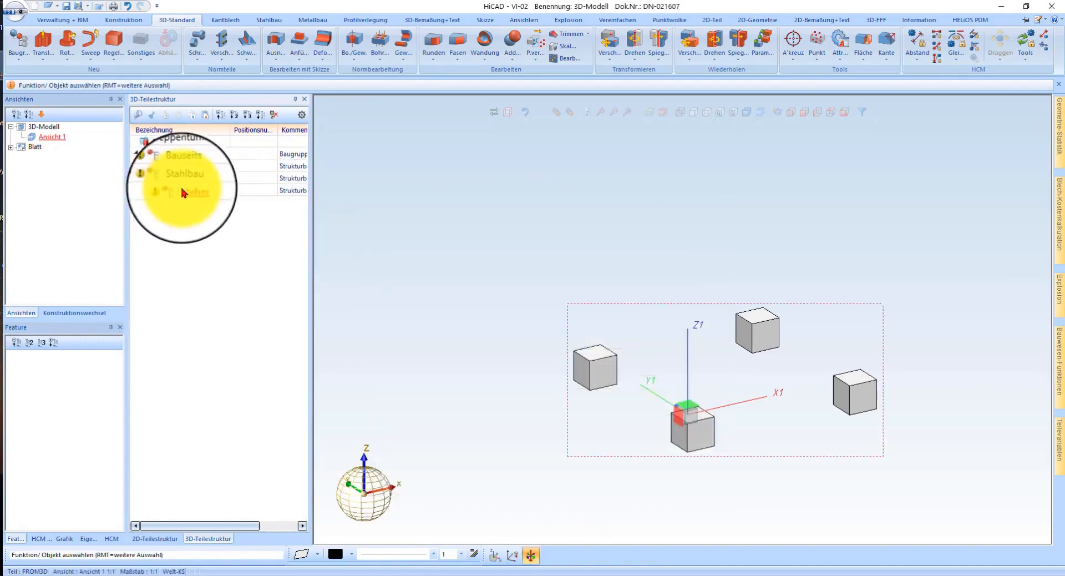
{"action": "left_click", "coordinate": [350, 209]}
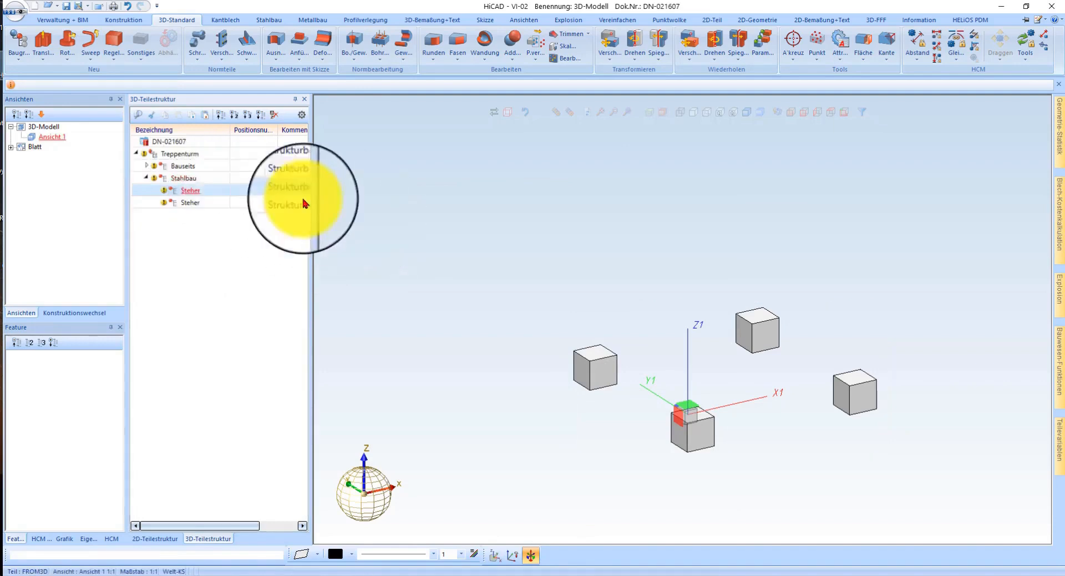
{"action": "double_click", "coordinate": [197, 204]}
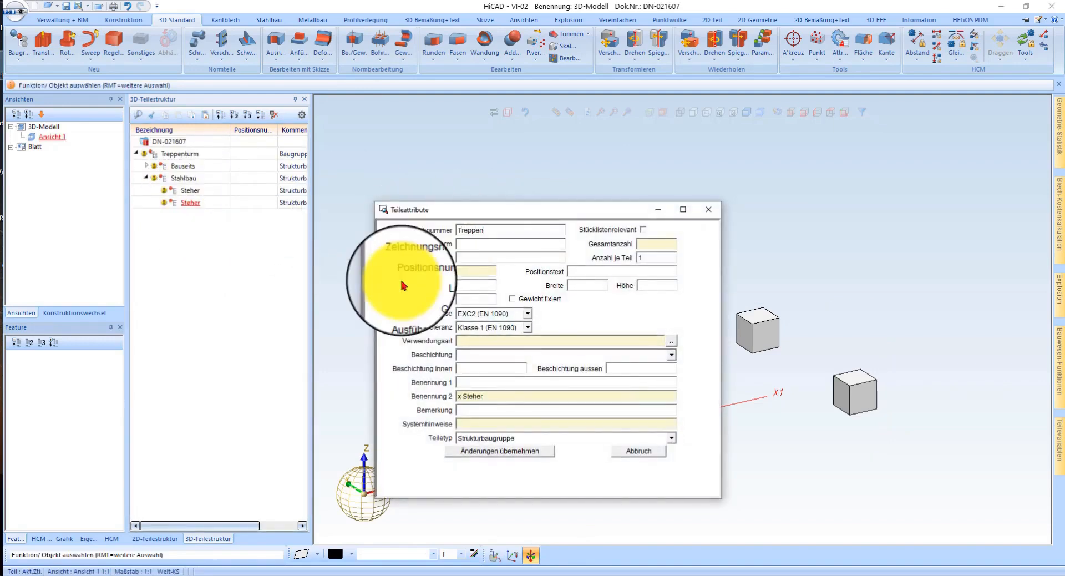
{"action": "left_click", "coordinate": [533, 451]}
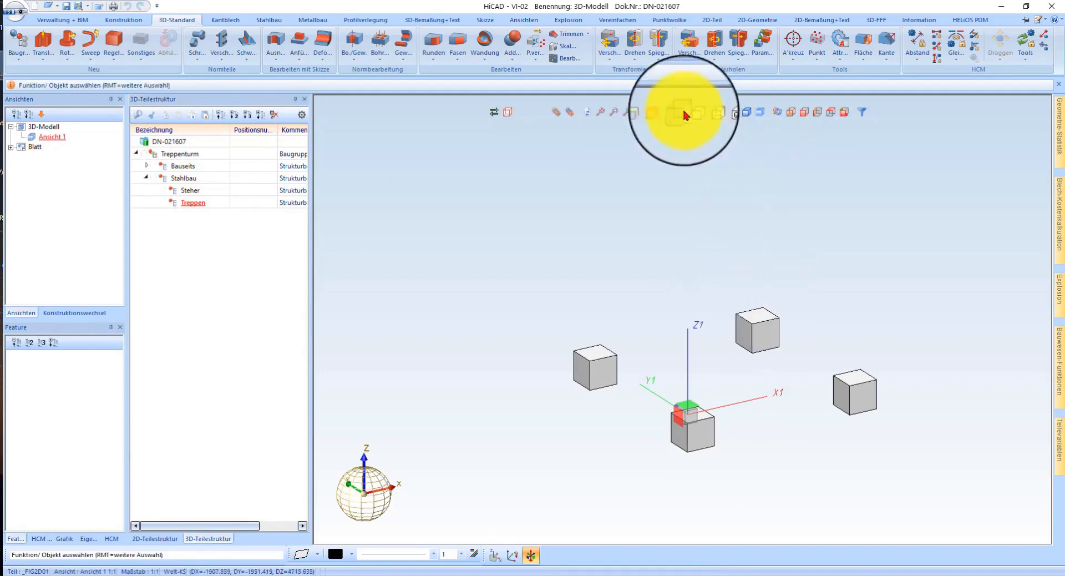
Place the working plane on the top face of the original foundation block, with its origin at the front corner.
{"action": "left_click", "coordinate": [652, 114]}
{"action": "scroll", "coordinate": [698, 397], "scroll_direction": "up", "scroll_amount": 5}
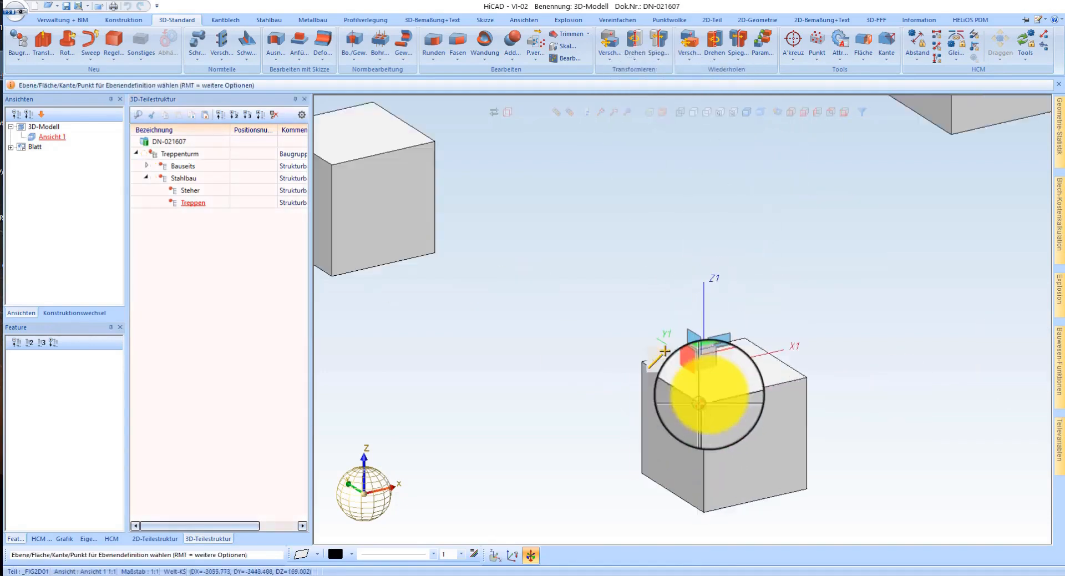
{"action": "left_click", "coordinate": [714, 393]}
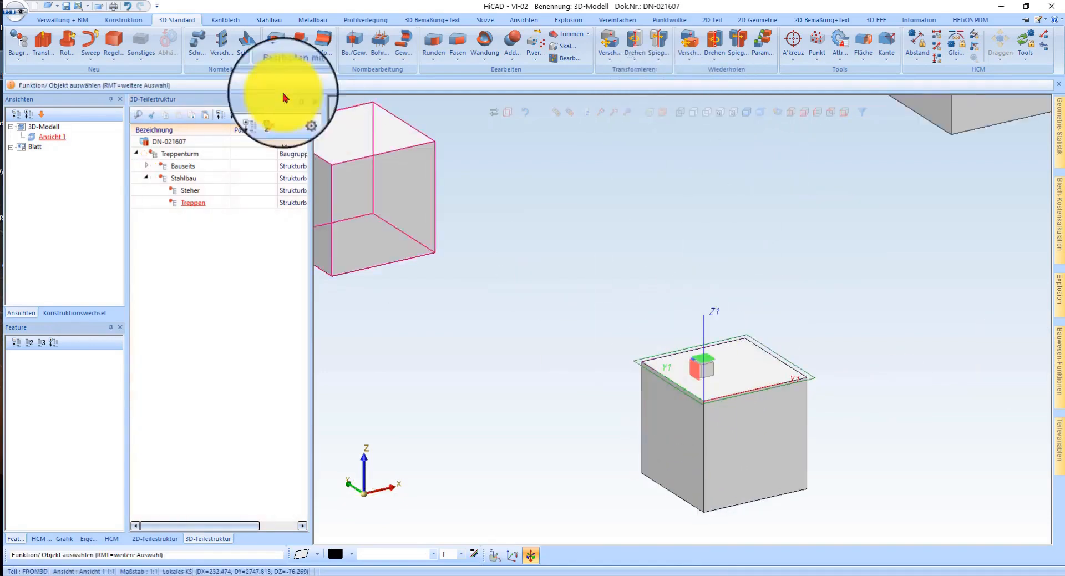
Start a new steel profile using the HEA 200 (DIN 1025-3) I-section in S235JR.
{"action": "left_click", "coordinate": [269, 21]}
{"action": "left_click", "coordinate": [25, 48]}
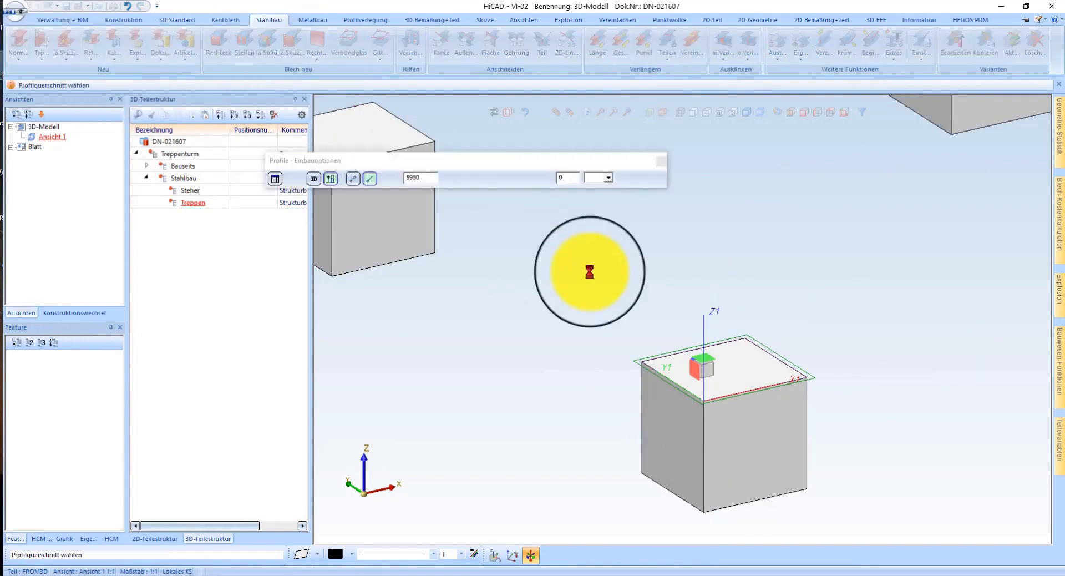
{"action": "scroll", "coordinate": [442, 351], "scroll_direction": "down", "scroll_amount": 3}
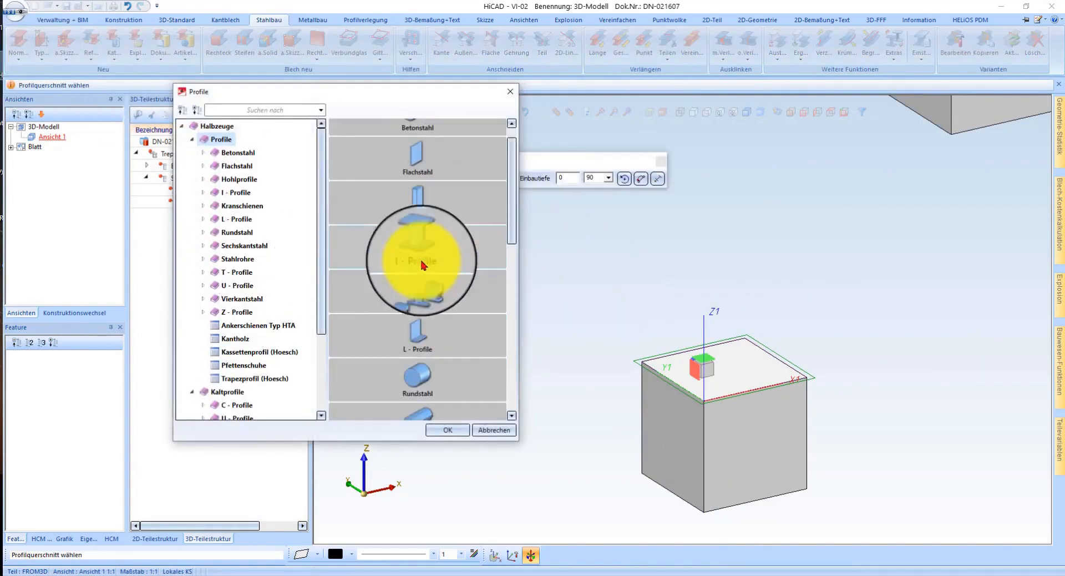
{"action": "double_click", "coordinate": [434, 204]}
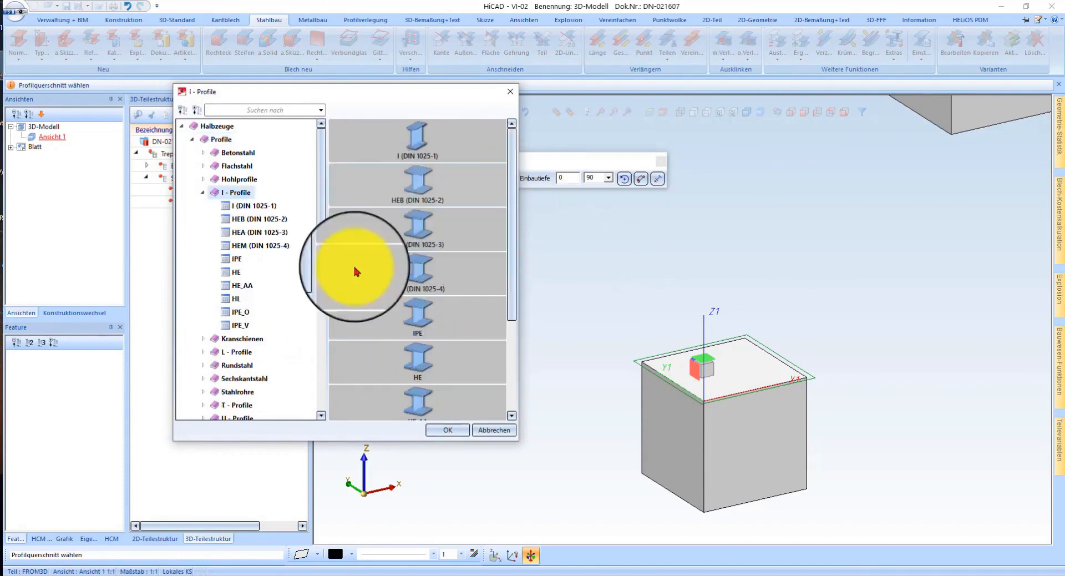
{"action": "double_click", "coordinate": [426, 224]}
{"action": "left_click", "coordinate": [377, 187]}
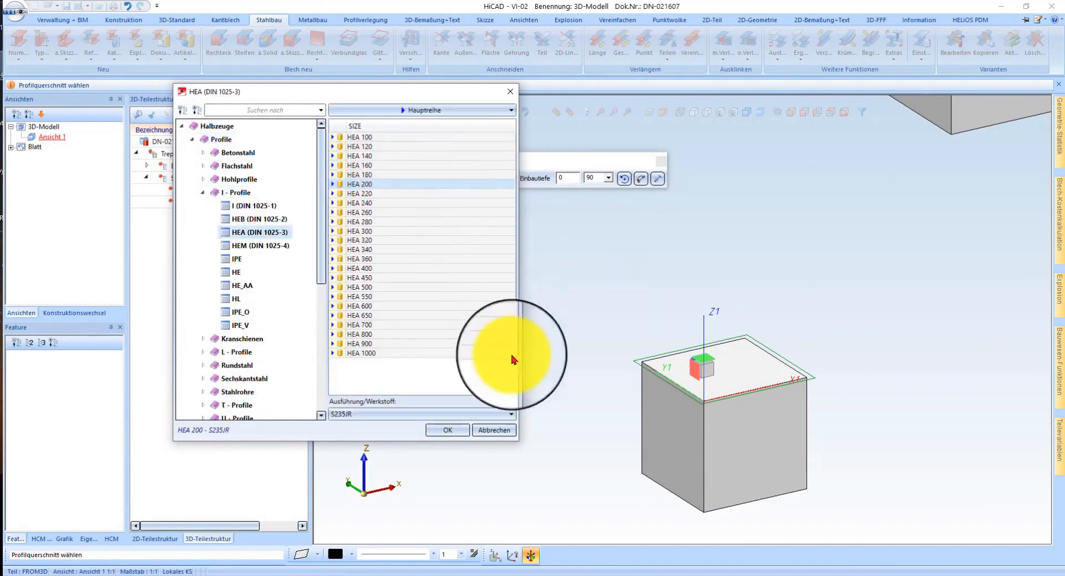
{"action": "left_click", "coordinate": [454, 431]}
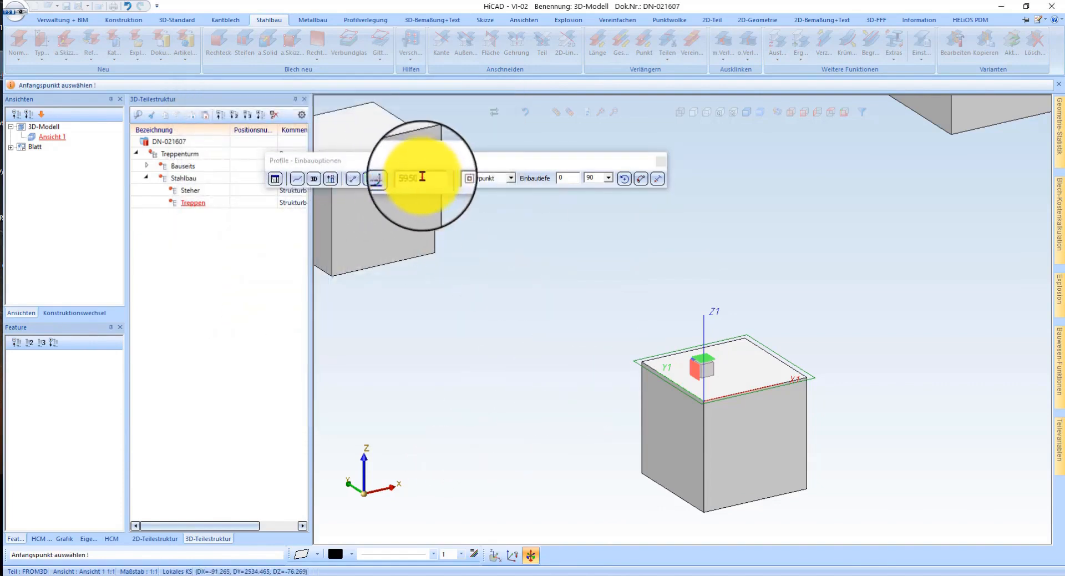
Set the profile length to 6000 and position it upright at the midpoint of the front edge of the foundation holding the working plane.
{"action": "type", "text": "6000"}
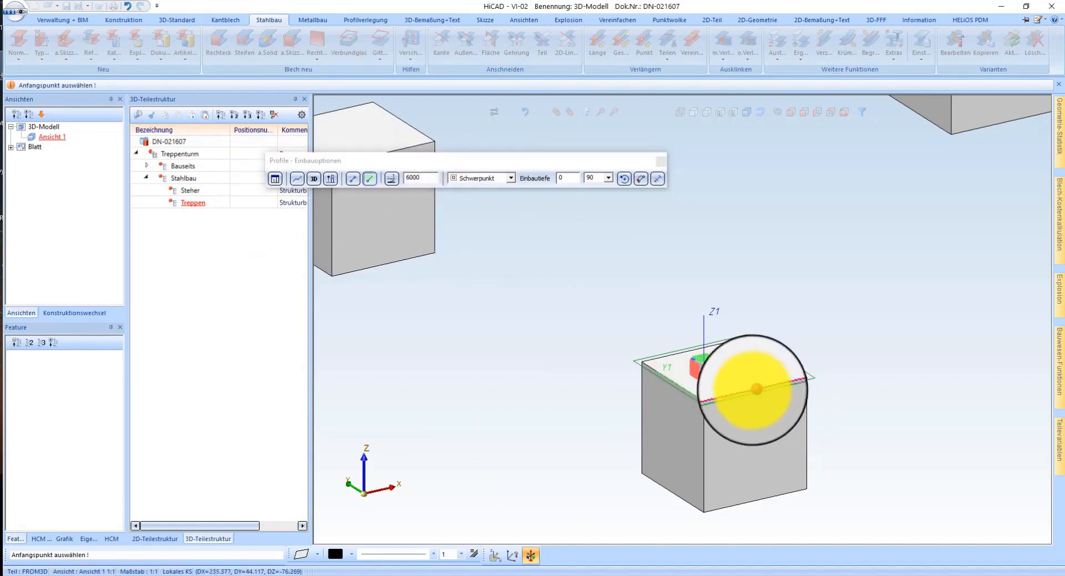
{"action": "left_click", "coordinate": [331, 178]}
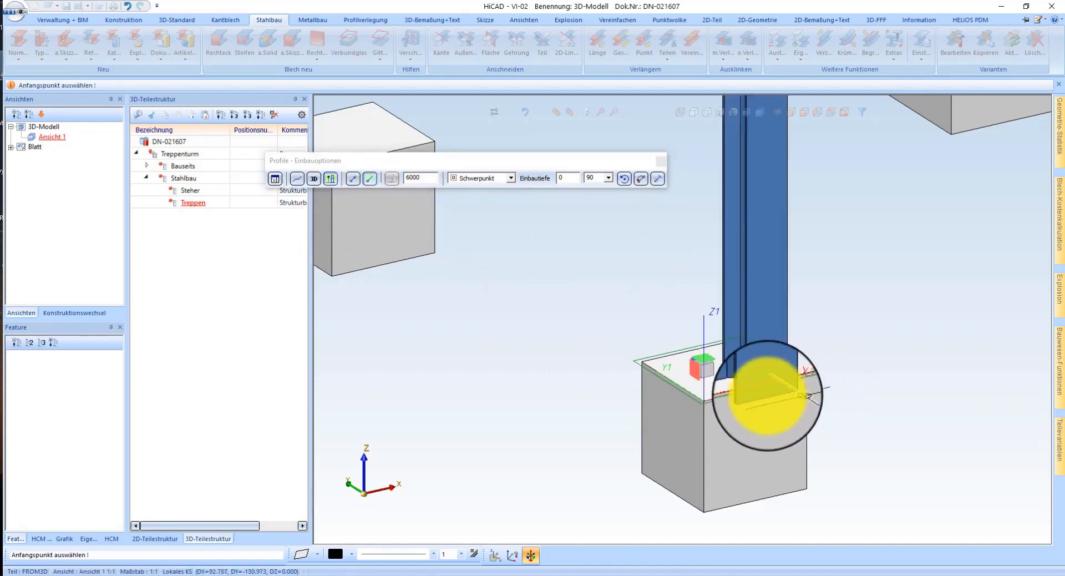
{"action": "scroll", "coordinate": [760, 377], "scroll_direction": "up", "scroll_amount": 2}
{"action": "middle_click_drag", "start_coordinate": [763, 346], "coordinate": [813, 361]}
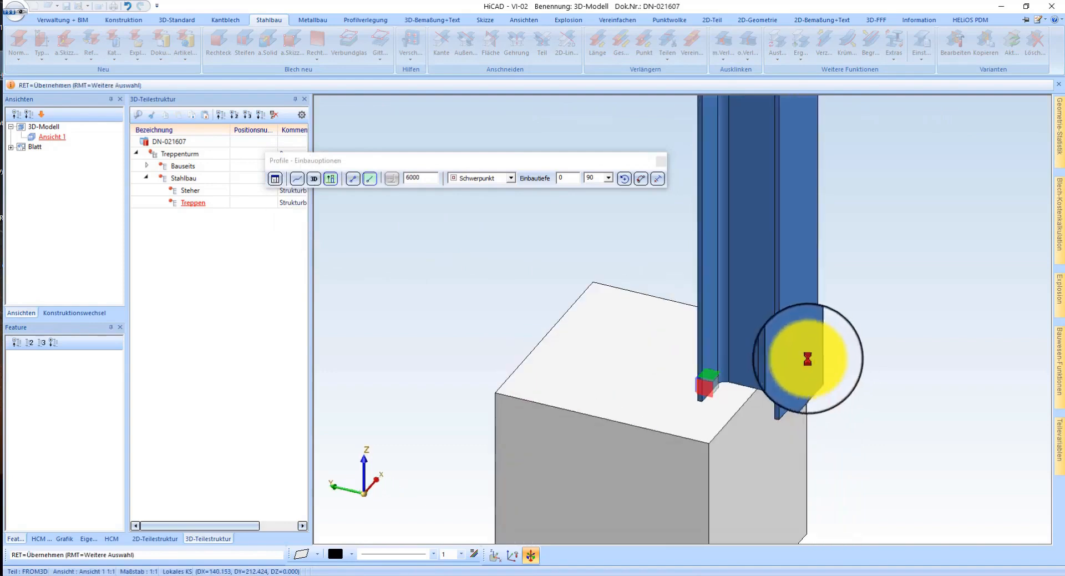
Try the Unten Achse reference point for the profile, and set it back to Schwerpunkt.
{"action": "left_click", "coordinate": [473, 182]}
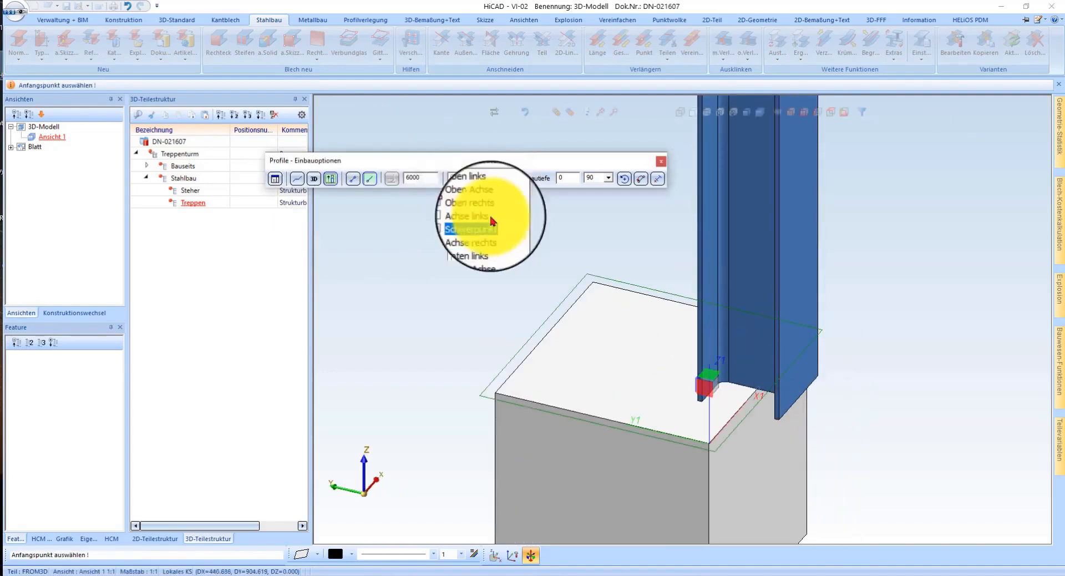
{"action": "left_click", "coordinate": [487, 256]}
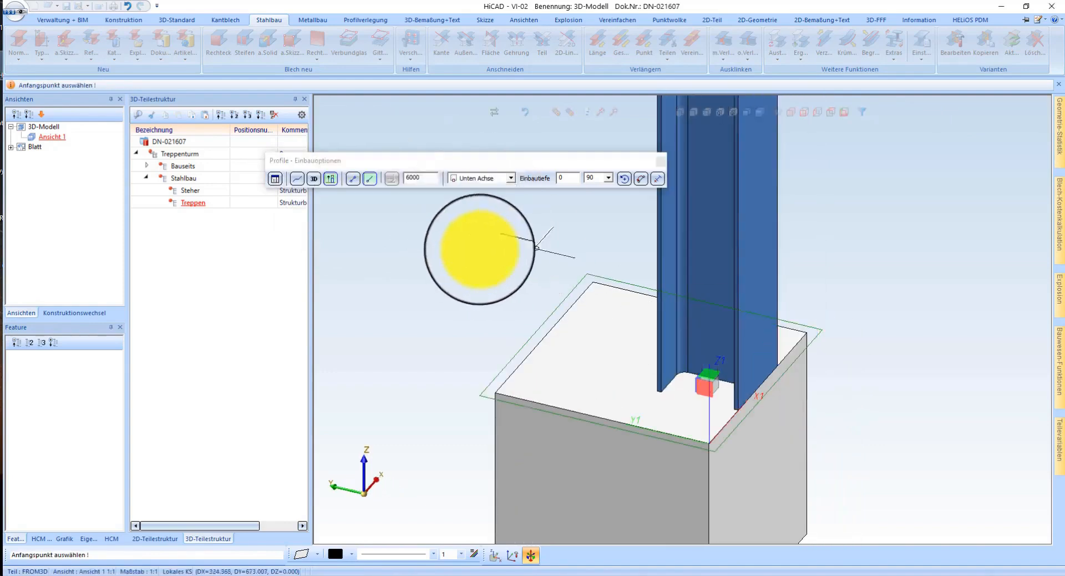
{"action": "left_click", "coordinate": [487, 178]}
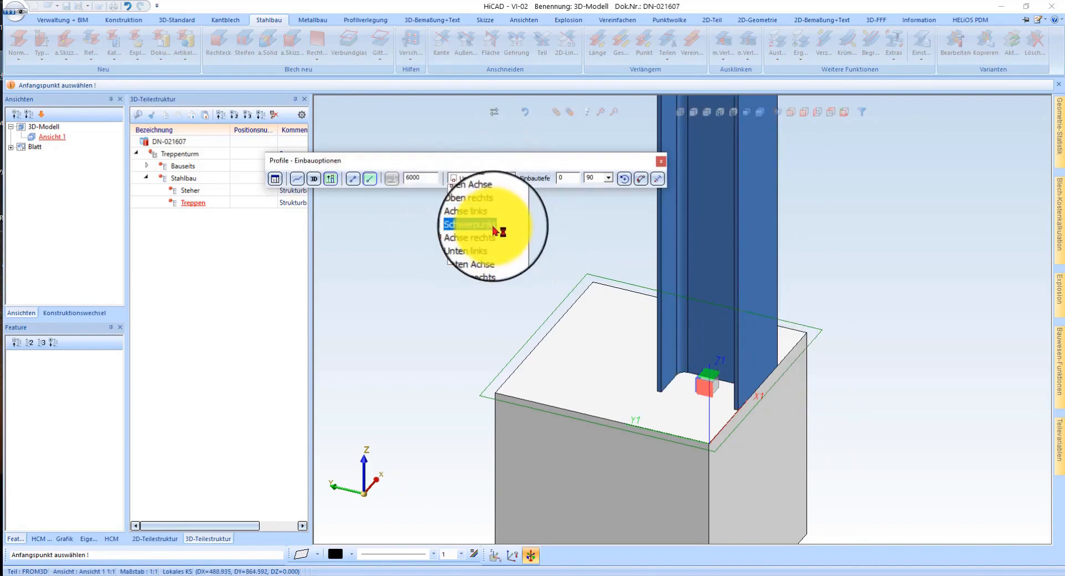
{"action": "left_click", "coordinate": [494, 226]}
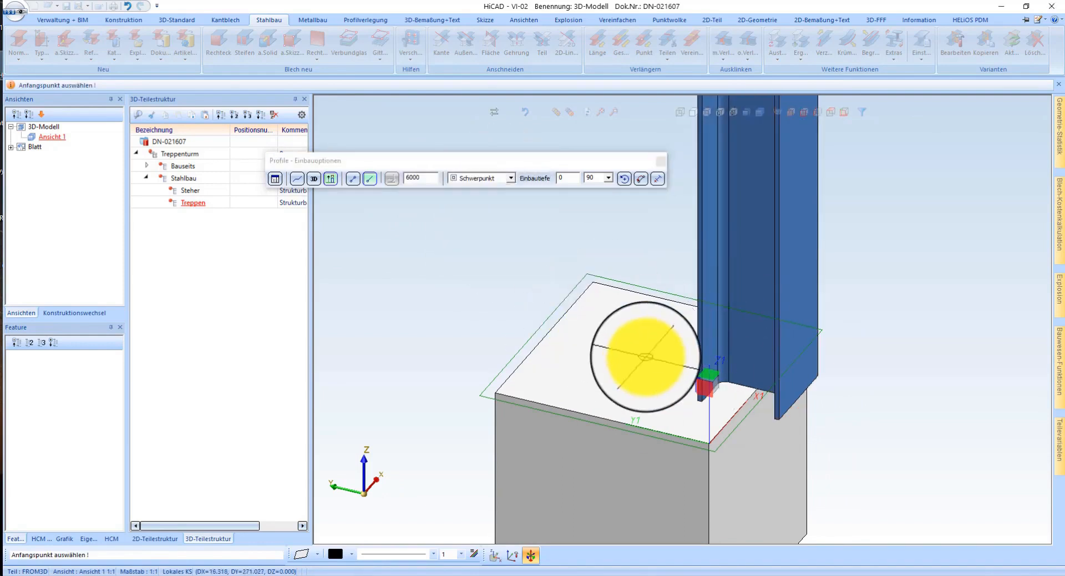
Finish the profile placement and move the new HEA 200 into the Steher assembly.
{"action": "scroll", "coordinate": [649, 391], "scroll_direction": "down", "scroll_amount": 5}
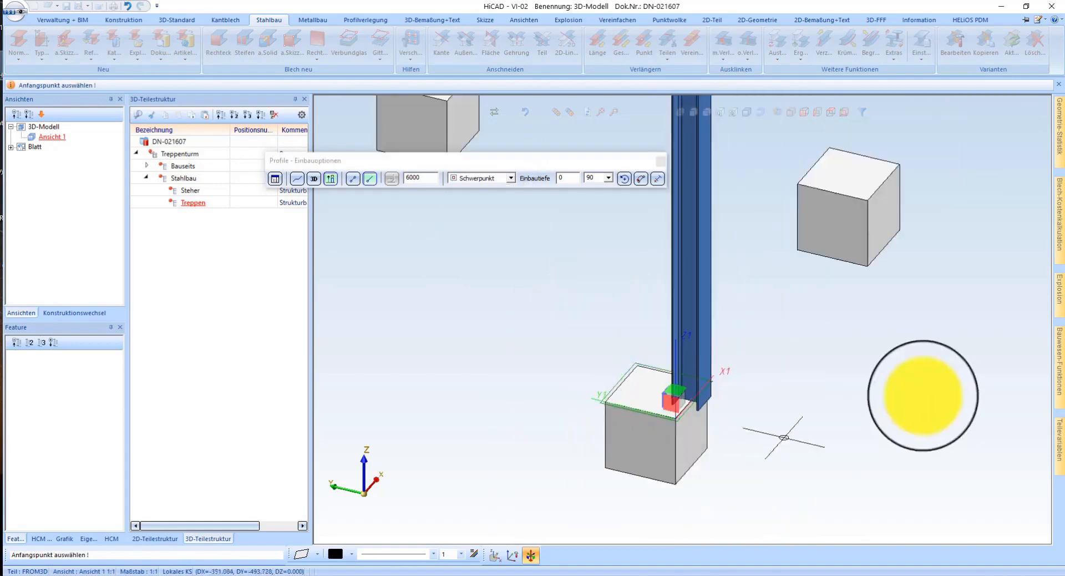
{"action": "left_click", "coordinate": [796, 387]}
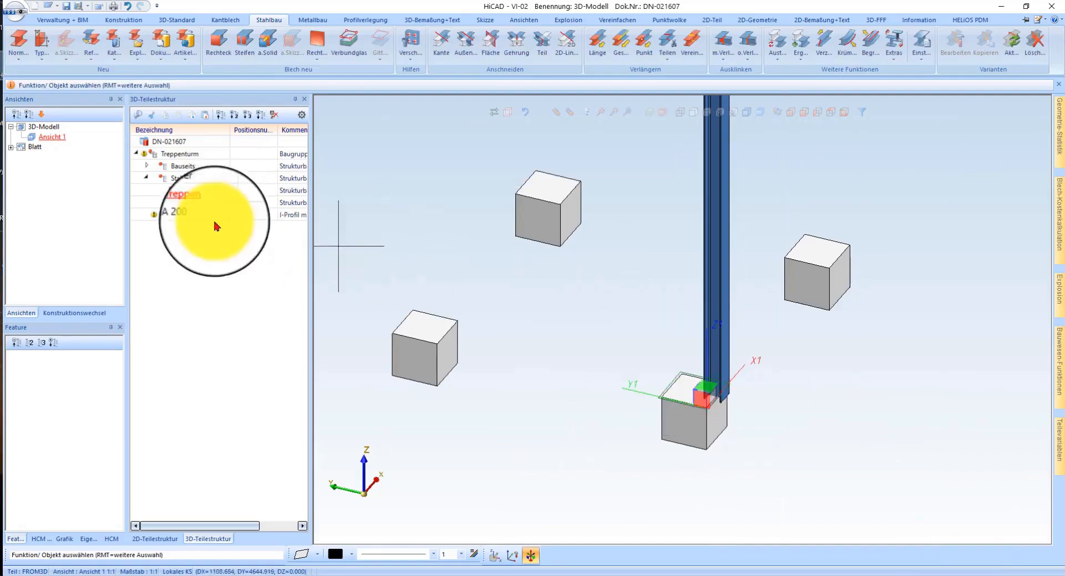
{"action": "left_click", "coordinate": [187, 216]}
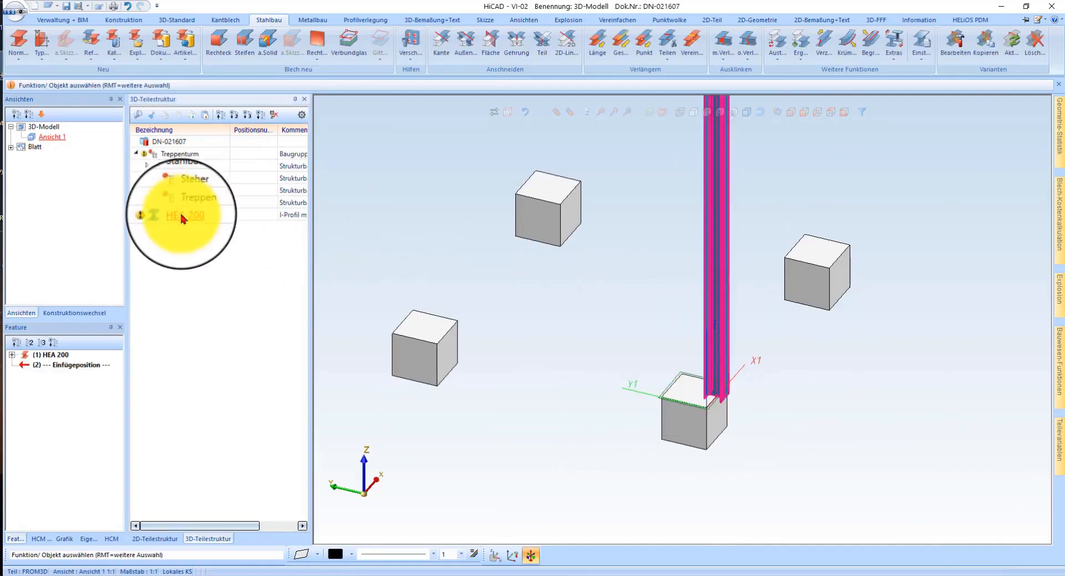
{"action": "left_click_drag", "start_coordinate": [178, 220], "coordinate": [186, 198]}
Shift the HEA 200 post inward between two parallel lines so its outer flange sits 50 mm inside the foundation's front edge.
{"action": "scroll", "coordinate": [735, 312], "scroll_direction": "up", "scroll_amount": 3}
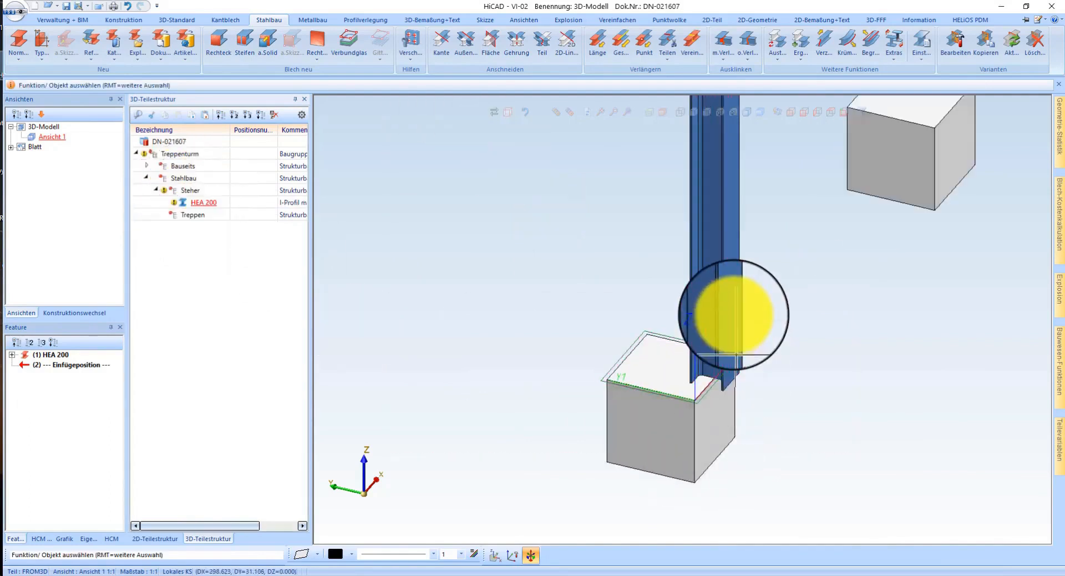
{"action": "right_click", "coordinate": [712, 283]}
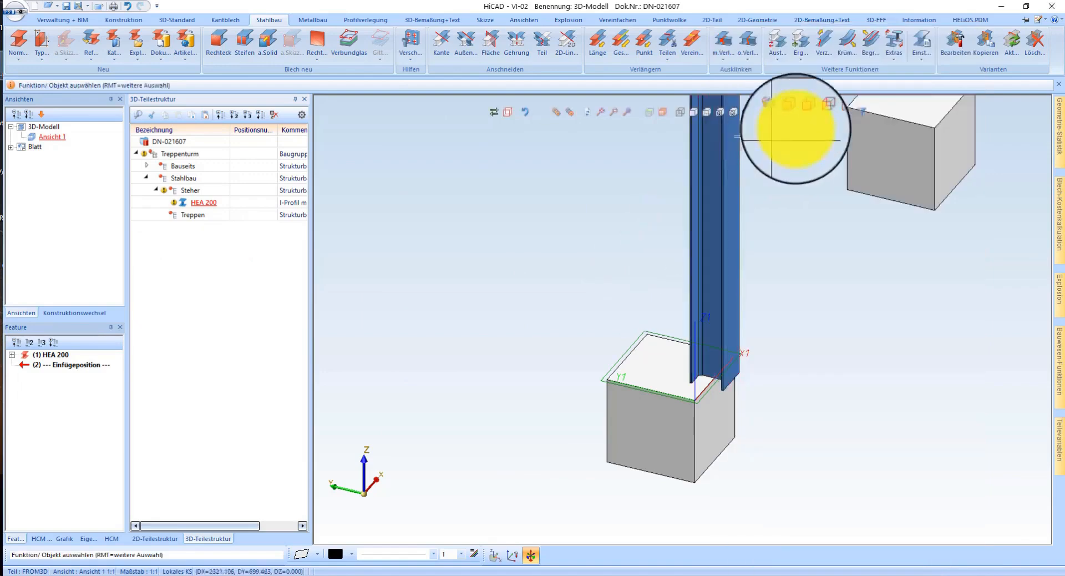
{"action": "left_click", "coordinate": [835, 118]}
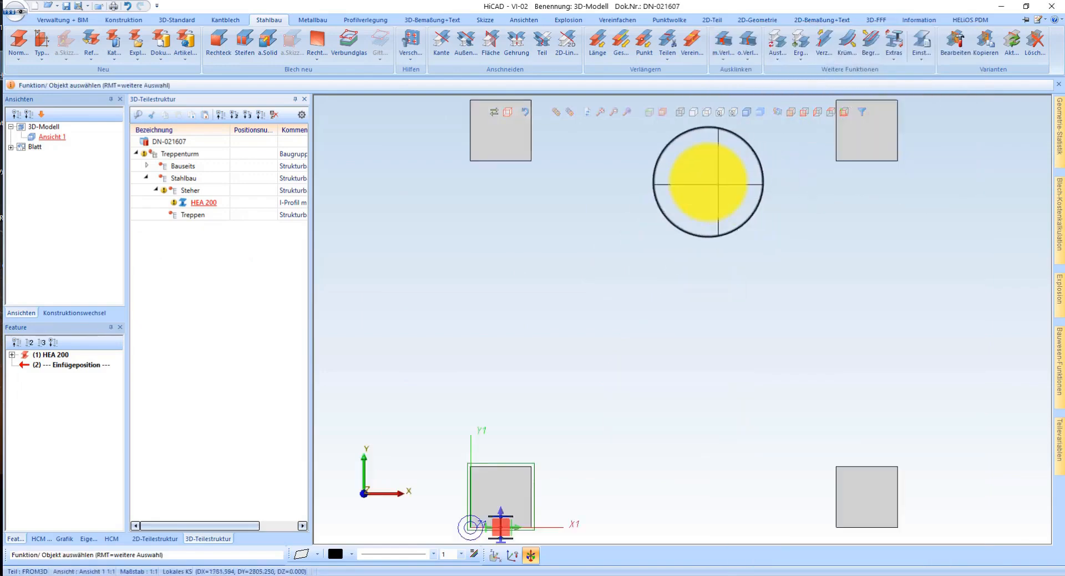
{"action": "scroll", "coordinate": [606, 369], "scroll_direction": "up", "scroll_amount": 5}
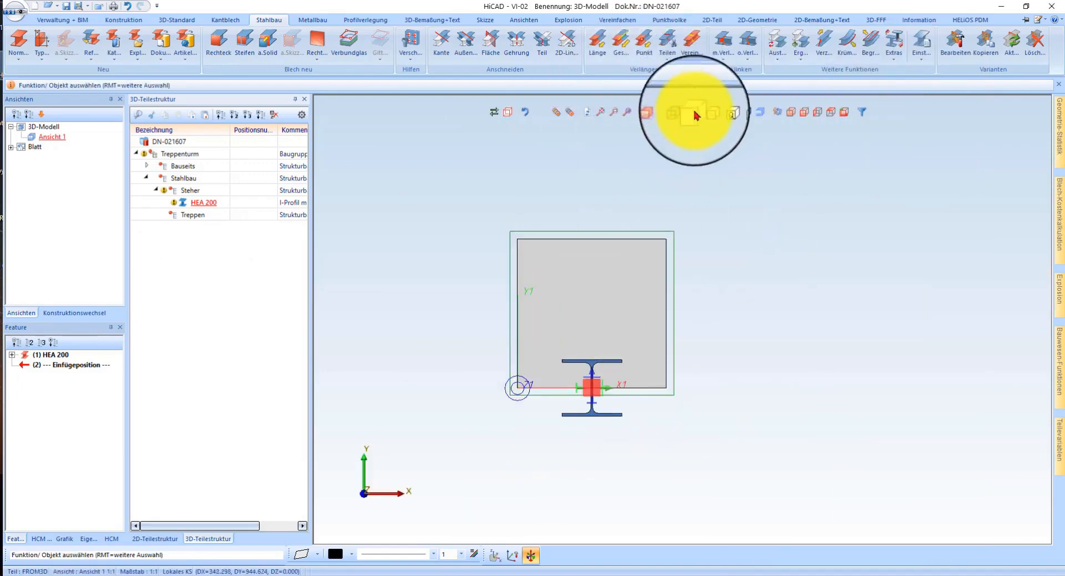
{"action": "scroll", "coordinate": [559, 380], "scroll_direction": "up", "scroll_amount": 4}
{"action": "right_click", "coordinate": [593, 450]}
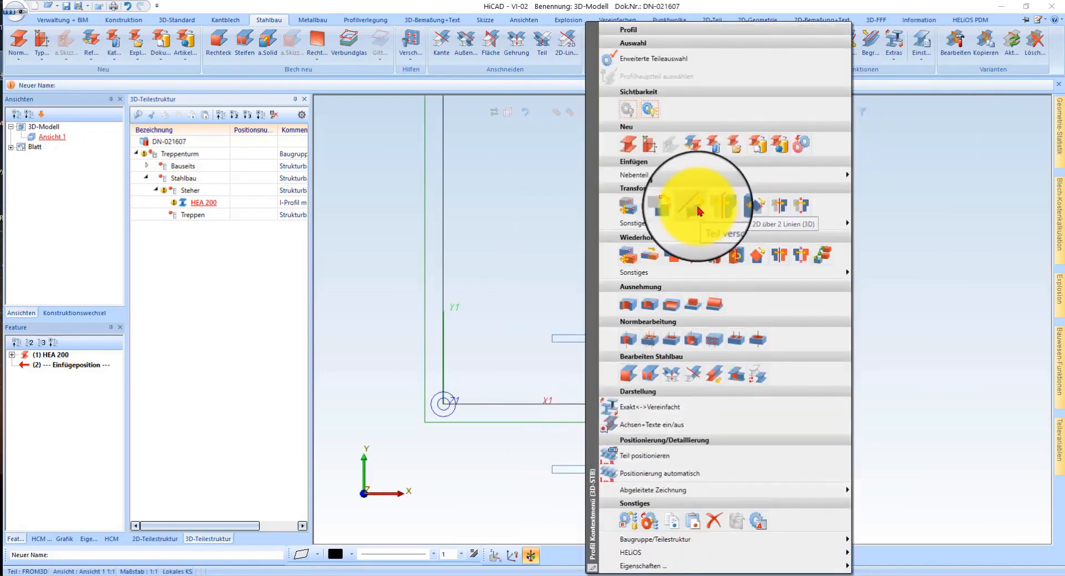
{"action": "left_click", "coordinate": [697, 209]}
{"action": "left_click", "coordinate": [595, 477]}
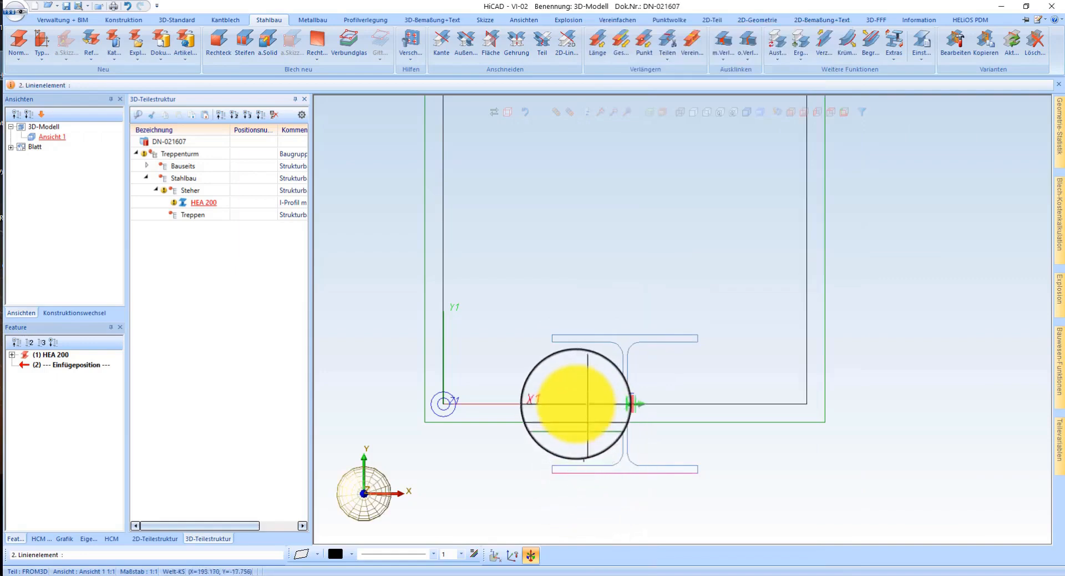
{"action": "left_click", "coordinate": [573, 402]}
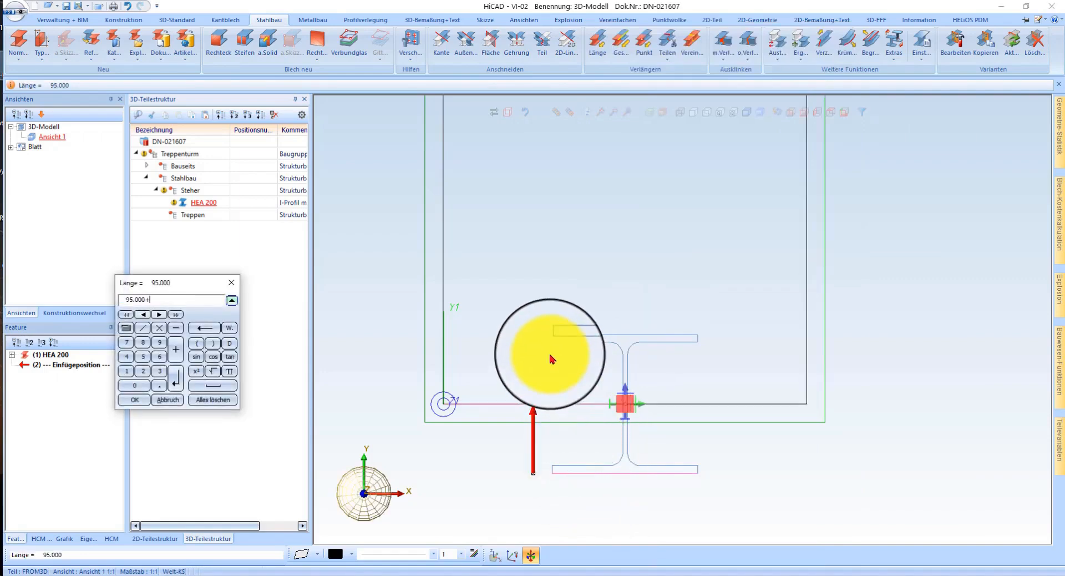
{"action": "key", "text": "Return"}
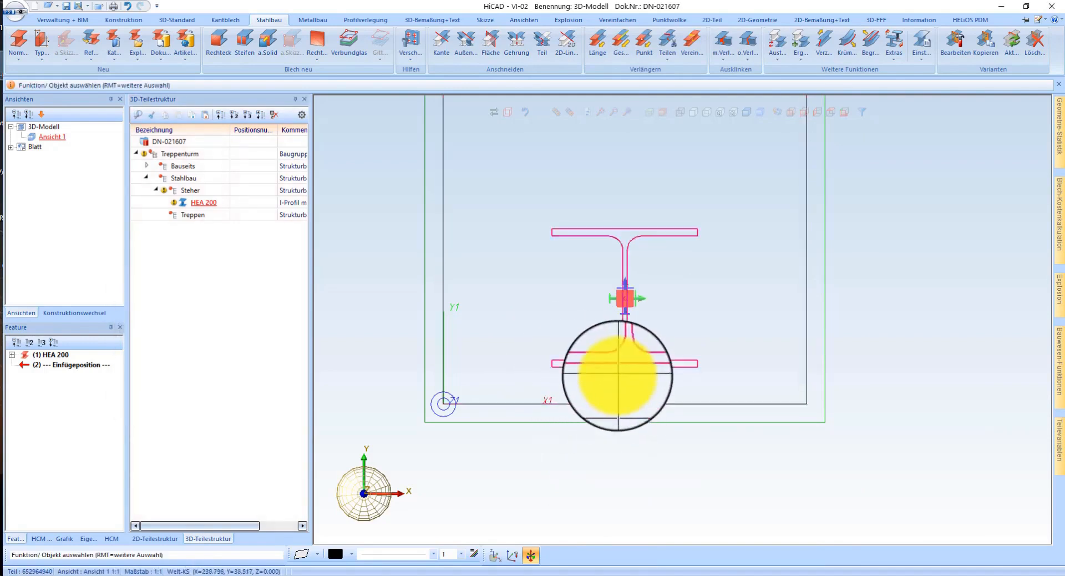
Check the distance between the post's outer flange and the foundation's front edge with a variable dimension, without placing it.
{"action": "left_click", "coordinate": [430, 22]}
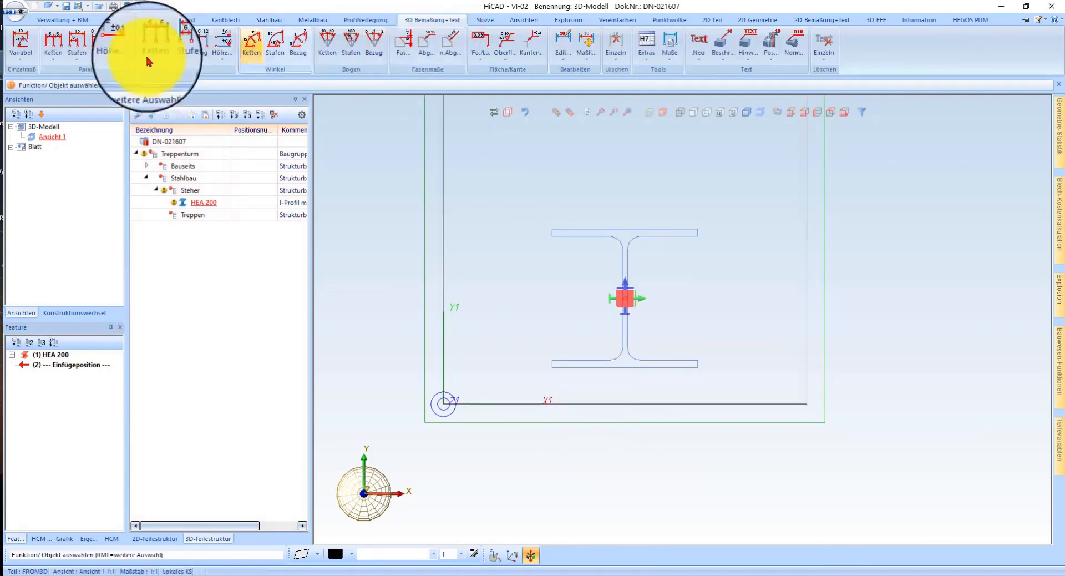
{"action": "left_click", "coordinate": [17, 44]}
{"action": "left_click", "coordinate": [641, 369]}
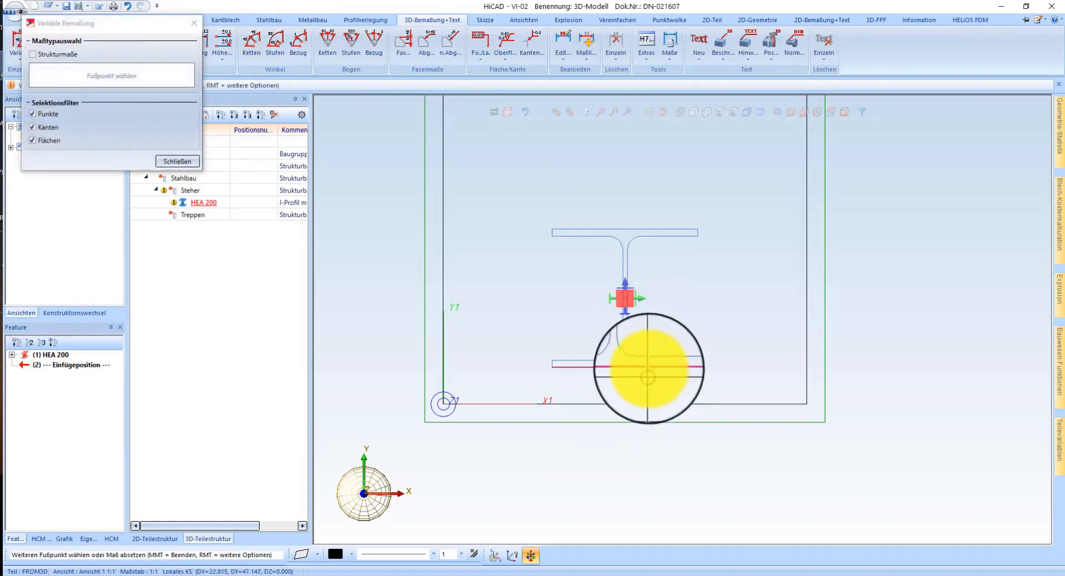
{"action": "scroll", "coordinate": [727, 383], "scroll_direction": "up", "scroll_amount": 3}
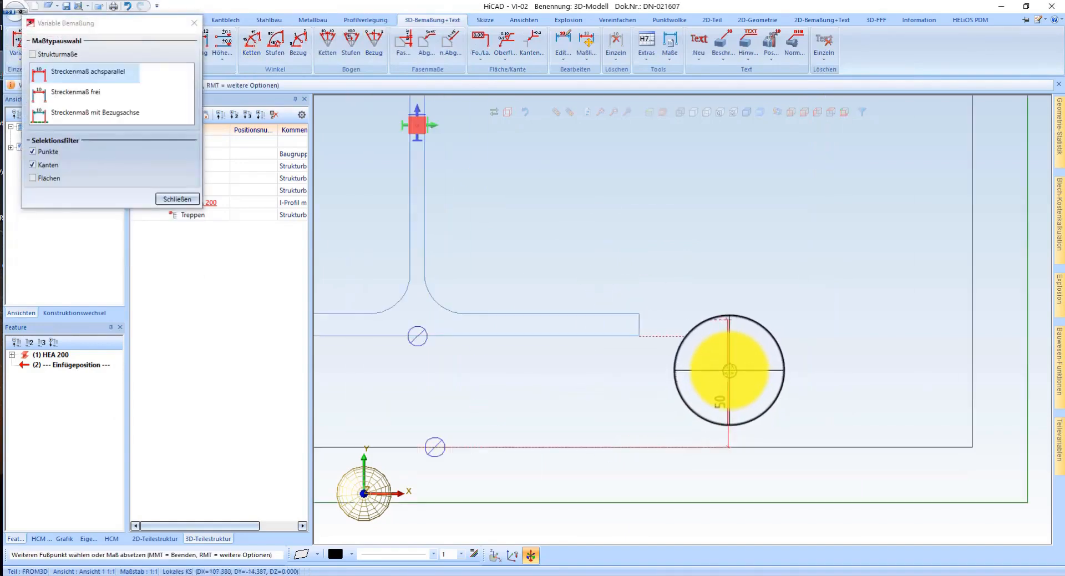
{"action": "middle_click", "coordinate": [728, 371]}
{"action": "scroll", "coordinate": [672, 382], "scroll_direction": "down", "scroll_amount": 7}
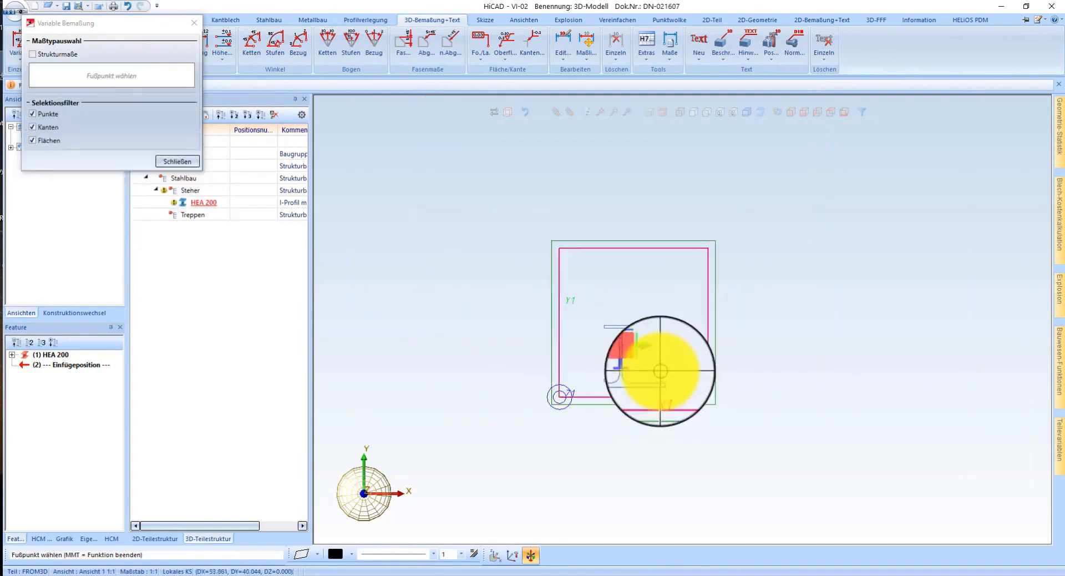
{"action": "middle_click", "coordinate": [604, 347]}
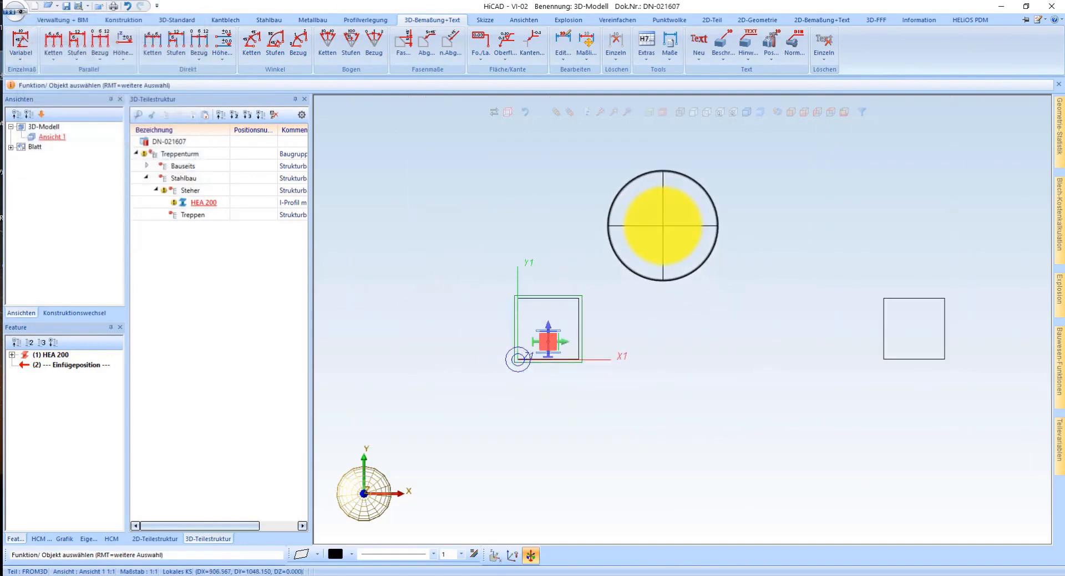
Set the view scale to 1:20.
{"action": "right_click", "coordinate": [663, 225]}
{"action": "left_click", "coordinate": [759, 479]}
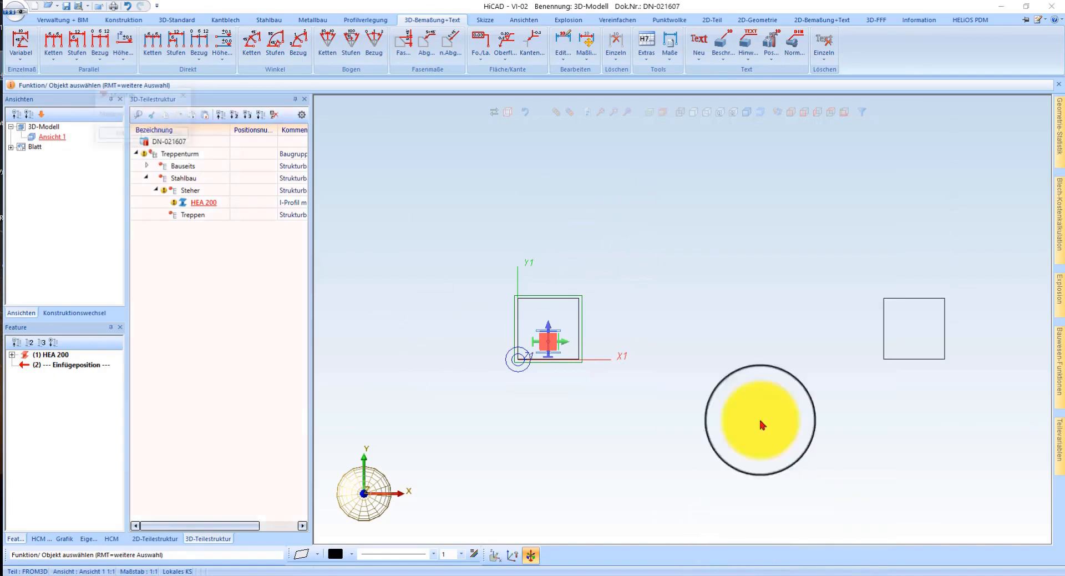
{"action": "left_click", "coordinate": [172, 114]}
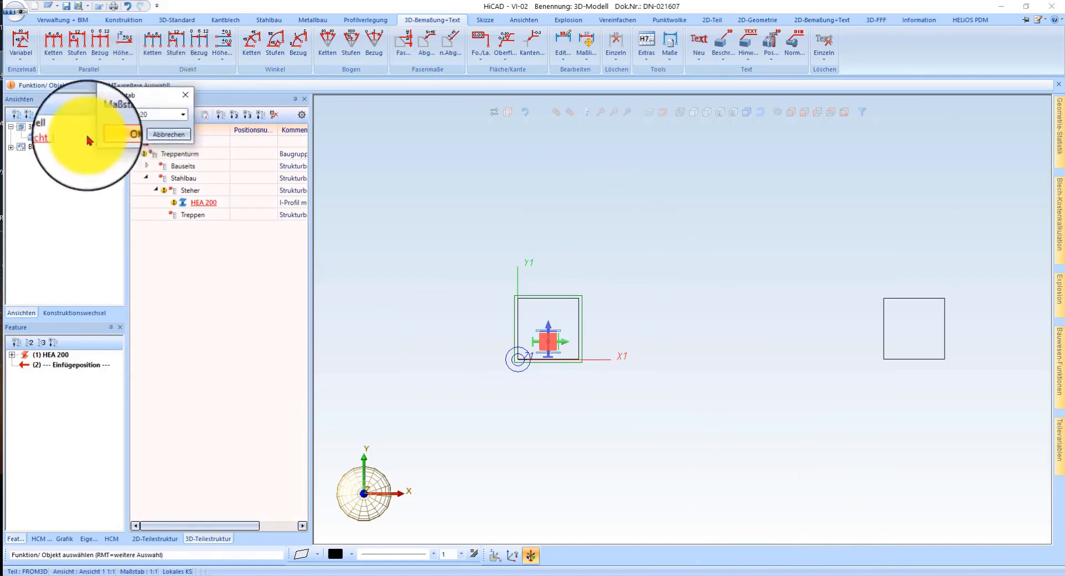
{"action": "left_click", "coordinate": [103, 133]}
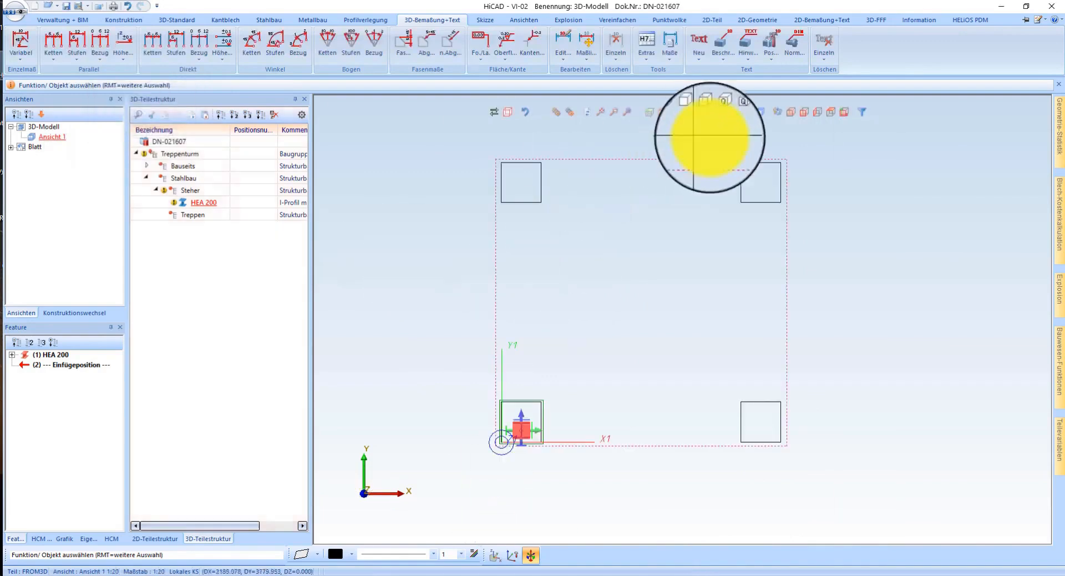
Repeat the HEA 200 post onto the other three foundations, using the matching foundation corner as start and target points.
{"action": "left_click", "coordinate": [746, 111]}
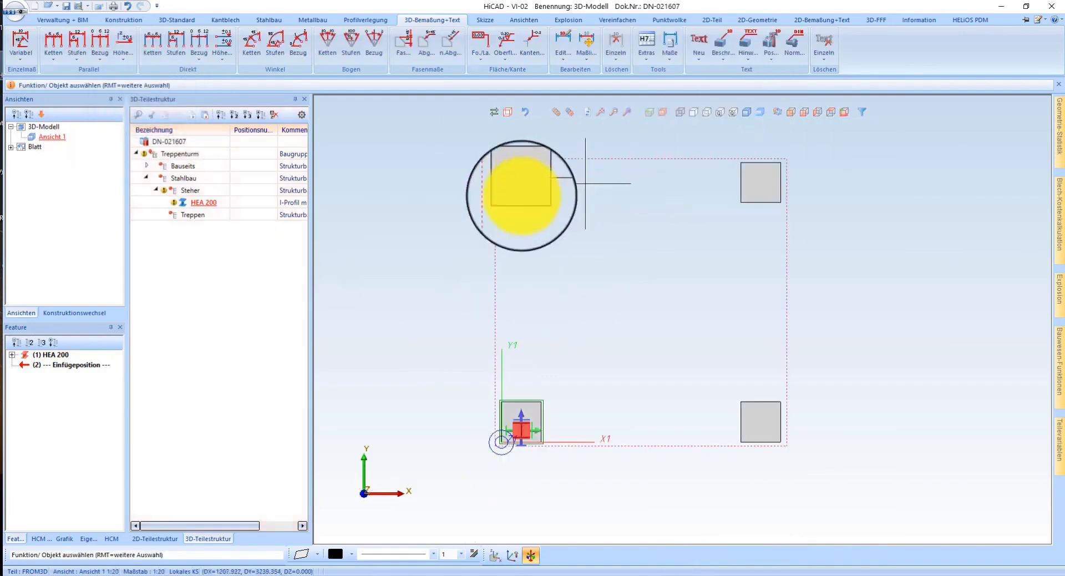
{"action": "left_click", "coordinate": [793, 112]}
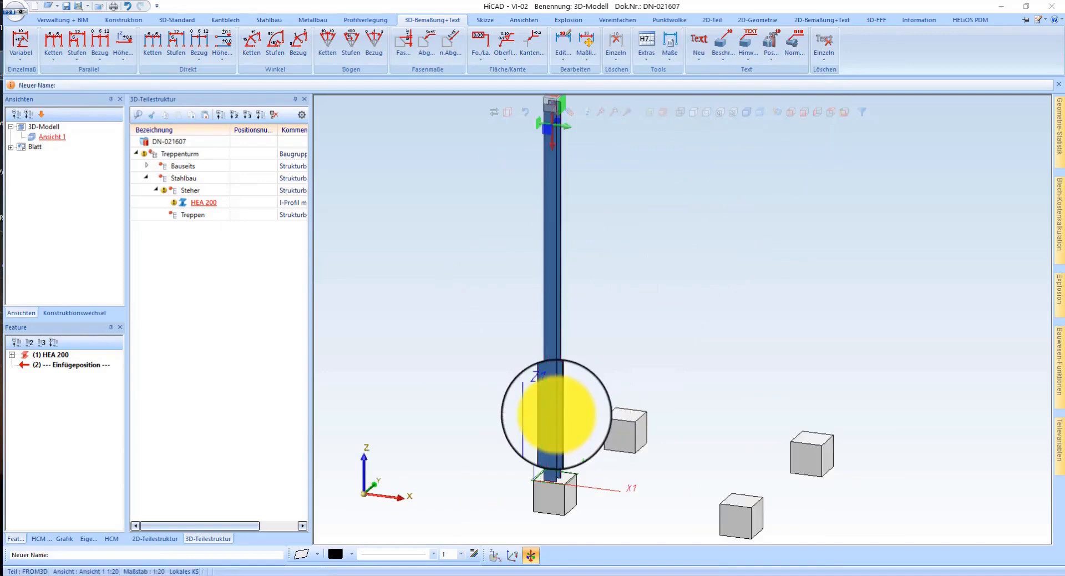
{"action": "right_click", "coordinate": [554, 413]}
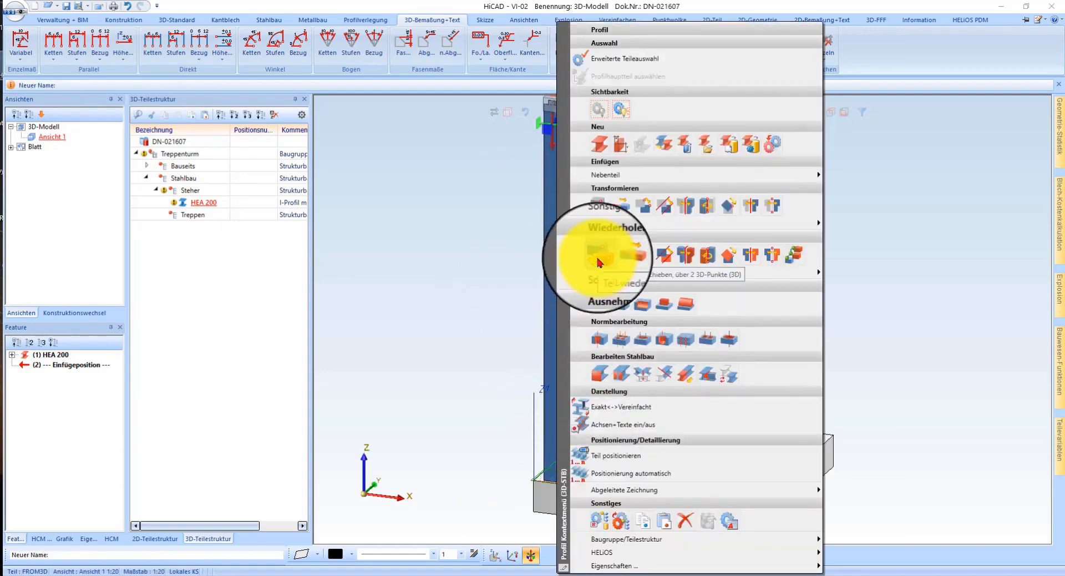
{"action": "left_click", "coordinate": [599, 260]}
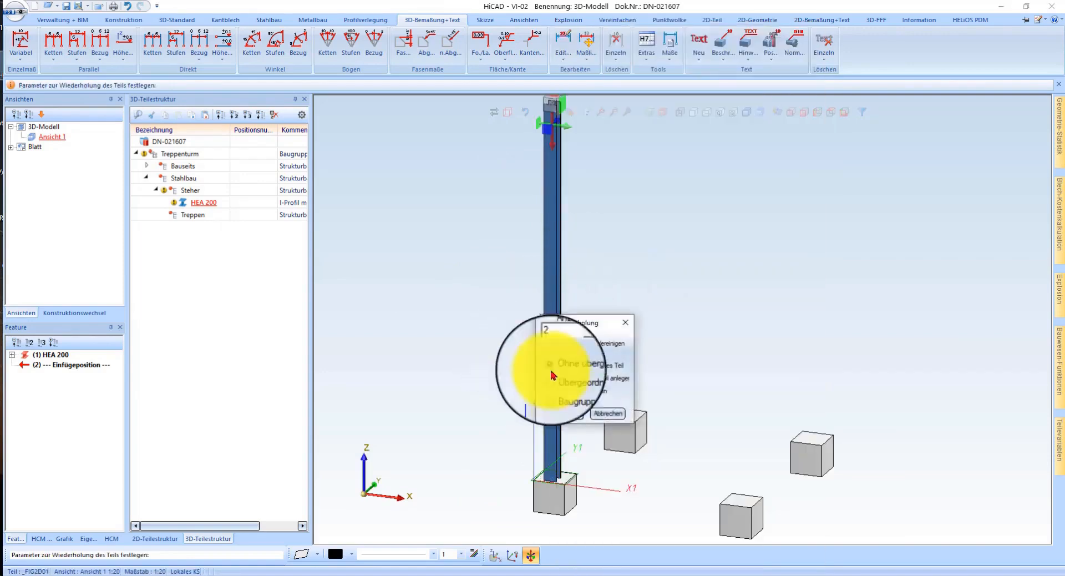
{"action": "left_click", "coordinate": [560, 410]}
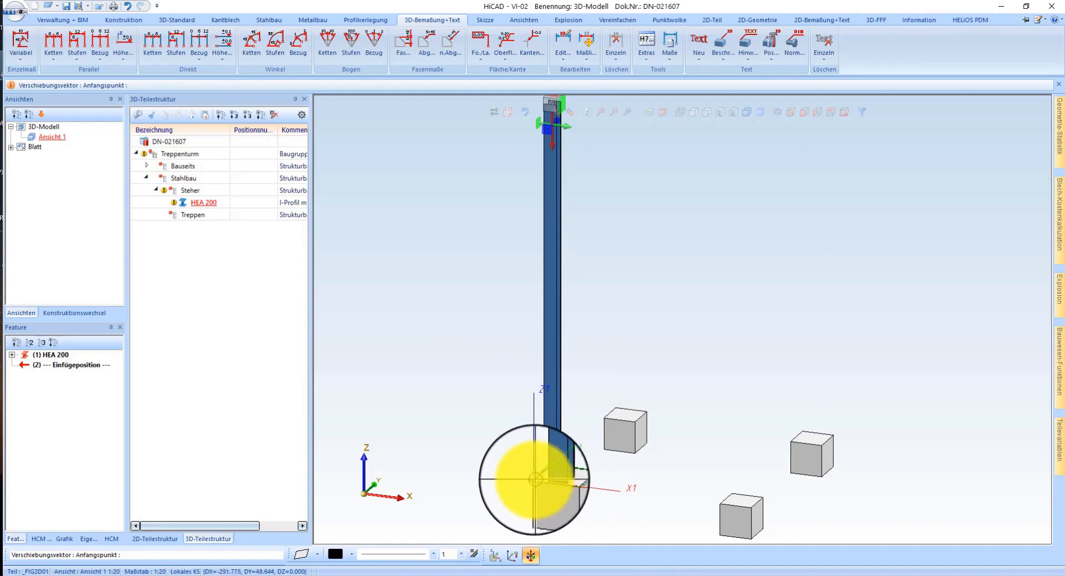
{"action": "key", "text": "space"}
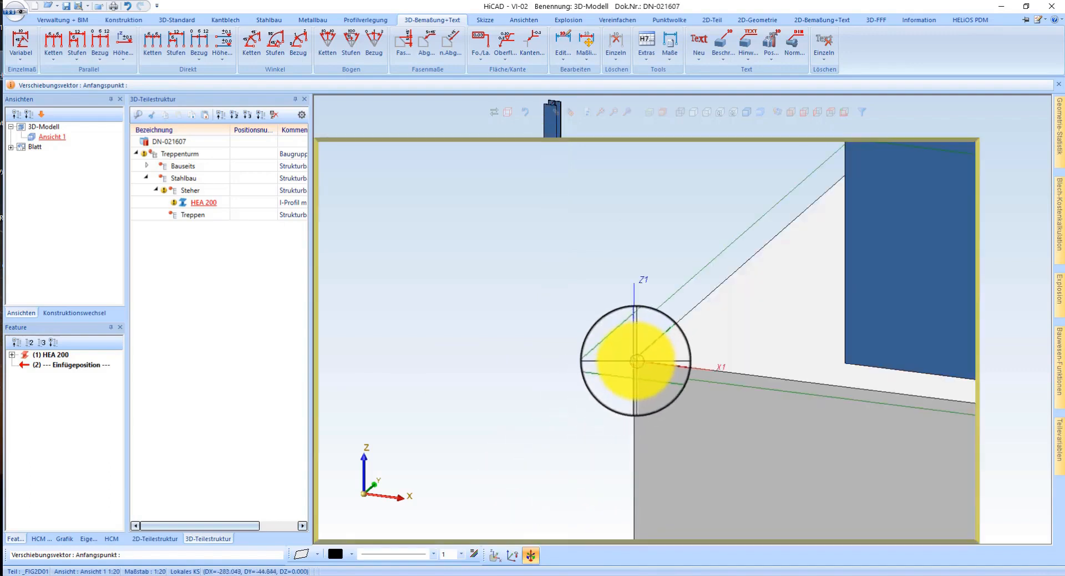
{"action": "left_click", "coordinate": [636, 367]}
{"action": "left_click", "coordinate": [721, 505]}
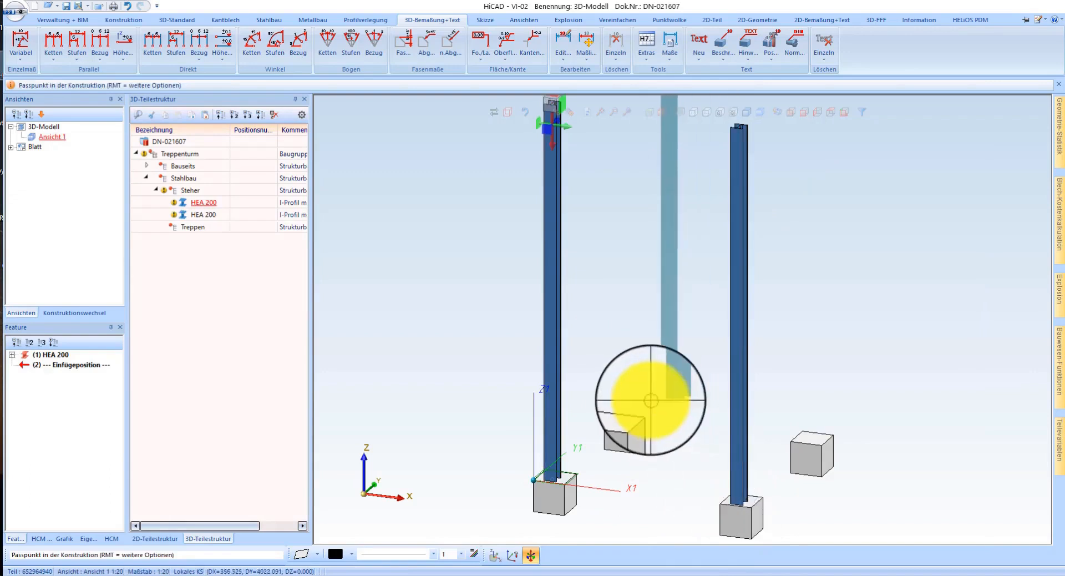
{"action": "left_click", "coordinate": [623, 422]}
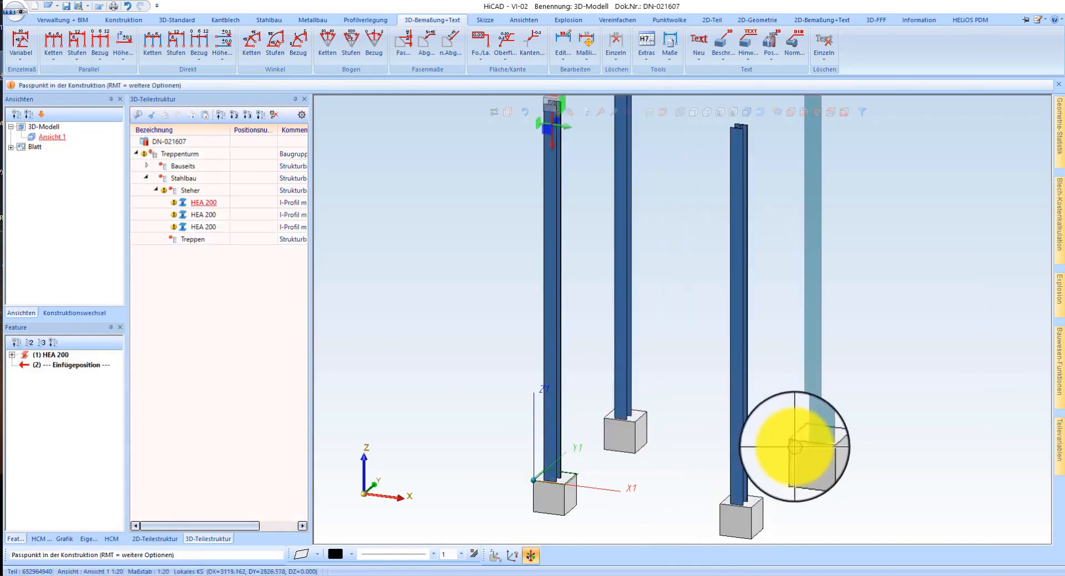
{"action": "left_click", "coordinate": [795, 444]}
{"action": "middle_click", "coordinate": [784, 370]}
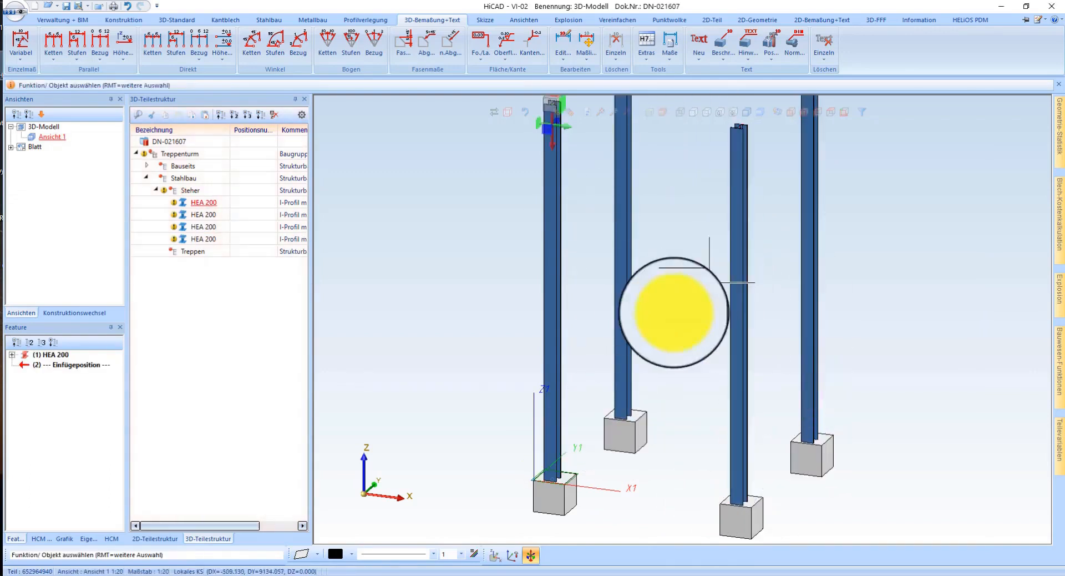
Shift the two rear HEA 200 posts by 260-50 mm so their outer flanges sit 50 mm inside the rear foundation edges.
{"action": "scroll", "coordinate": [677, 305], "scroll_direction": "down", "scroll_amount": 1}
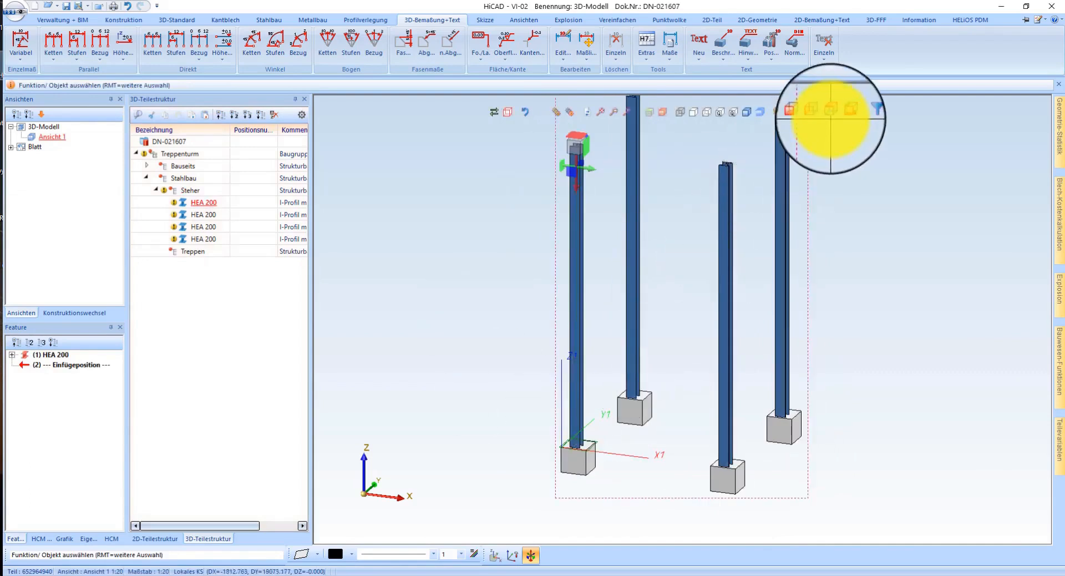
{"action": "left_click", "coordinate": [827, 114]}
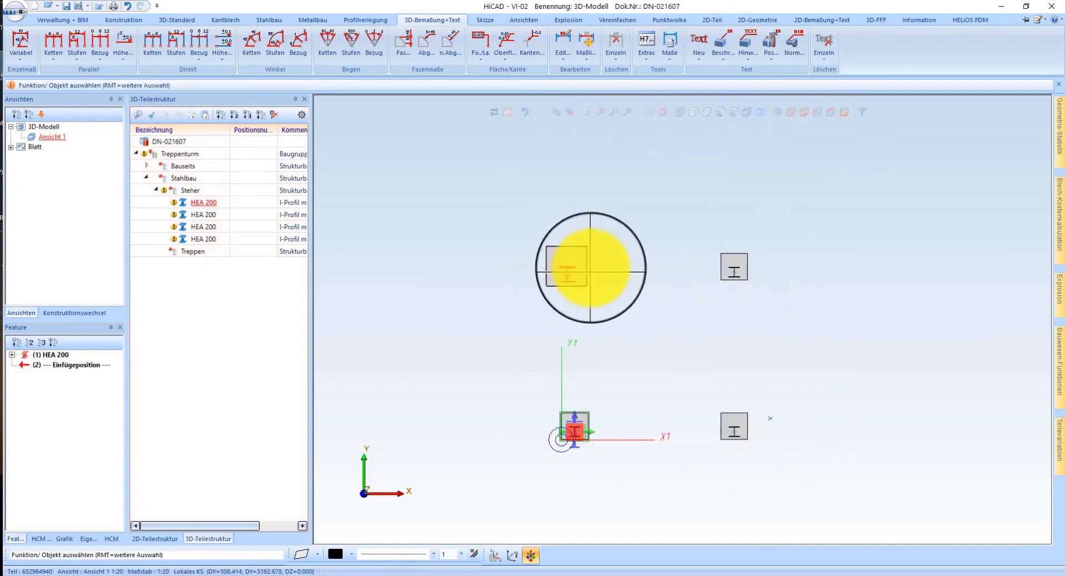
{"action": "scroll", "coordinate": [614, 205], "scroll_direction": "up", "scroll_amount": 1}
{"action": "scroll", "coordinate": [614, 205], "scroll_direction": "up", "scroll_amount": 1}
{"action": "left_click", "coordinate": [534, 335]}
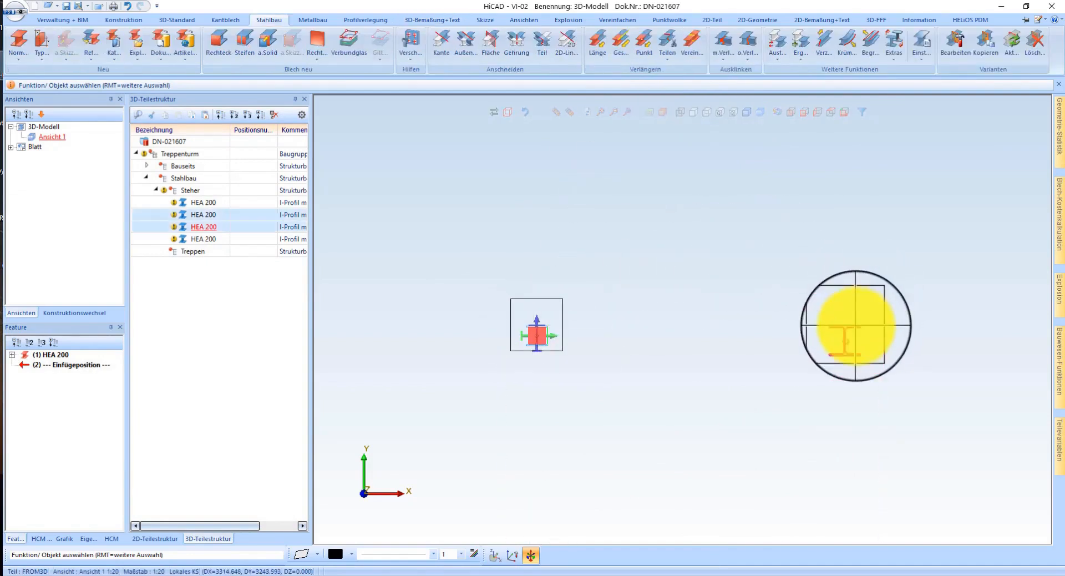
{"action": "left_click_drag", "start_coordinate": [855, 326], "coordinate": [846, 328]}
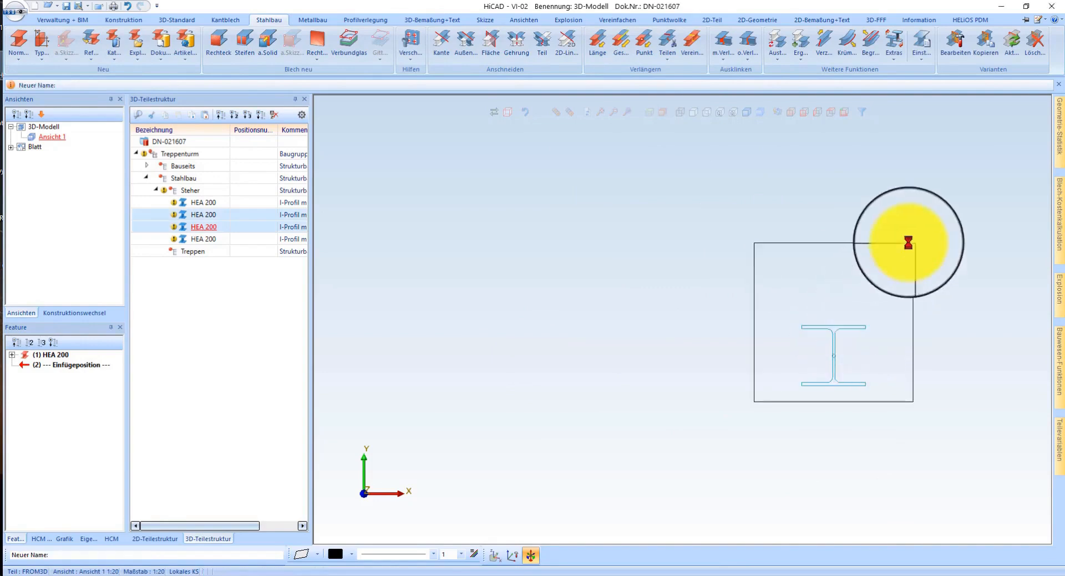
{"action": "right_click", "coordinate": [850, 339]}
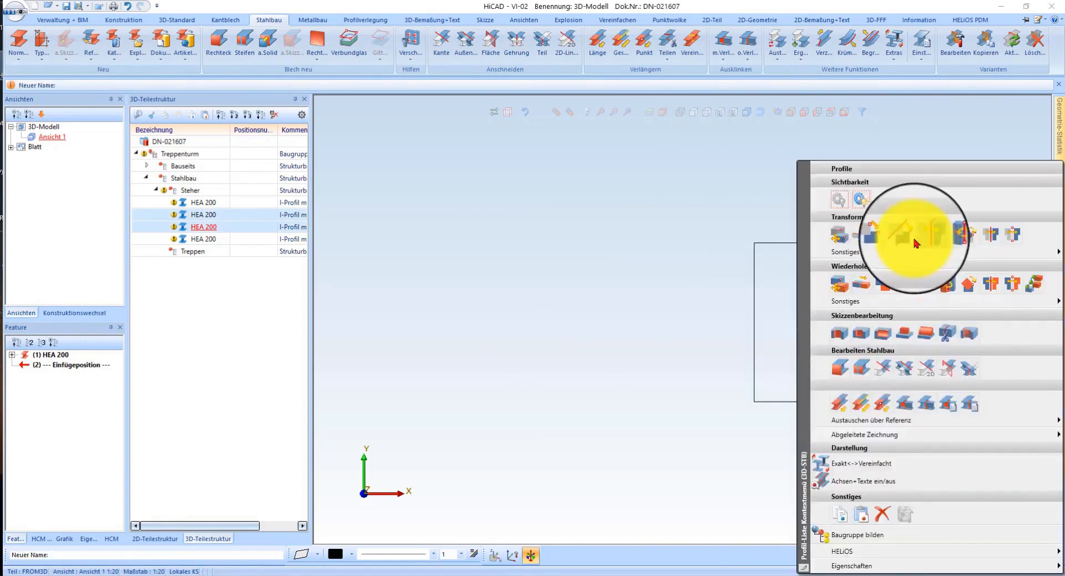
{"action": "left_click", "coordinate": [878, 287]}
{"action": "left_click", "coordinate": [933, 282]}
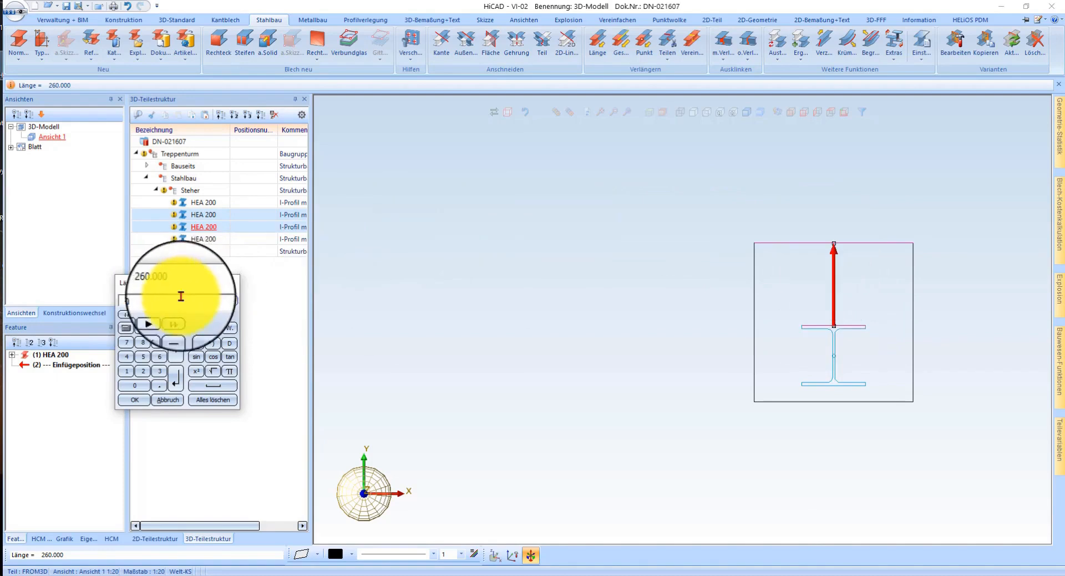
{"action": "type", "text": "0.000-50"}
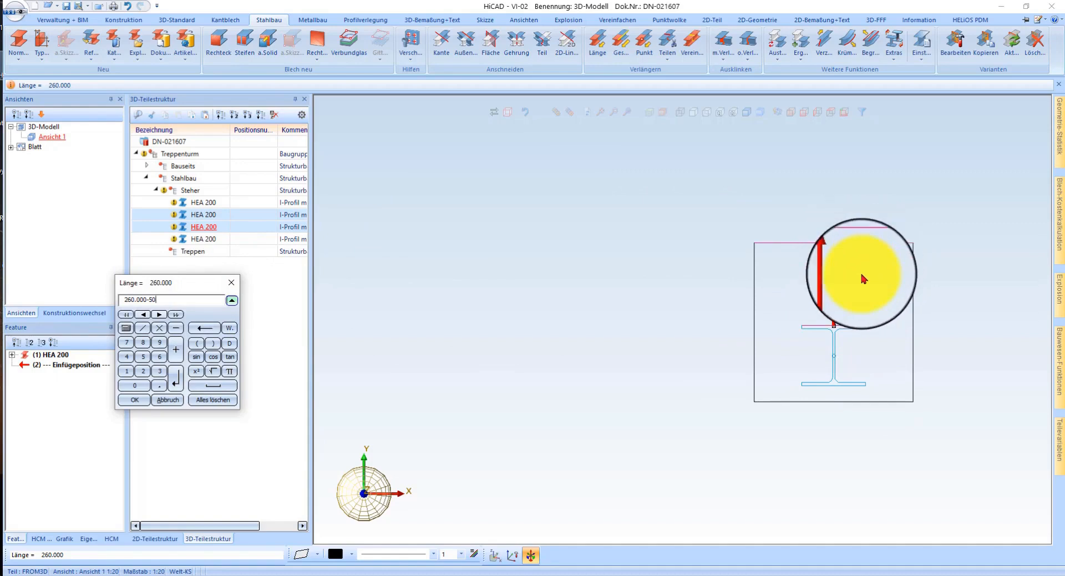
{"action": "left_click", "coordinate": [135, 400]}
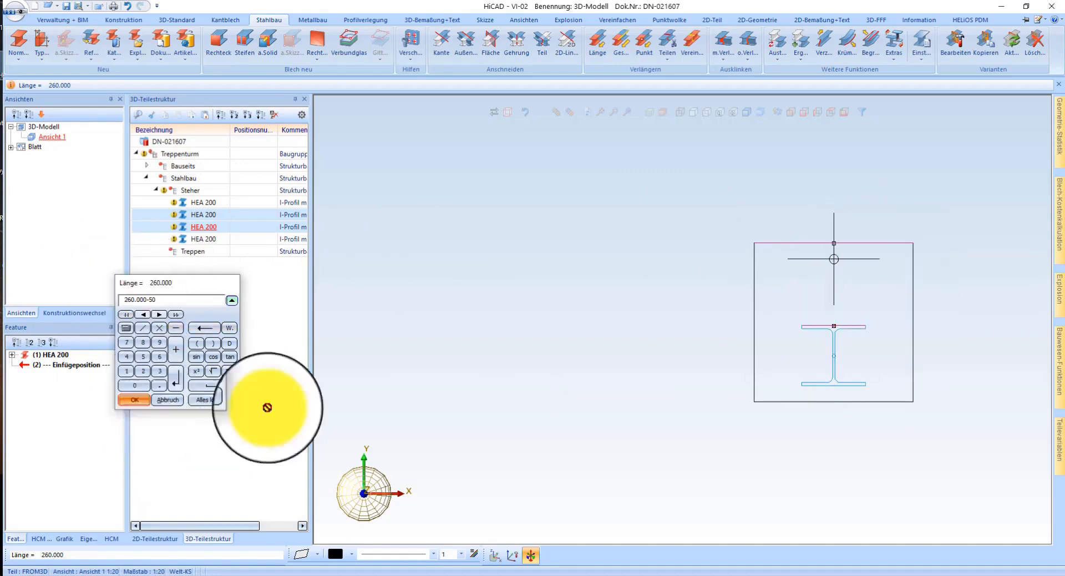
Examine the positions of all four posts on their foundations in the shaded 3D view from different sides.
{"action": "scroll", "coordinate": [692, 262], "scroll_direction": "down", "scroll_amount": 3}
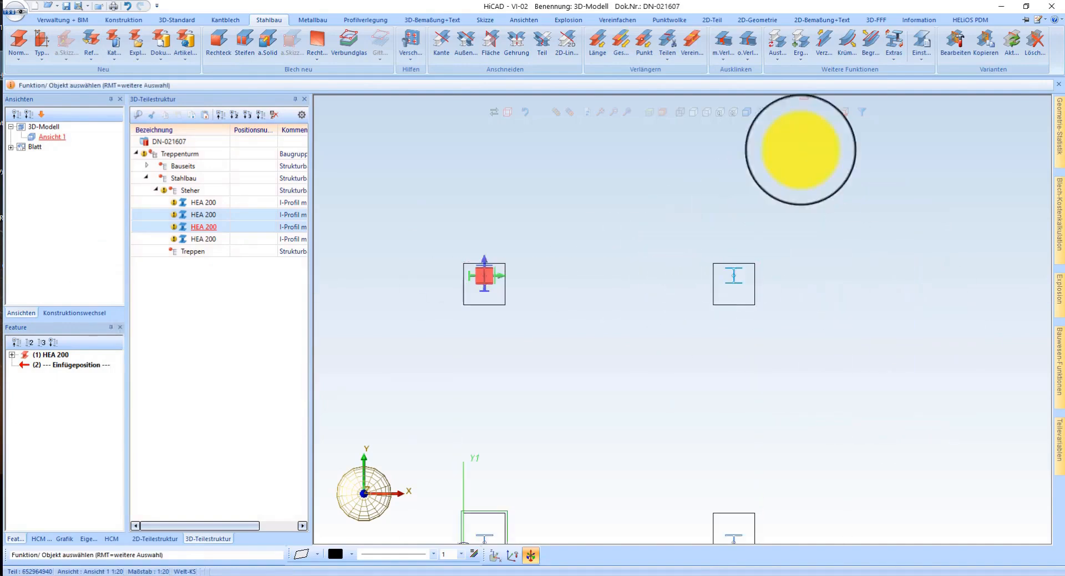
{"action": "left_click", "coordinate": [790, 115]}
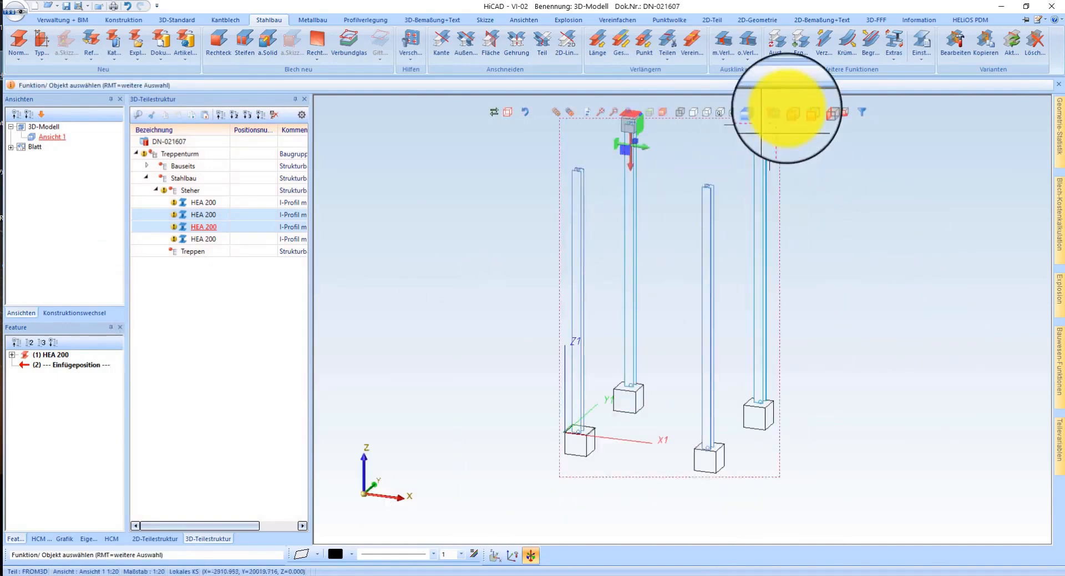
{"action": "scroll", "coordinate": [556, 452], "scroll_direction": "up", "scroll_amount": 5}
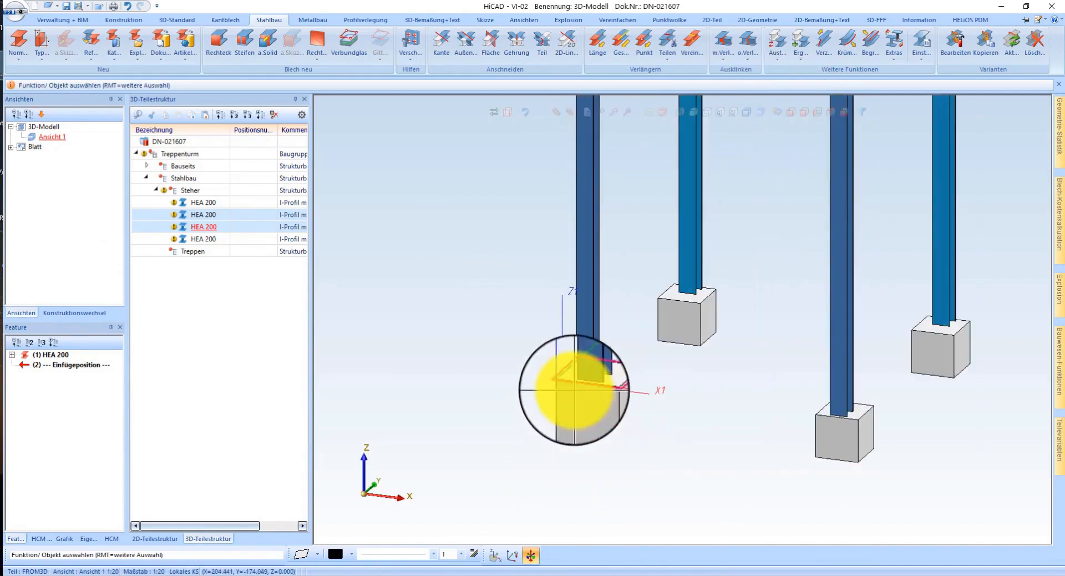
{"action": "middle_click_drag", "start_coordinate": [646, 389], "coordinate": [651, 421]}
{"action": "left_click", "coordinate": [749, 402]}
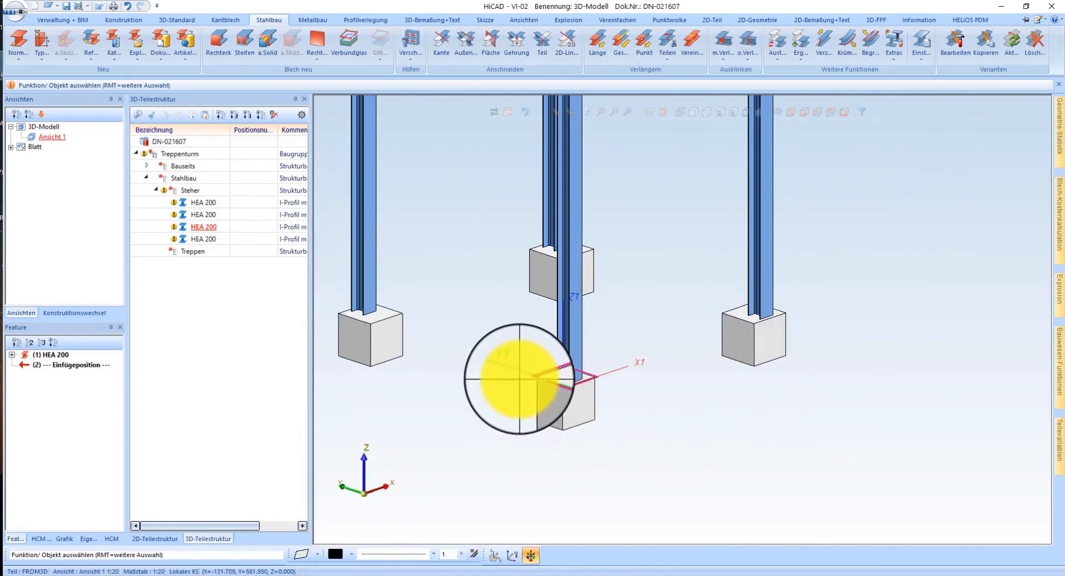
{"action": "scroll", "coordinate": [551, 408], "scroll_direction": "up", "scroll_amount": 3}
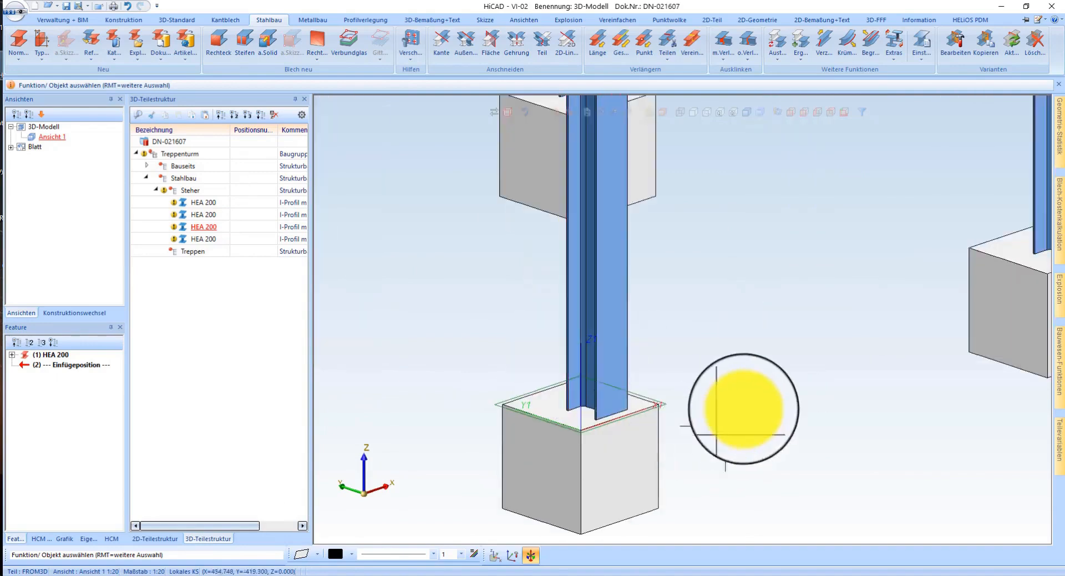
{"action": "scroll", "coordinate": [741, 408], "scroll_direction": "down", "scroll_amount": 4}
{"action": "scroll", "coordinate": [482, 523], "scroll_direction": "down", "scroll_amount": 3}
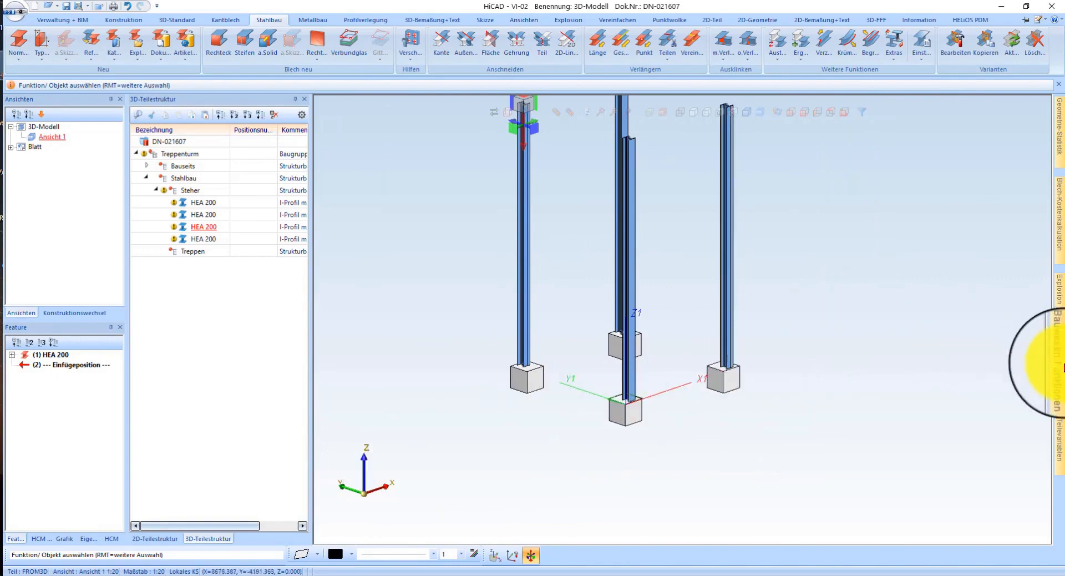
Start the steel stair configurator (Treppenkonfigurator) without using a stair-opening sketch.
{"action": "mouse_move", "coordinate": [1057, 358]}
{"action": "left_click", "coordinate": [832, 128]}
{"action": "scroll", "coordinate": [864, 399], "scroll_direction": "down", "scroll_amount": 5}
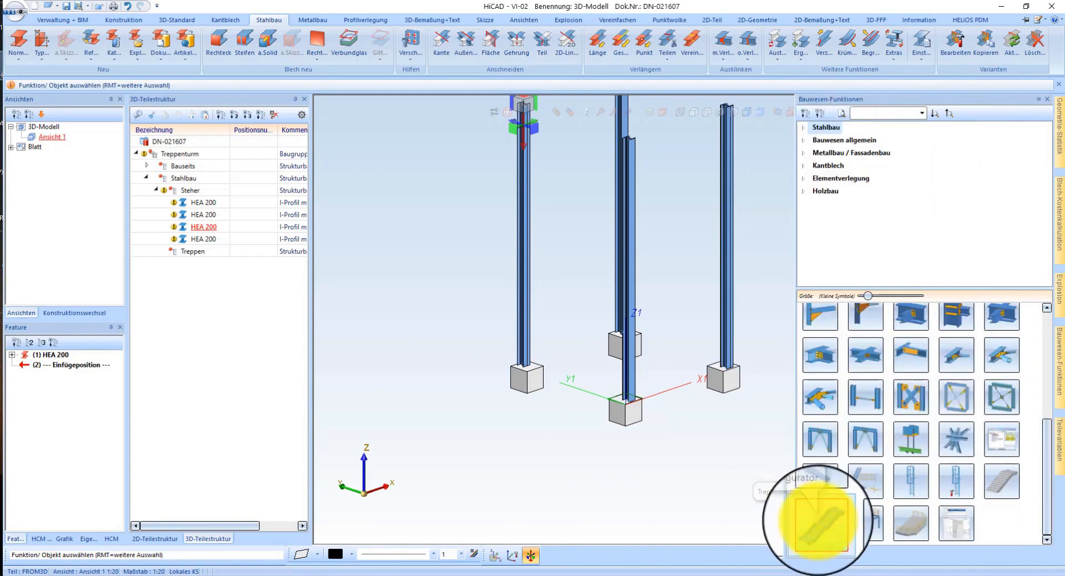
{"action": "left_click", "coordinate": [820, 521]}
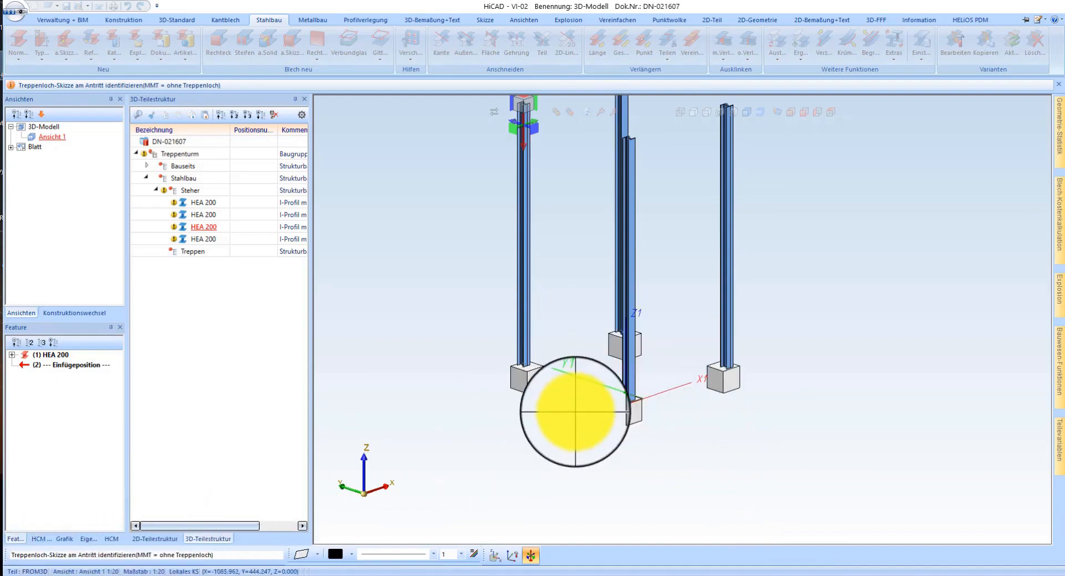
{"action": "middle_click", "coordinate": [558, 387]}
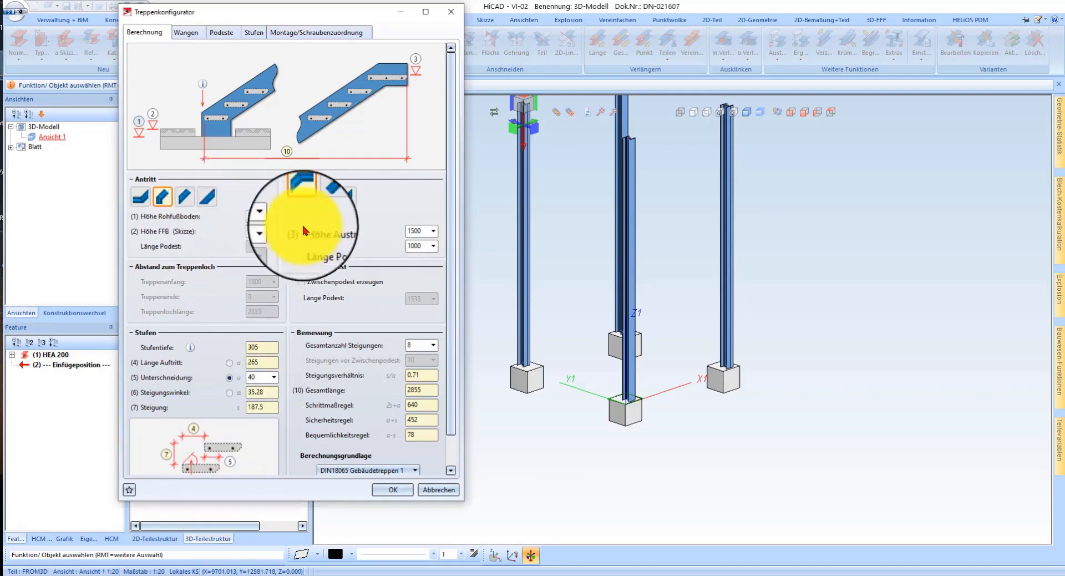
Set the stair's raw floor height to -50, its exit height (Austritt FFB) to 1600 and the total number of risers to 9.
{"action": "double_click", "coordinate": [261, 213]}
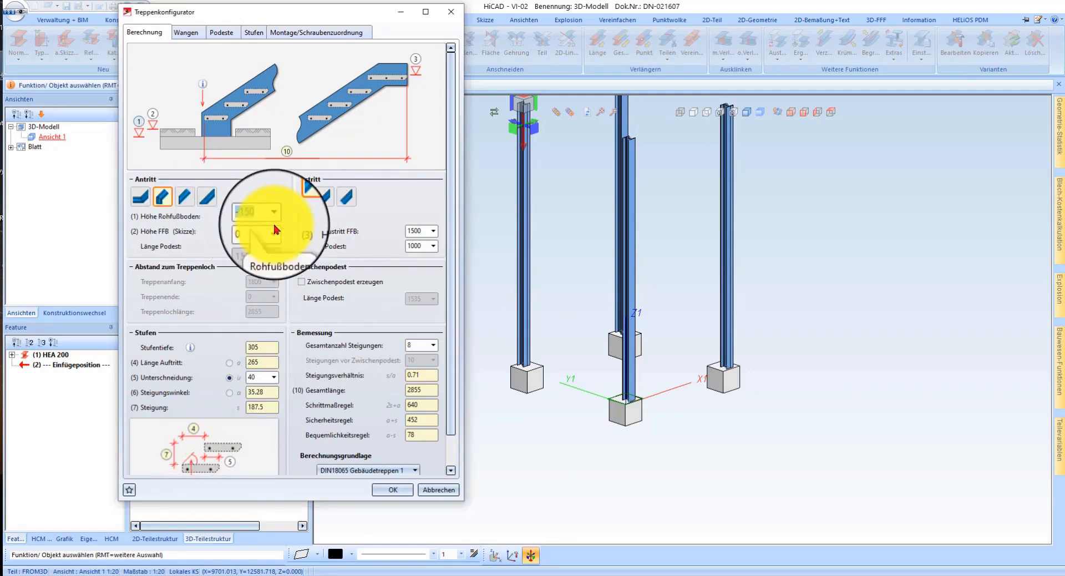
{"action": "type", "text": "-50"}
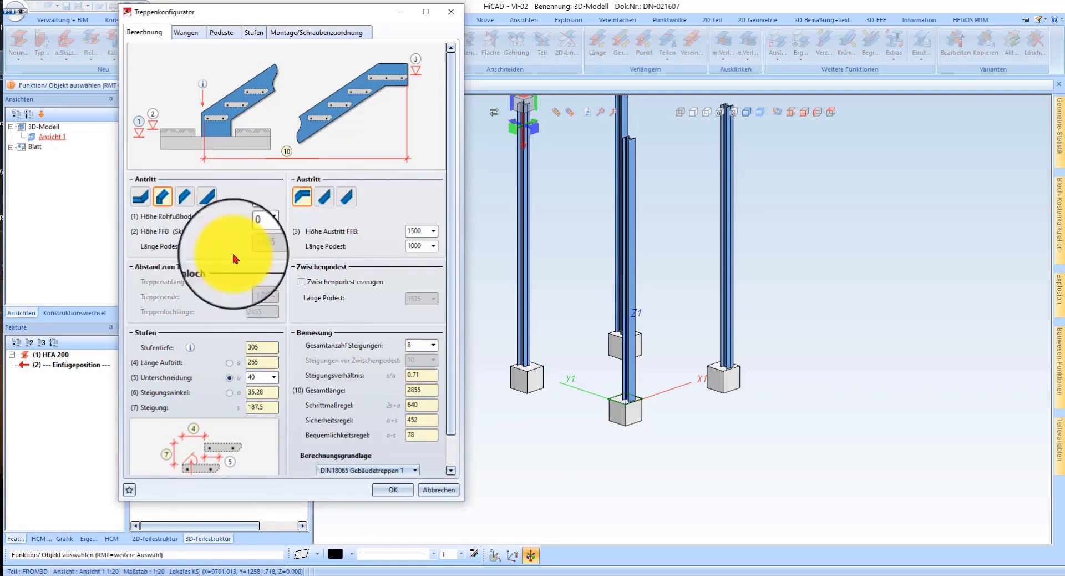
{"action": "left_click", "coordinate": [417, 231]}
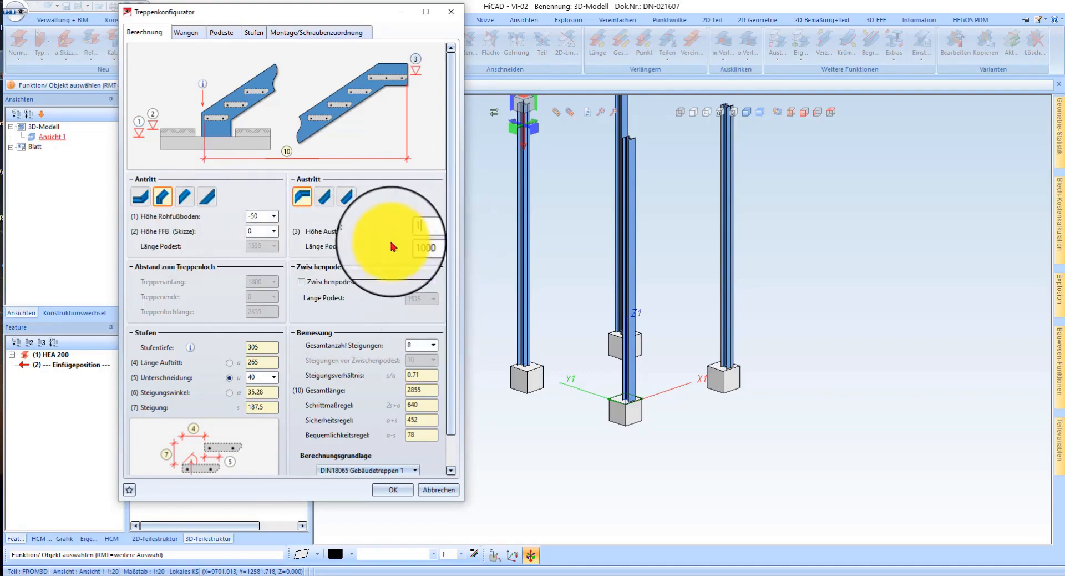
{"action": "type", "text": "1600"}
{"action": "left_click", "coordinate": [422, 345]}
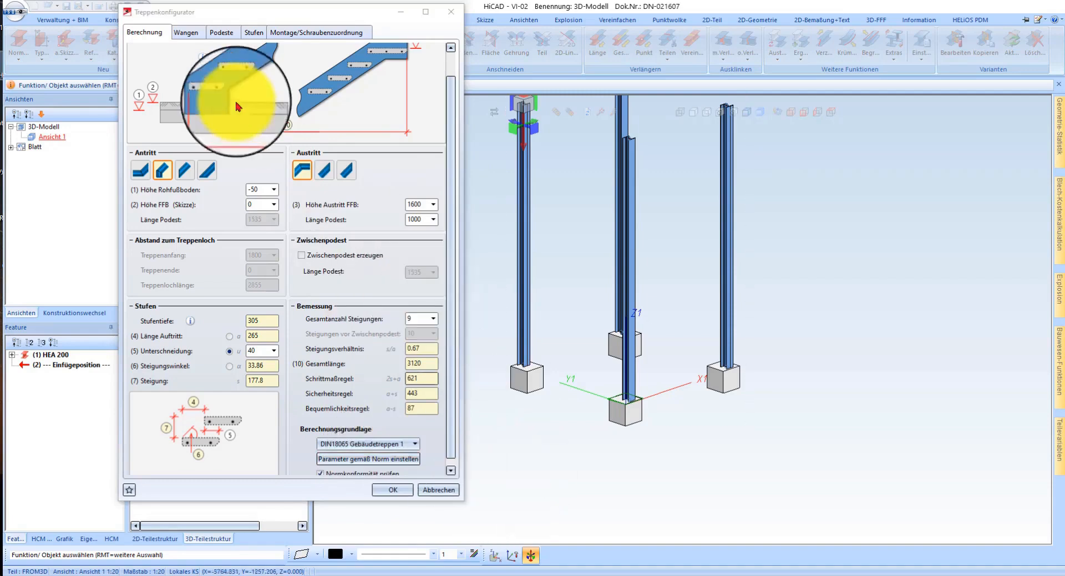
Try the Wange aus Kantblech U stringer variant with upper and lower widths of 0, and return to Wange aus Standardprofil.
{"action": "left_click", "coordinate": [185, 35]}
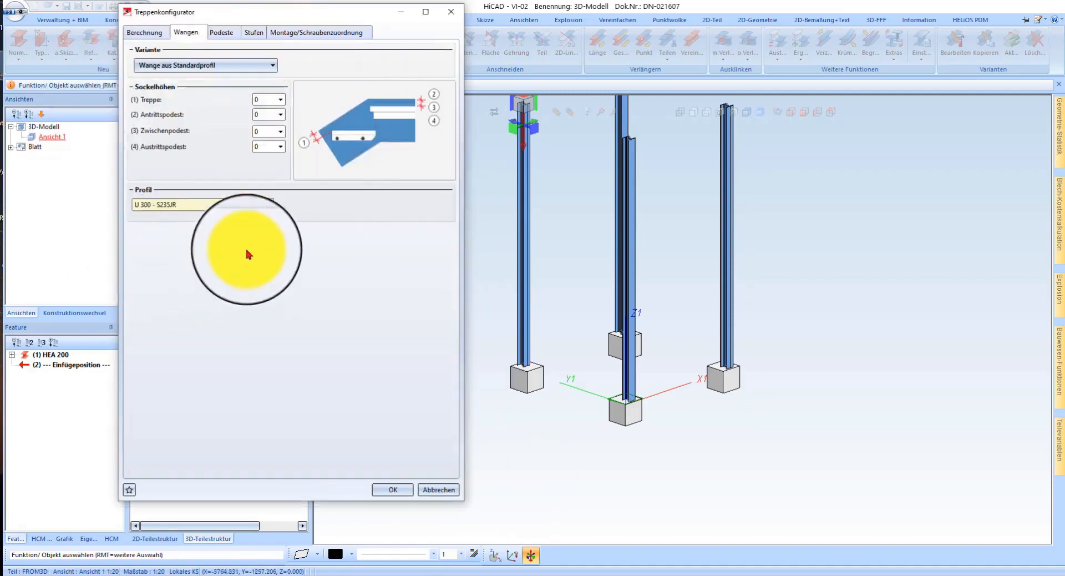
{"action": "left_click", "coordinate": [214, 65]}
{"action": "left_click", "coordinate": [224, 100]}
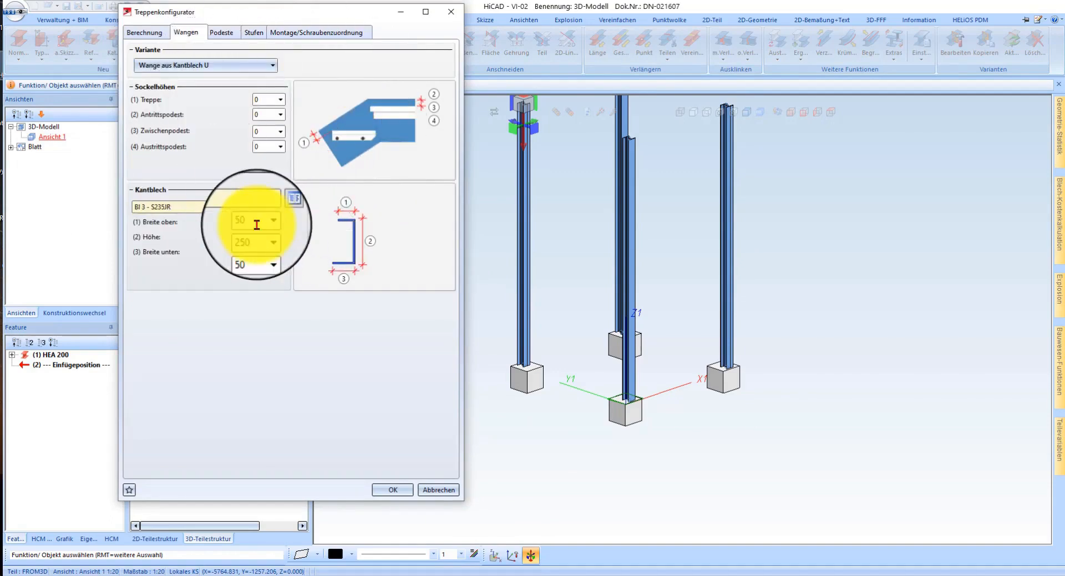
{"action": "type", "text": "0"}
{"action": "double_click", "coordinate": [246, 251]}
{"action": "type", "text": "0"}
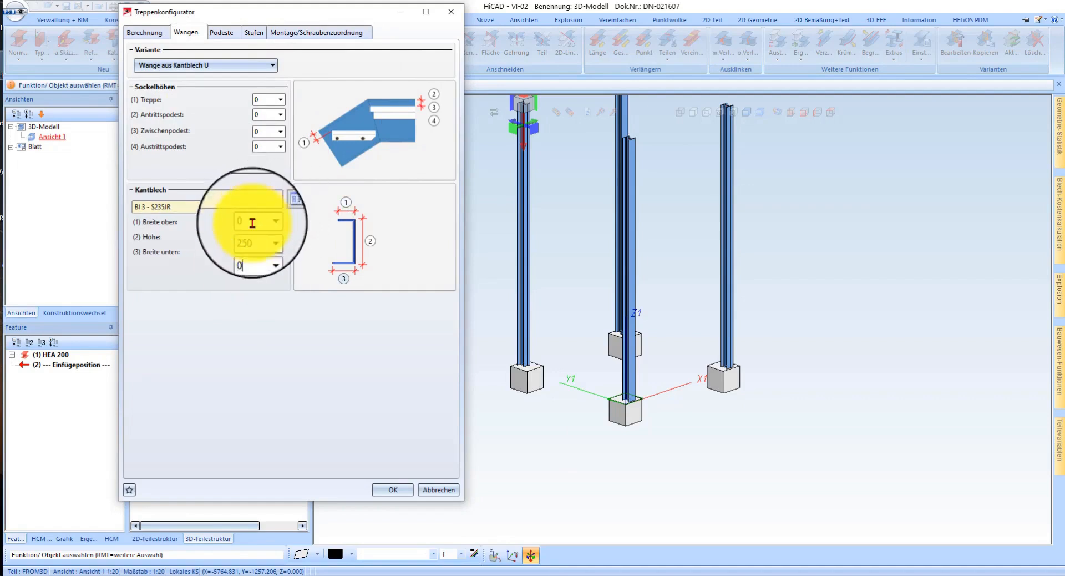
{"action": "left_click", "coordinate": [251, 224]}
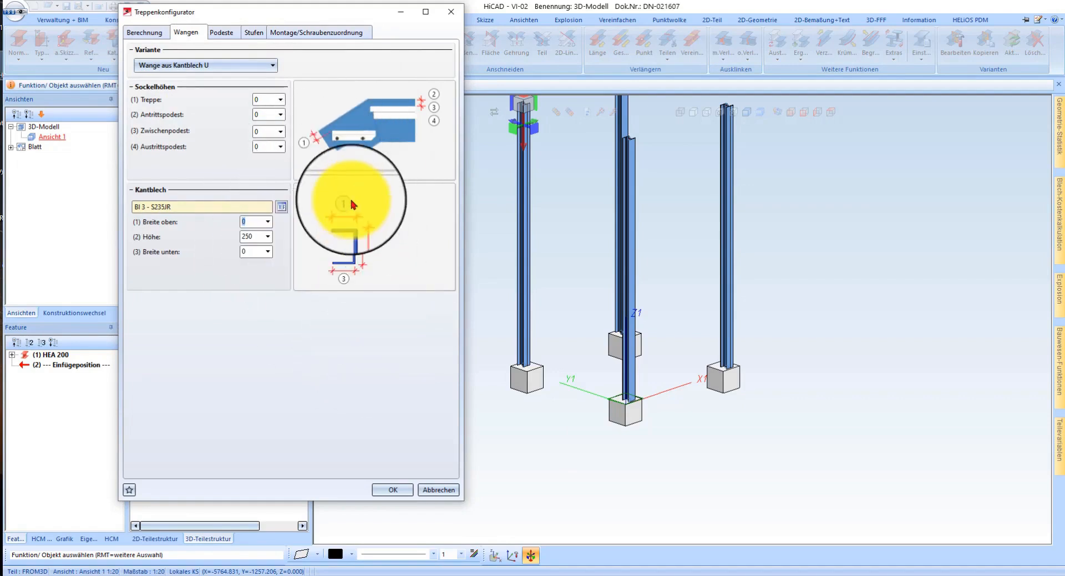
{"action": "left_click", "coordinate": [215, 67]}
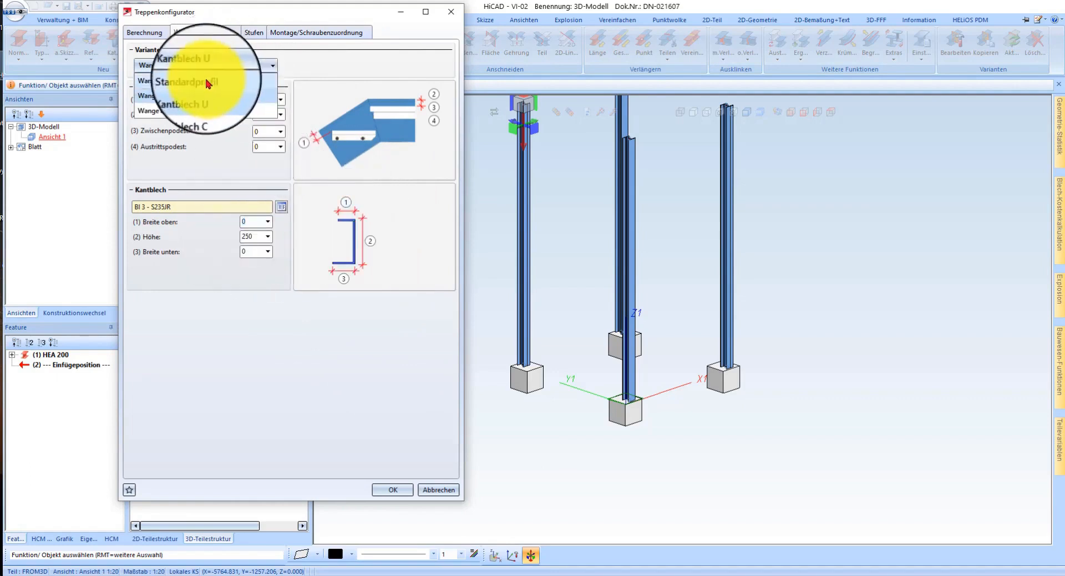
{"action": "left_click", "coordinate": [206, 83]}
Try the Anschluss erzeugen option for the landing's support profile and switch it off again.
{"action": "left_click", "coordinate": [217, 32]}
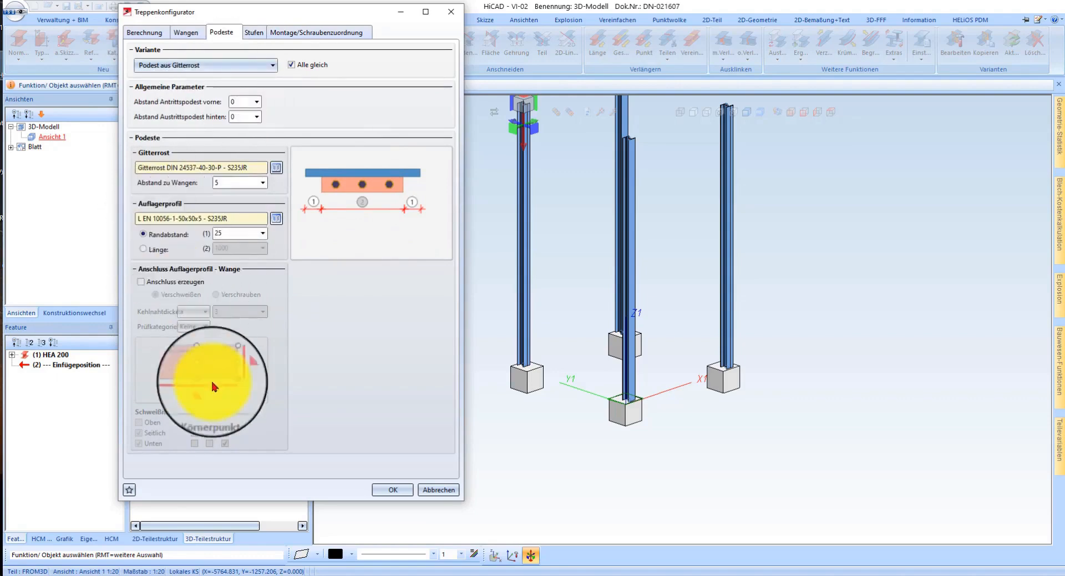
{"action": "left_click", "coordinate": [164, 281]}
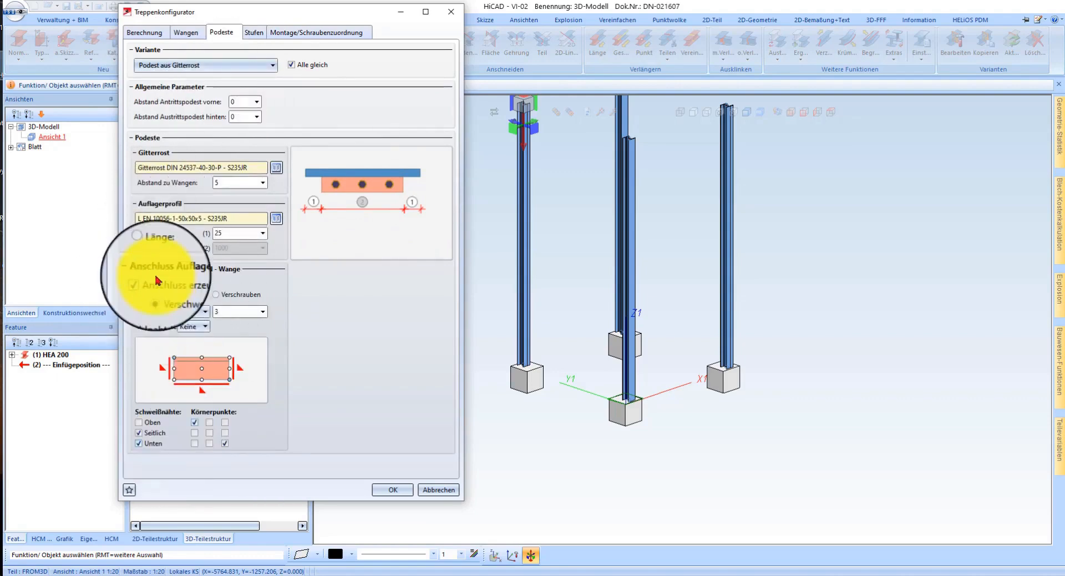
{"action": "left_click", "coordinate": [142, 282]}
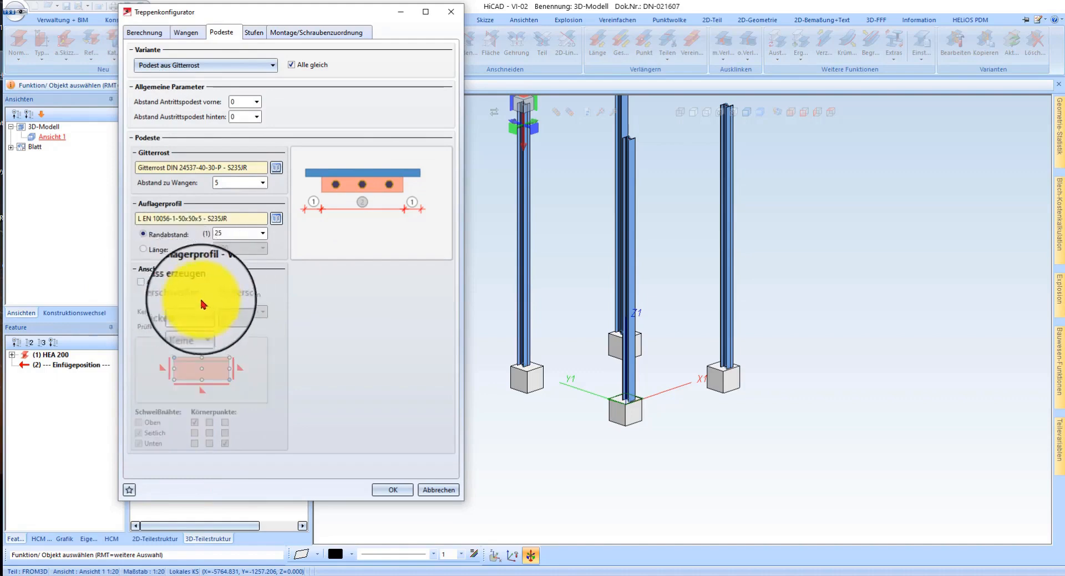
Choose the DIN_24531 grating tread P40-30-1200x305 for the stair's steps.
{"action": "left_click", "coordinate": [257, 36]}
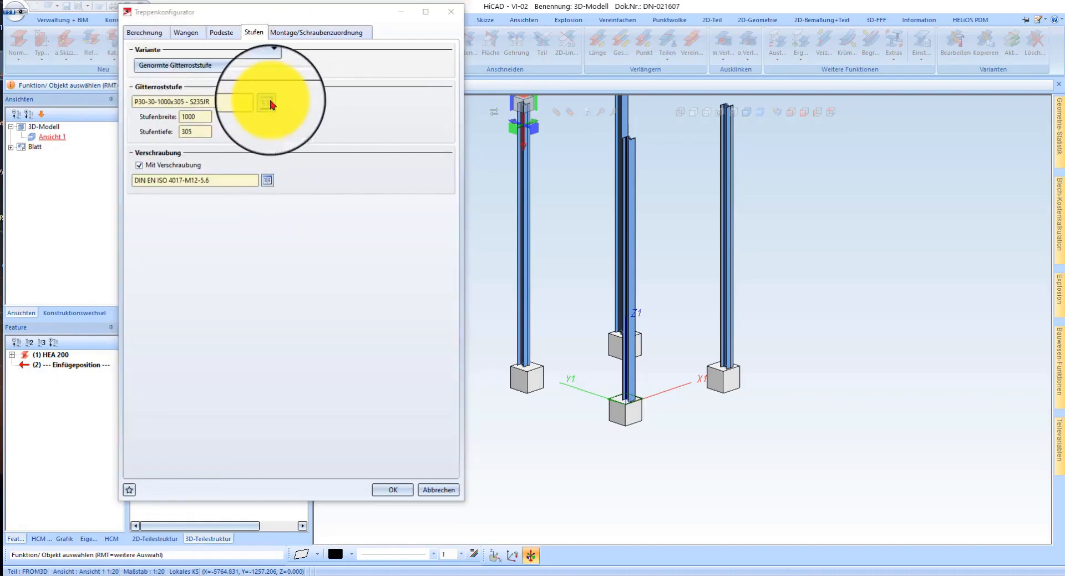
{"action": "left_click", "coordinate": [269, 103]}
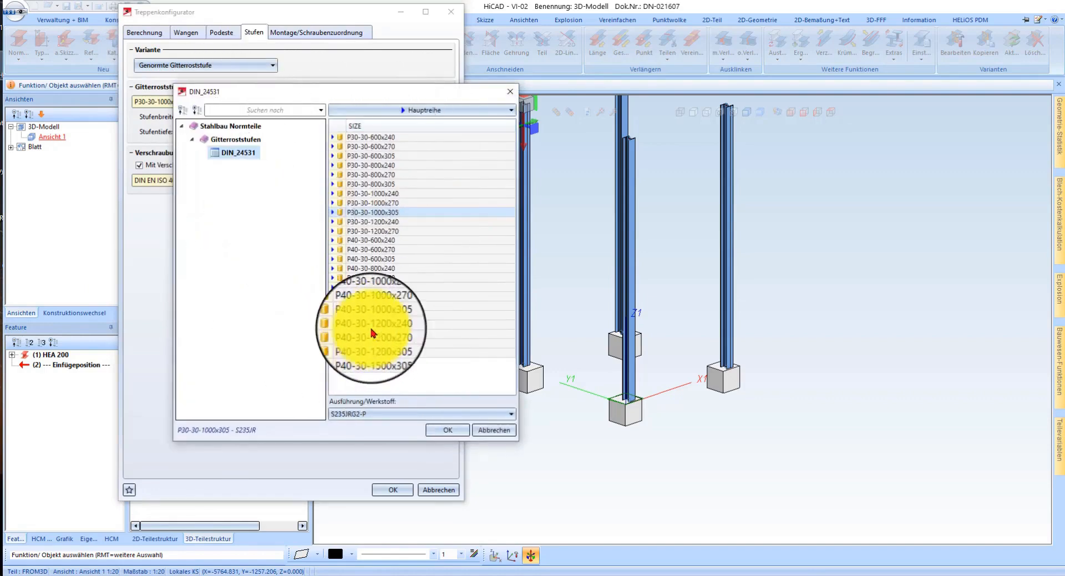
{"action": "left_click", "coordinate": [373, 343]}
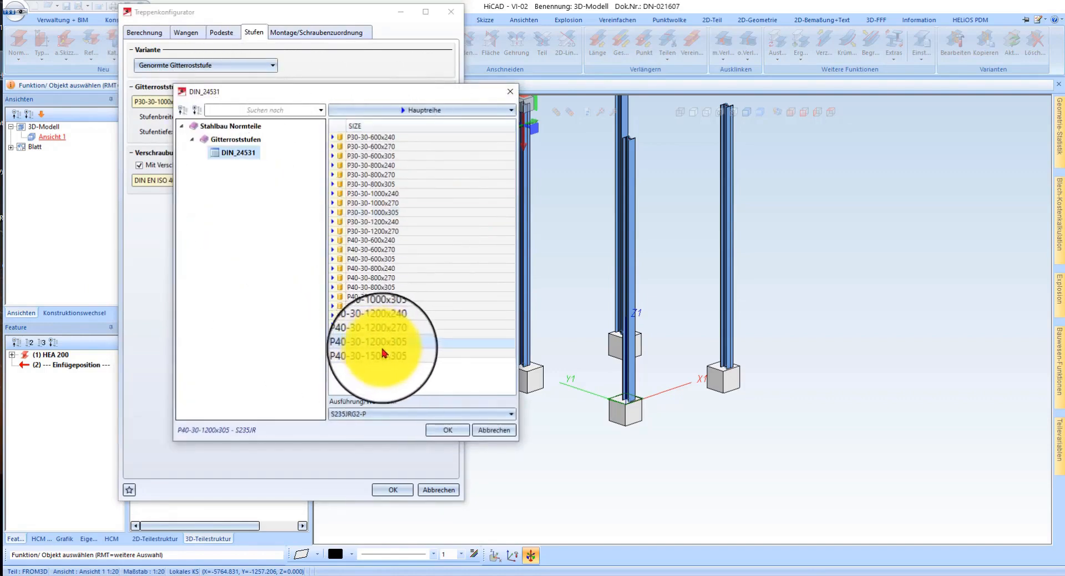
{"action": "left_click", "coordinate": [447, 429]}
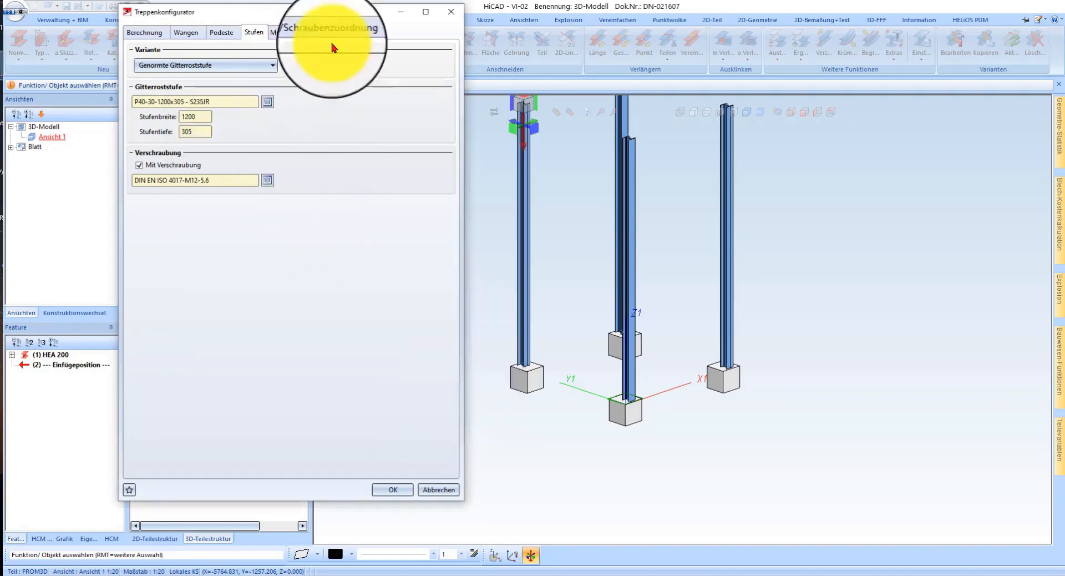
Generate the configured stair and place the lower outer corner of its stringer on the inner corner of the foundation at the origin.
{"action": "left_click", "coordinate": [393, 491]}
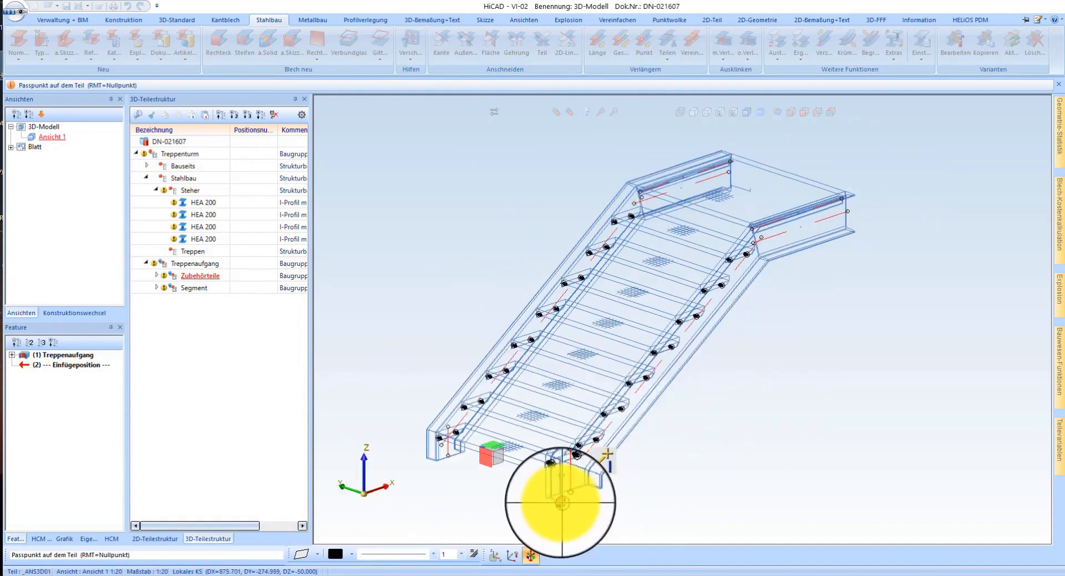
{"action": "left_click", "coordinate": [563, 460]}
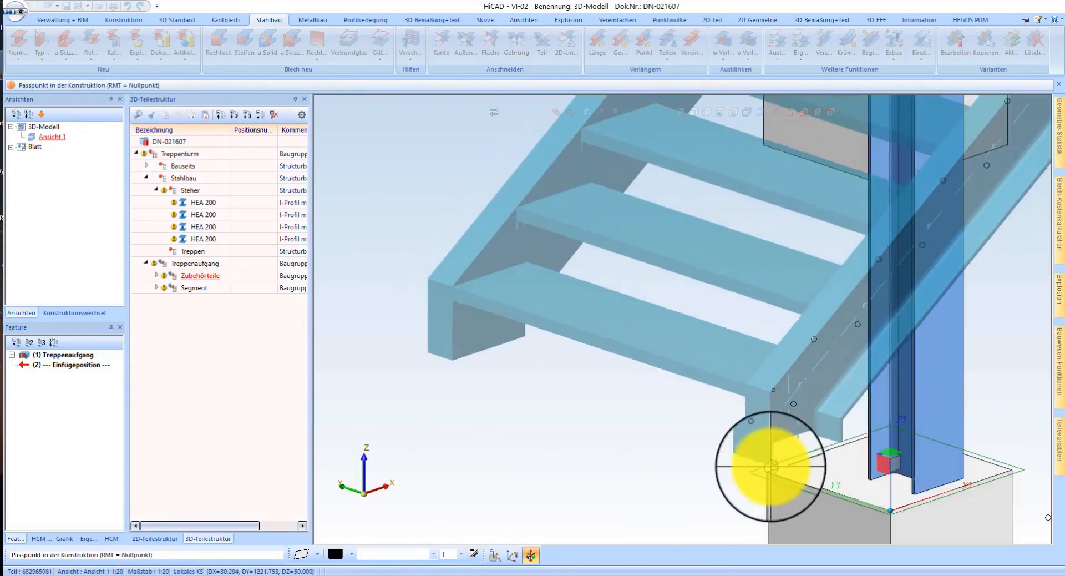
{"action": "left_click", "coordinate": [779, 471]}
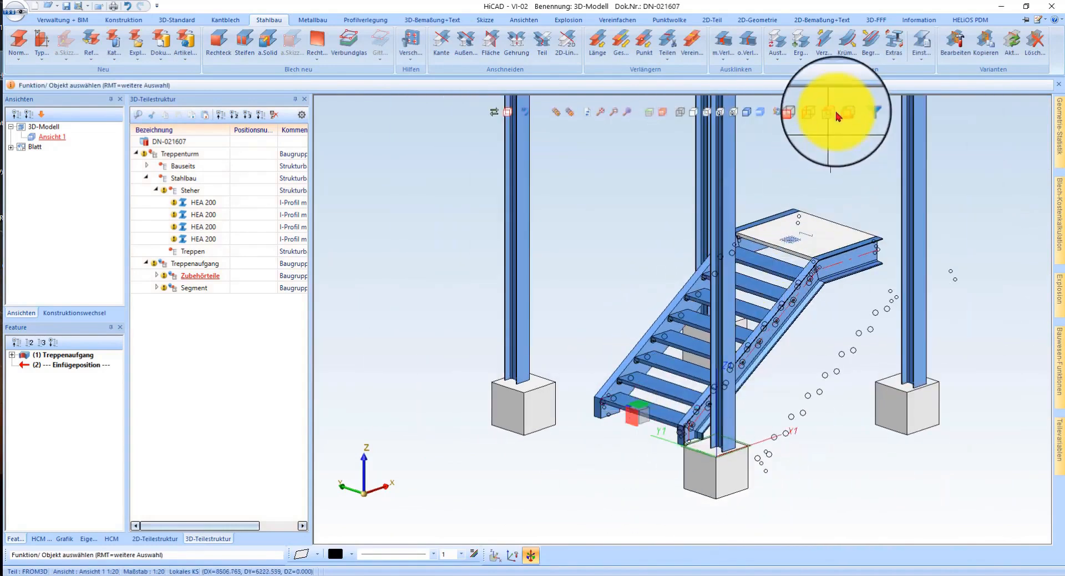
Display the stair tower from above, showing the landing and the foundations alongside the stair.
{"action": "scroll", "coordinate": [607, 276], "scroll_direction": "down", "scroll_amount": 3}
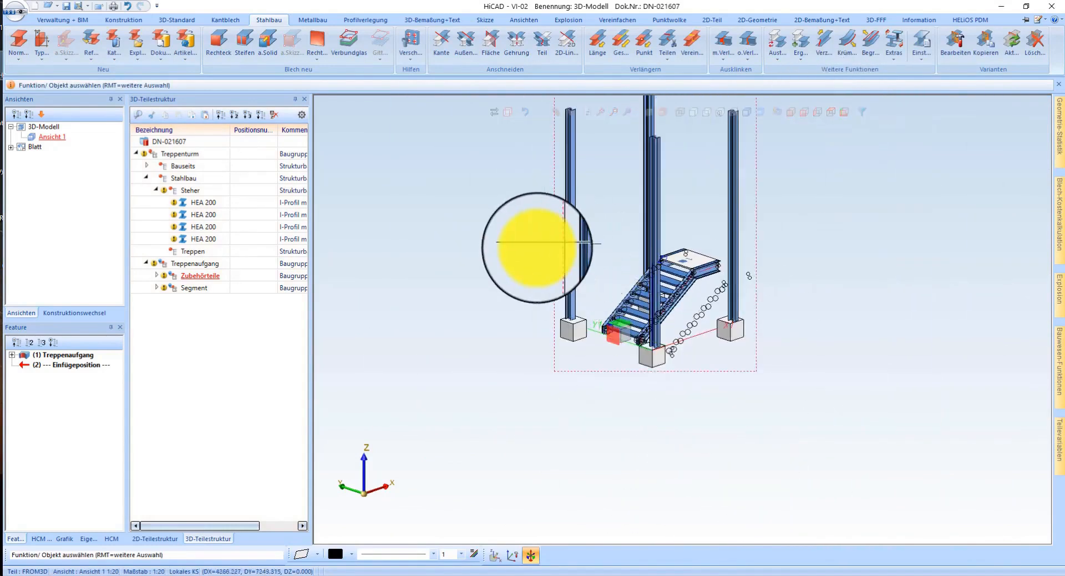
{"action": "right_click", "coordinate": [536, 247]}
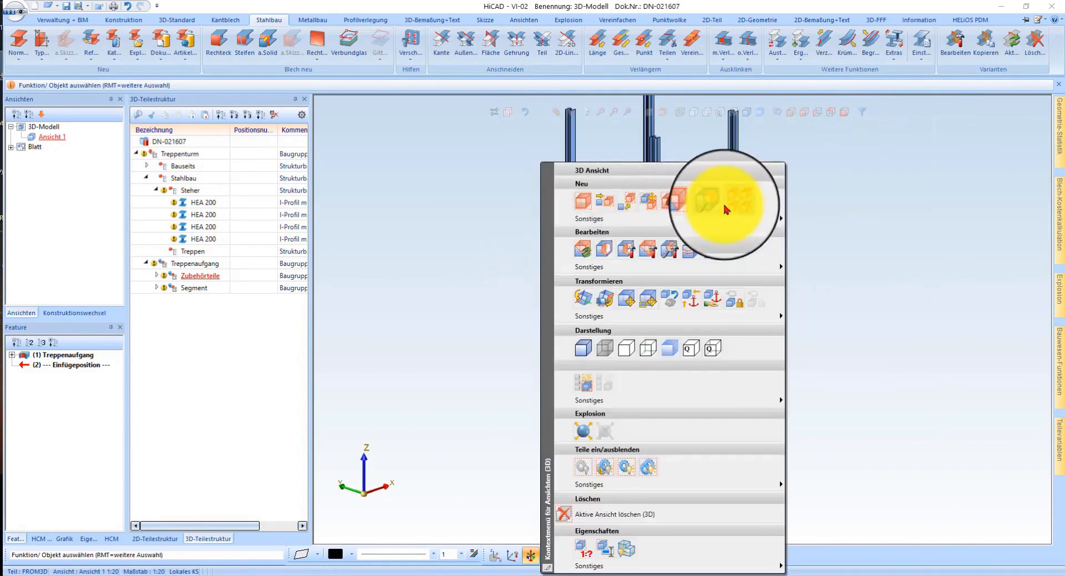
{"action": "left_click", "coordinate": [822, 163]}
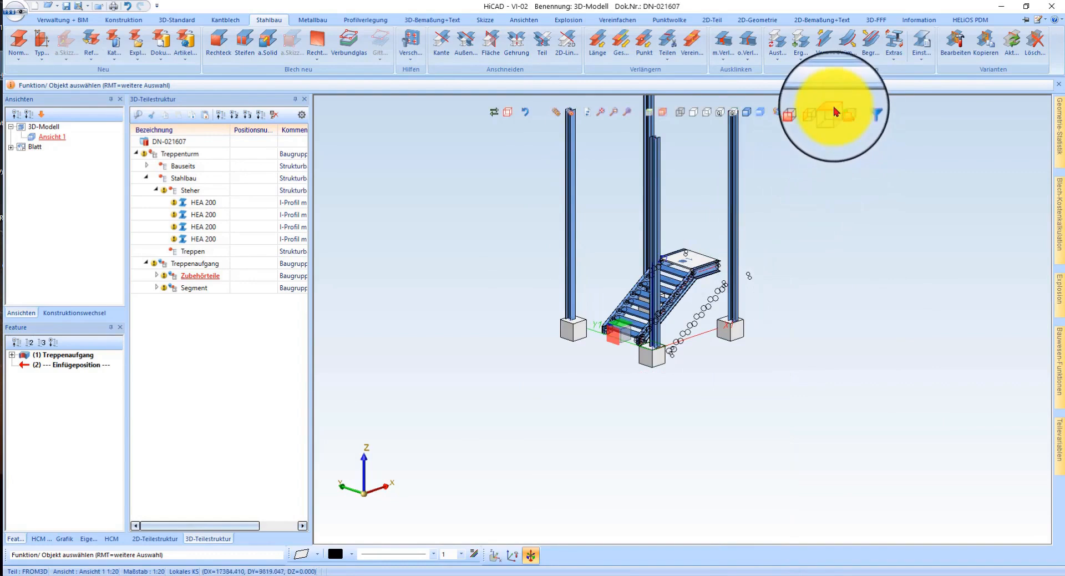
{"action": "left_click", "coordinate": [834, 111]}
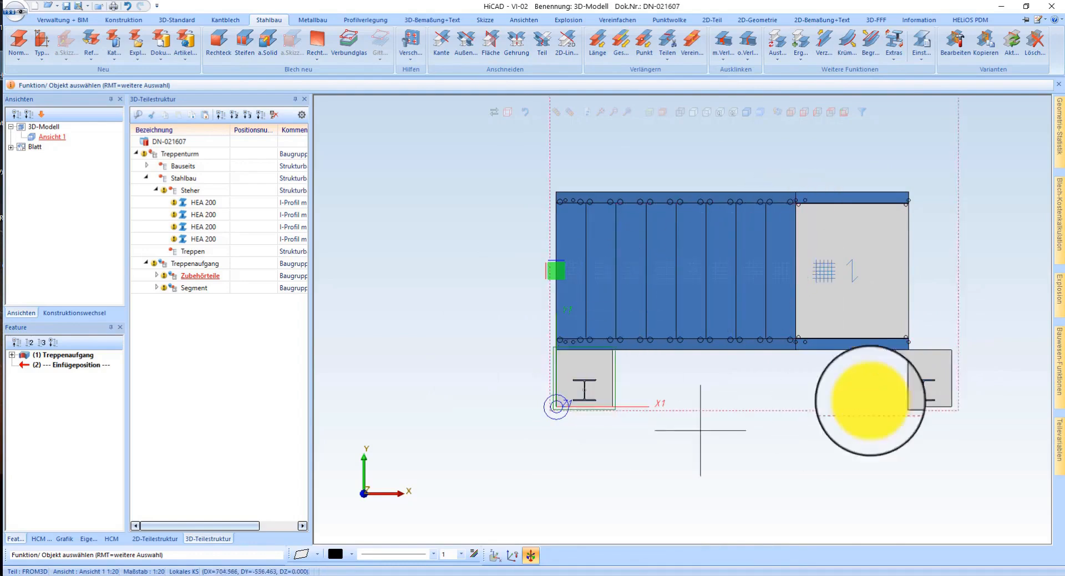
{"action": "scroll", "coordinate": [986, 387], "scroll_direction": "up", "scroll_amount": 2}
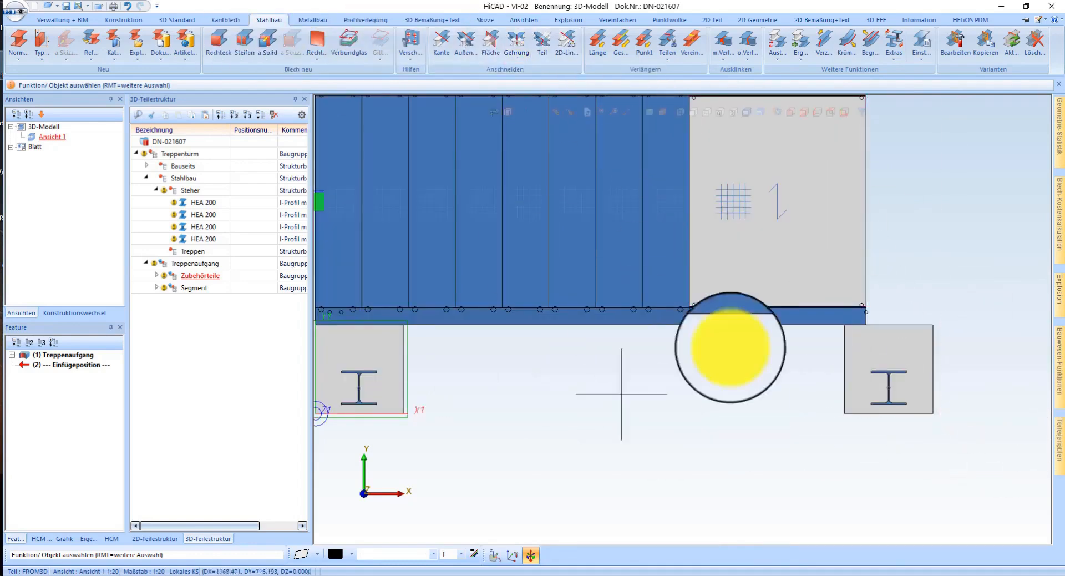
Dimension the axis-parallel distance from the start of the landing to the outer flange end of the post beside it.
{"action": "left_click", "coordinate": [428, 20]}
{"action": "left_click", "coordinate": [20, 38]}
{"action": "scroll", "coordinate": [938, 361], "scroll_direction": "up", "scroll_amount": 4}
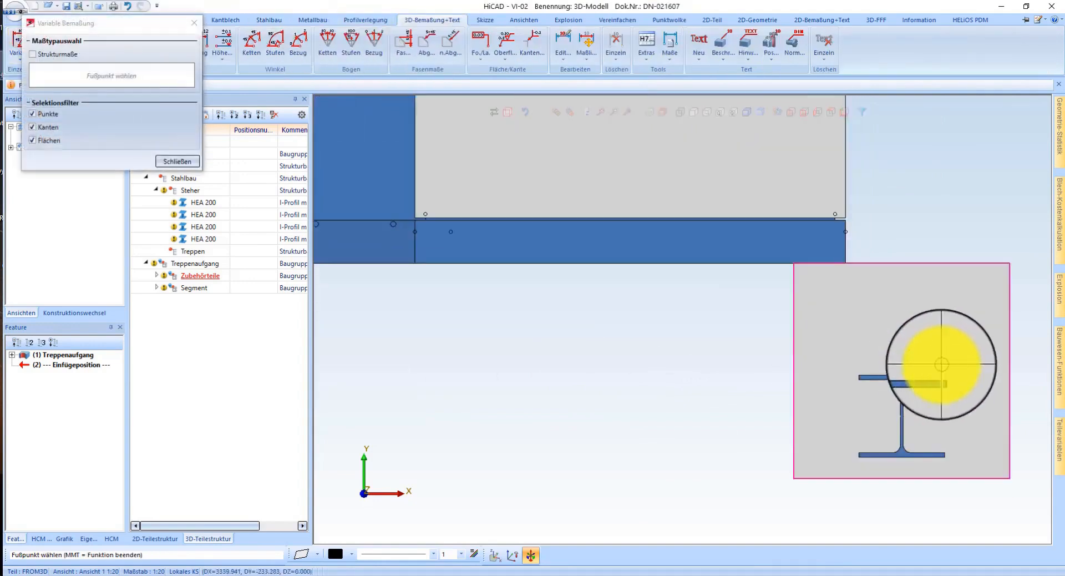
{"action": "left_click", "coordinate": [949, 386]}
{"action": "scroll", "coordinate": [1007, 366], "scroll_direction": "down", "scroll_amount": 4}
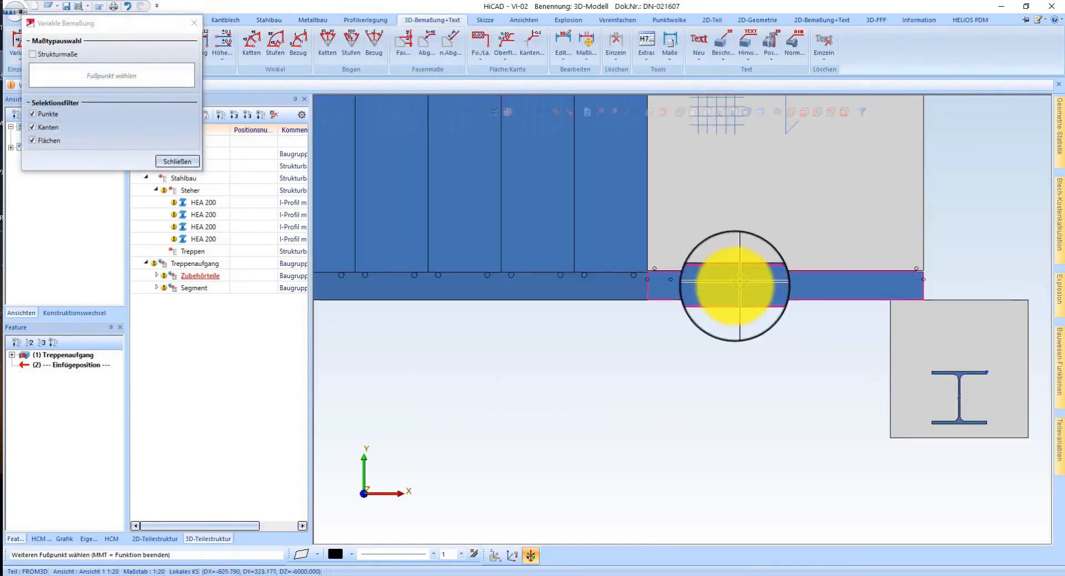
{"action": "scroll", "coordinate": [702, 290], "scroll_direction": "up", "scroll_amount": 3}
{"action": "left_click", "coordinate": [590, 252]}
{"action": "scroll", "coordinate": [590, 252], "scroll_direction": "down", "scroll_amount": 2}
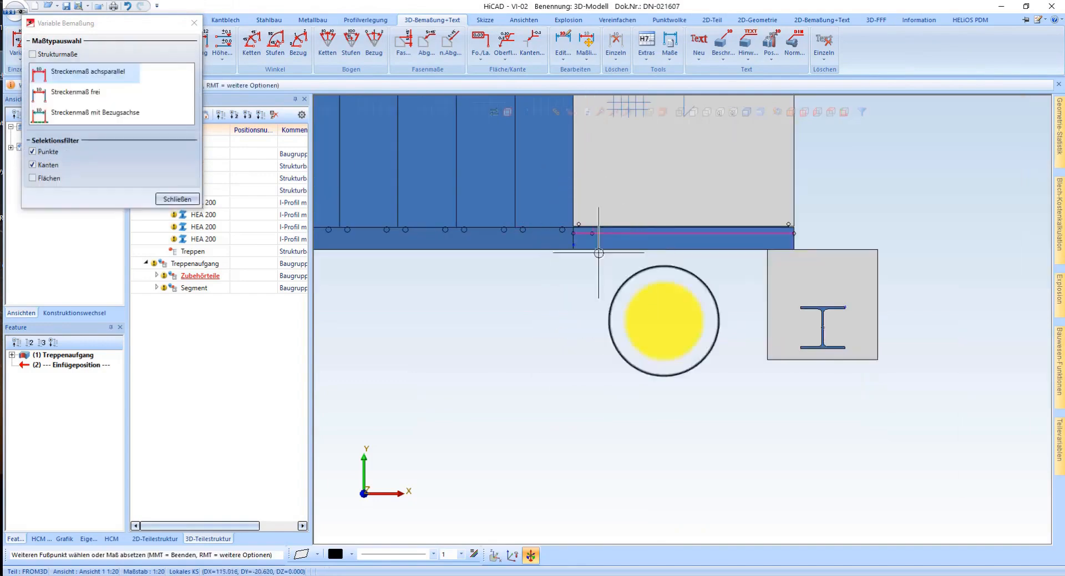
{"action": "middle_click", "coordinate": [643, 315]}
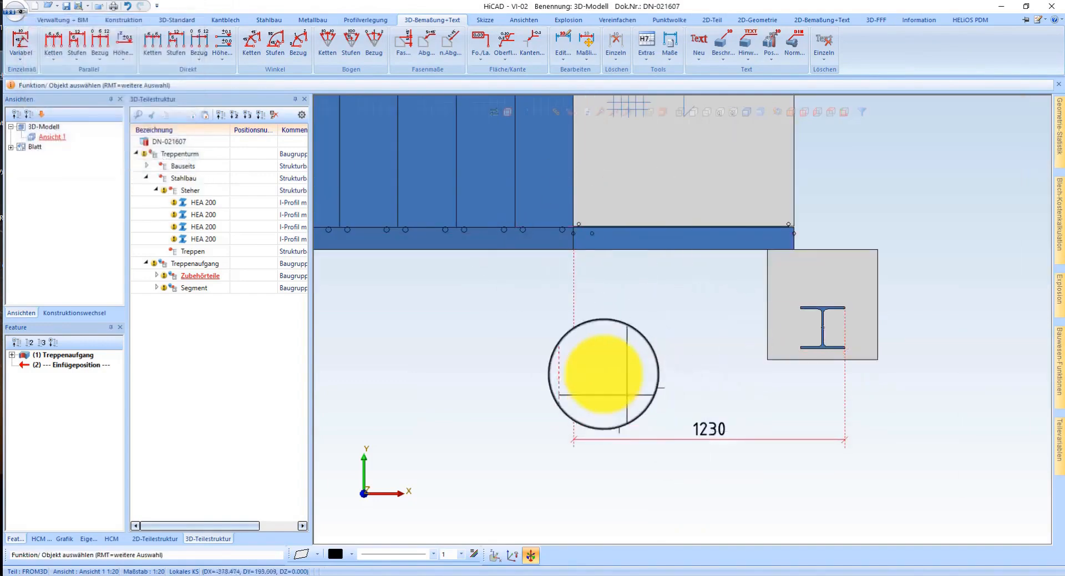
{"action": "scroll", "coordinate": [843, 358], "scroll_direction": "down", "scroll_amount": 2}
{"action": "scroll", "coordinate": [793, 309], "scroll_direction": "up", "scroll_amount": 1}
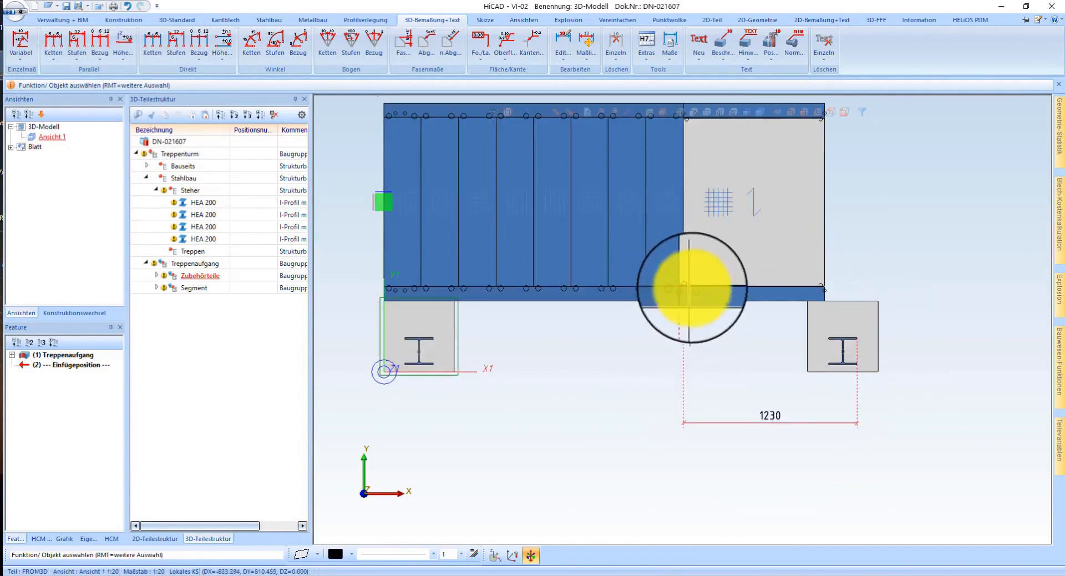
Shift the Treppenaufgang assembly in X so the distance from the landing start to the post's outer flange end becomes 1150.
{"action": "left_click", "coordinate": [698, 117]}
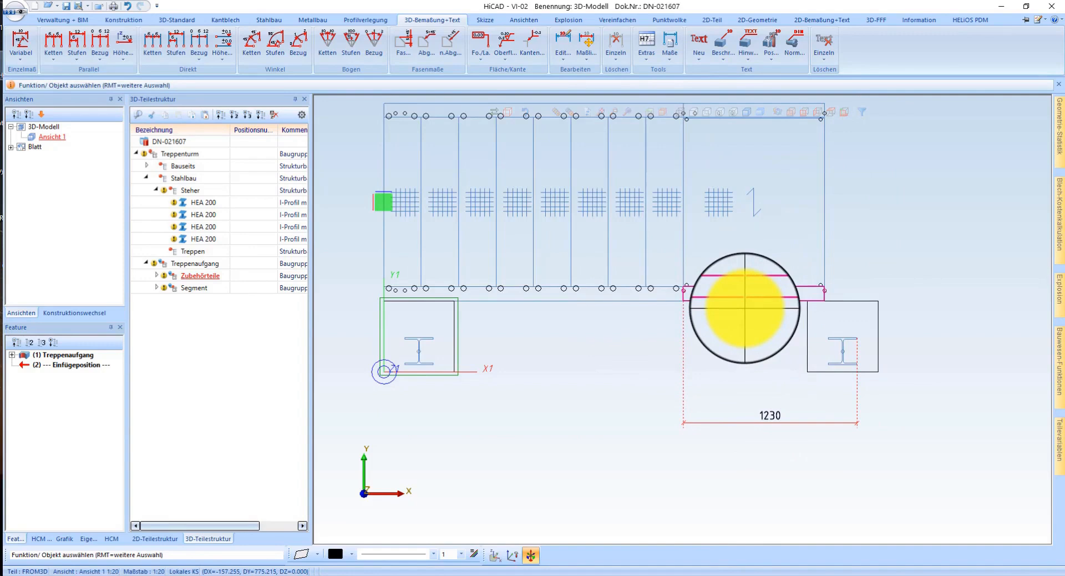
{"action": "left_click", "coordinate": [746, 312]}
{"action": "left_click", "coordinate": [746, 313]}
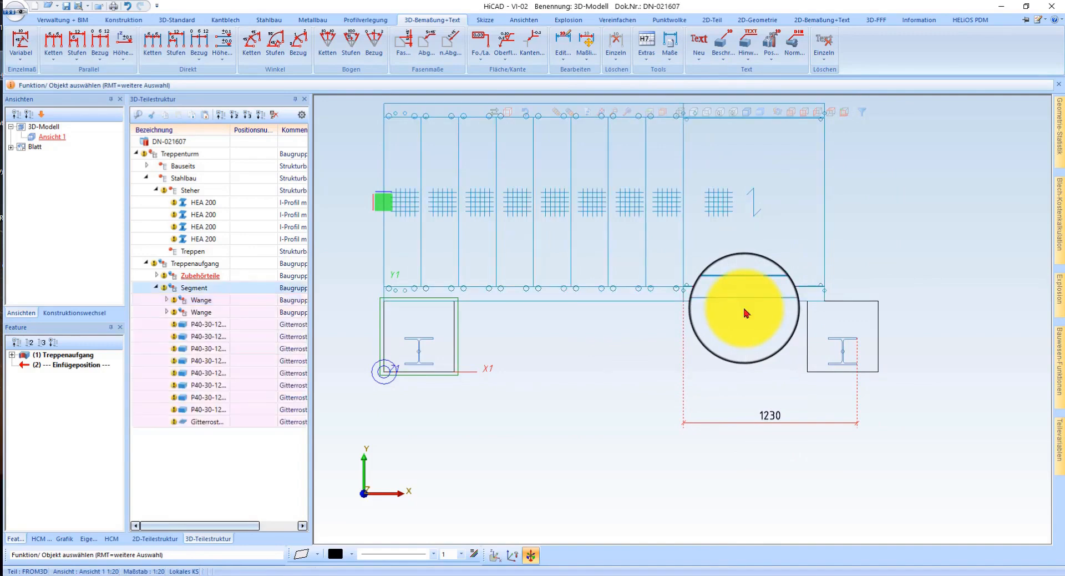
{"action": "right_click", "coordinate": [746, 312]}
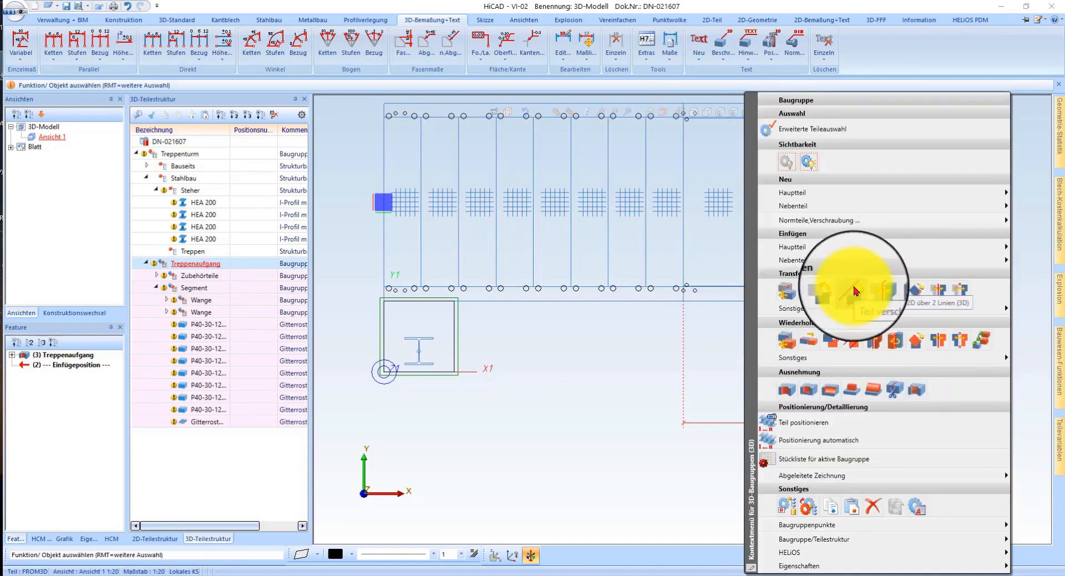
{"action": "left_click", "coordinate": [855, 290]}
{"action": "scroll", "coordinate": [704, 289], "scroll_direction": "up", "scroll_amount": 3}
{"action": "scroll", "coordinate": [702, 289], "scroll_direction": "up", "scroll_amount": 1}
{"action": "scroll", "coordinate": [518, 257], "scroll_direction": "down", "scroll_amount": 3}
{"action": "scroll", "coordinate": [832, 331], "scroll_direction": "up", "scroll_amount": 2}
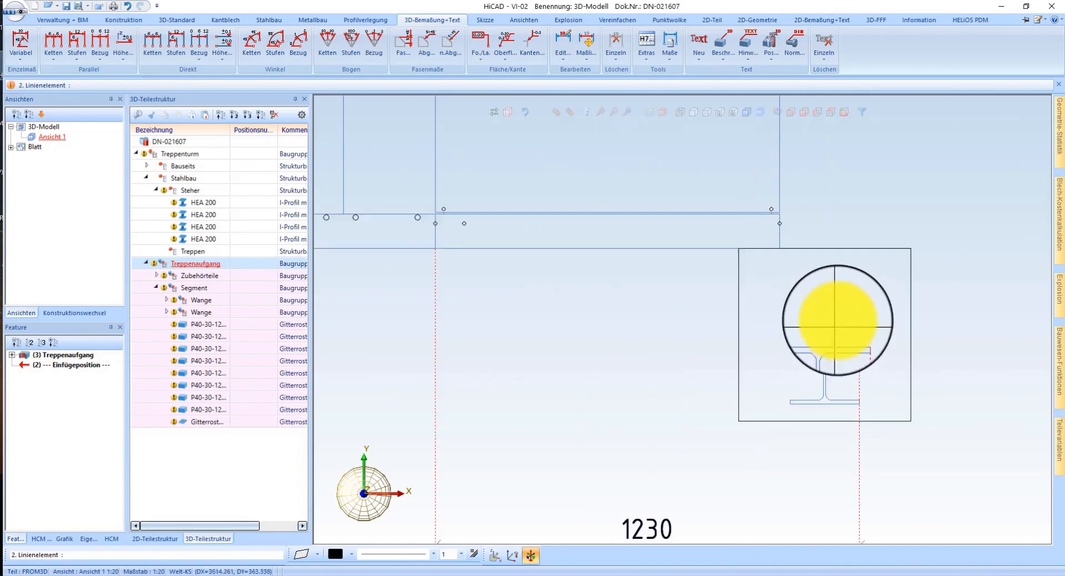
{"action": "scroll", "coordinate": [858, 331], "scroll_direction": "up", "scroll_amount": 3}
{"action": "left_click", "coordinate": [851, 346]}
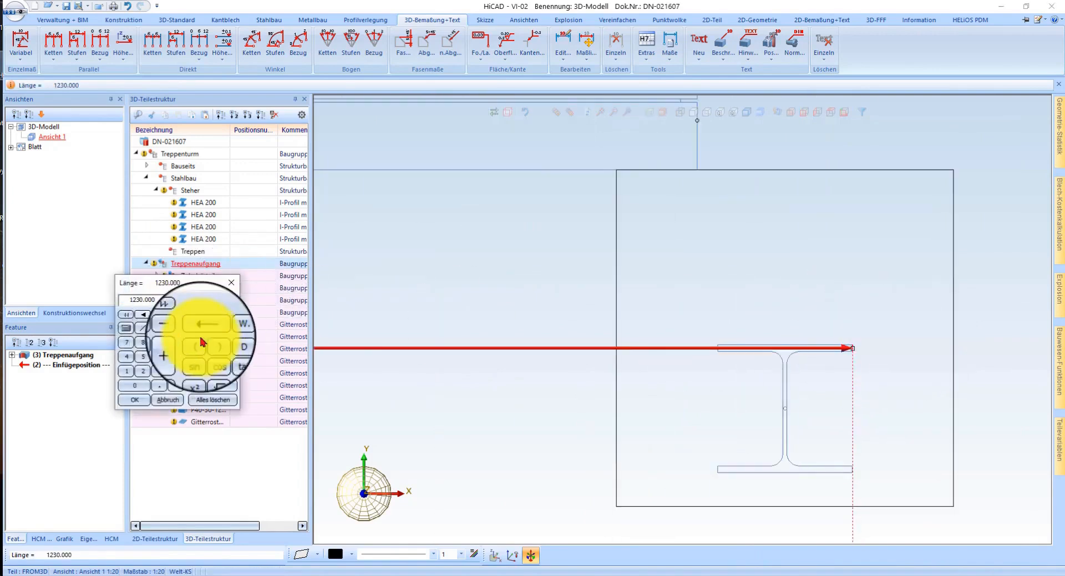
{"action": "type", "text": "-"}
{"action": "key", "text": "Return"}
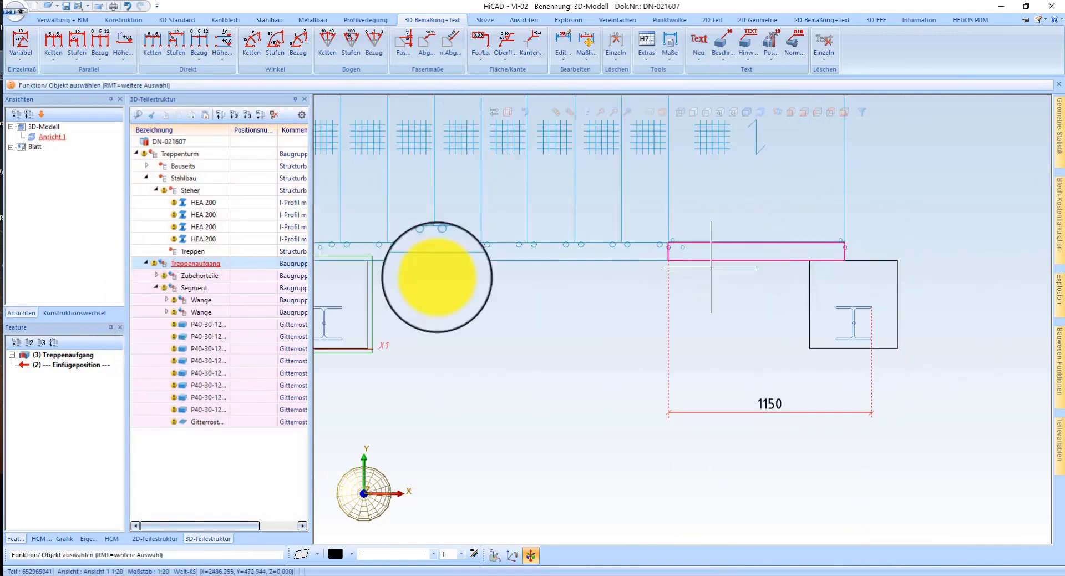
Shift the Treppenaufgang assembly in Y toward the posts, using the distance from stringer edge to post reduced by 50 (260-50).
{"action": "right_click", "coordinate": [747, 280]}
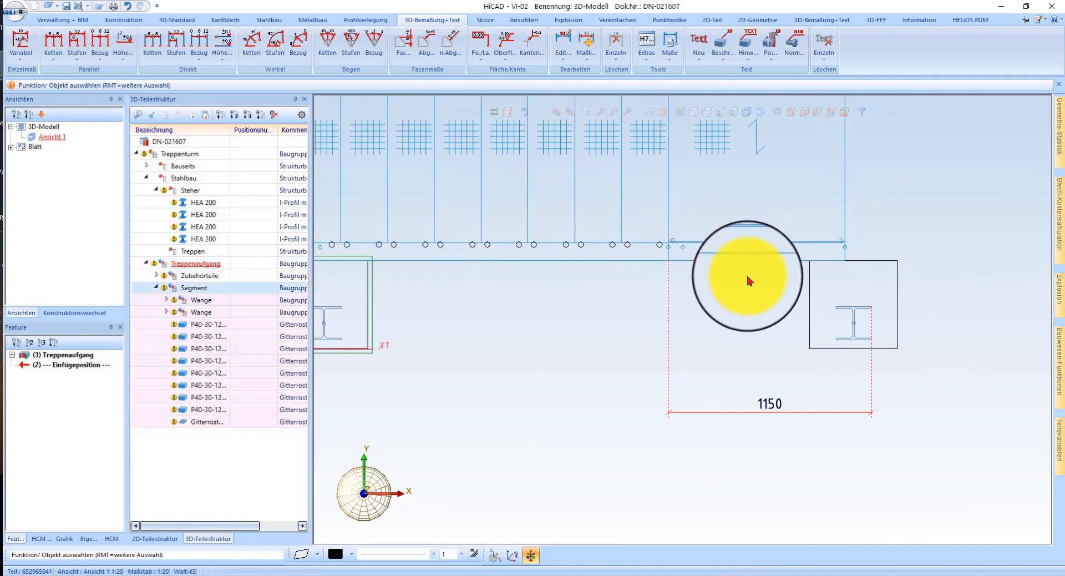
{"action": "left_click", "coordinate": [706, 304]}
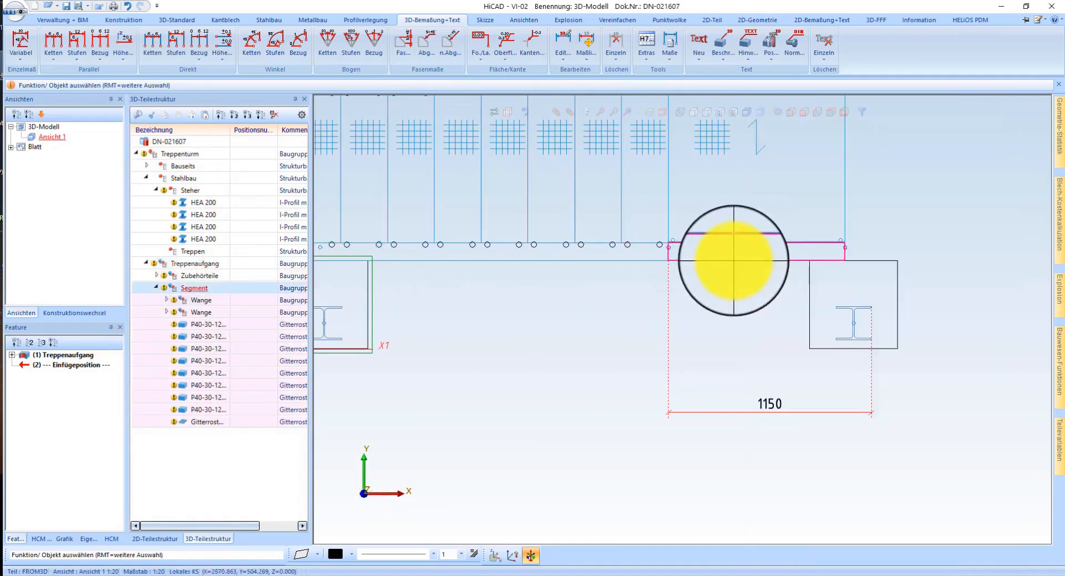
{"action": "right_click", "coordinate": [735, 266]}
{"action": "left_click", "coordinate": [757, 274]}
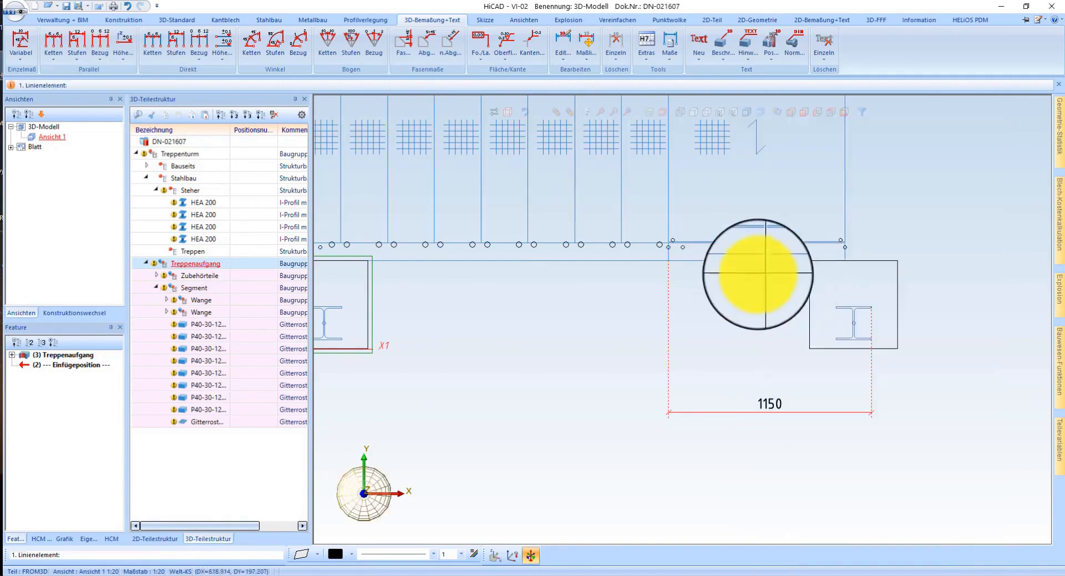
{"action": "left_click", "coordinate": [763, 261]}
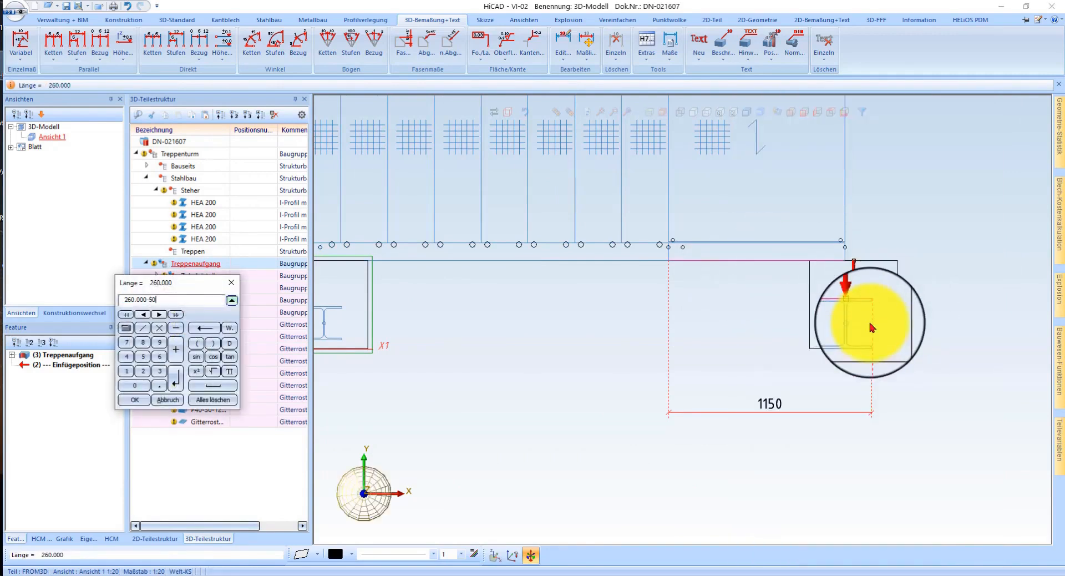
{"action": "key", "text": "Return"}
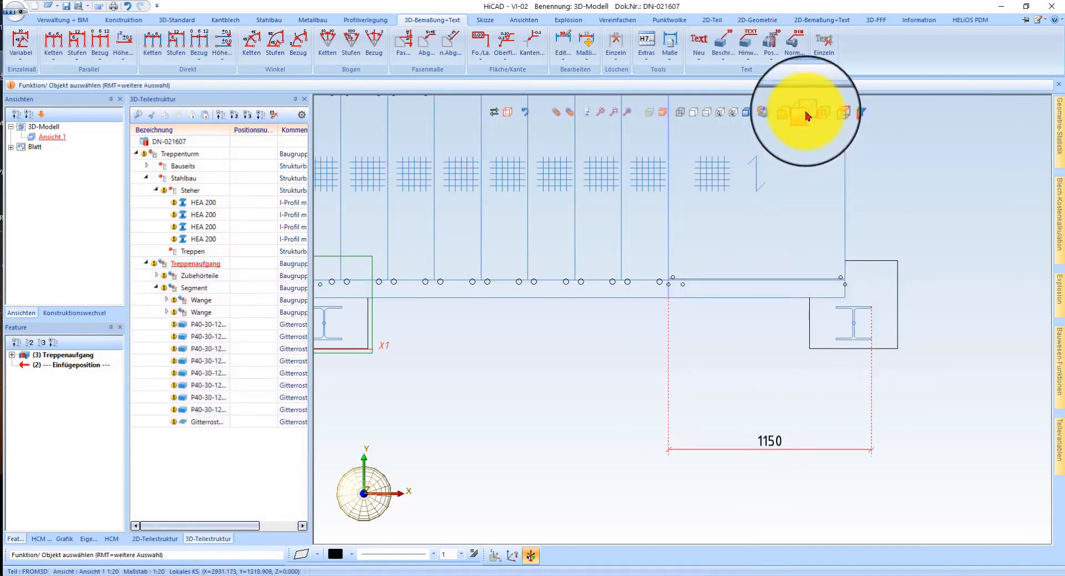
Examine the stair foot at its foundation from the front and in a shaded axonometric view.
{"action": "left_click", "coordinate": [808, 116]}
{"action": "scroll", "coordinate": [574, 267], "scroll_direction": "up", "scroll_amount": 5}
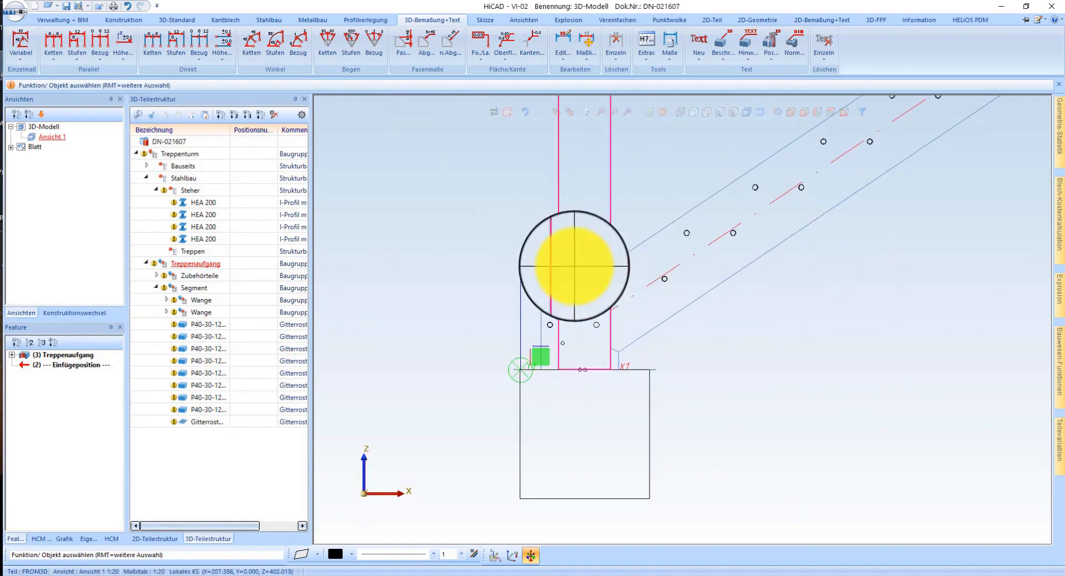
{"action": "left_click", "coordinate": [794, 111]}
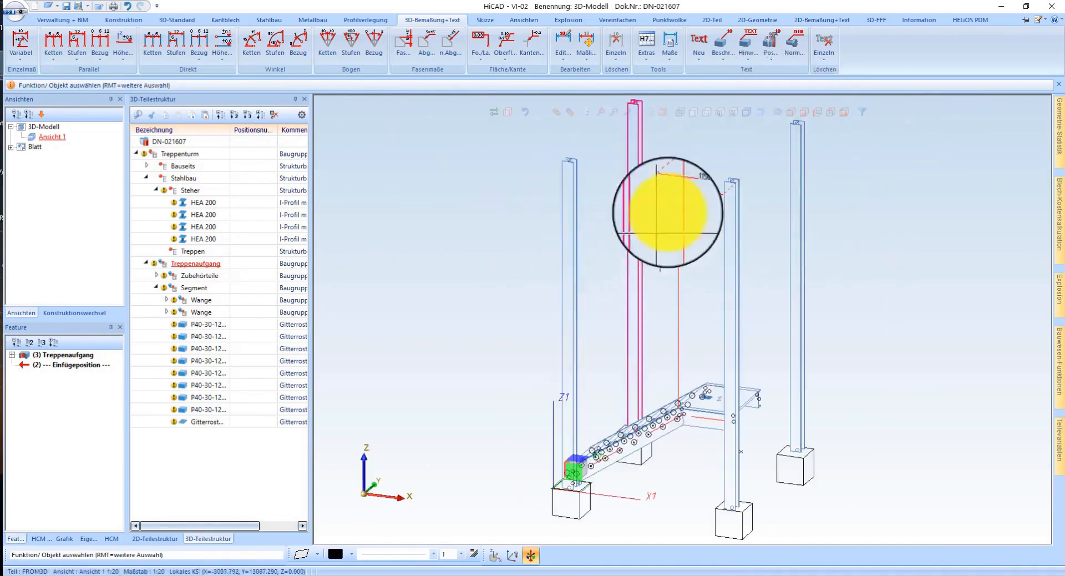
{"action": "left_click", "coordinate": [749, 112]}
{"action": "scroll", "coordinate": [572, 373], "scroll_direction": "up", "scroll_amount": 5}
{"action": "scroll", "coordinate": [607, 386], "scroll_direction": "down", "scroll_amount": 5}
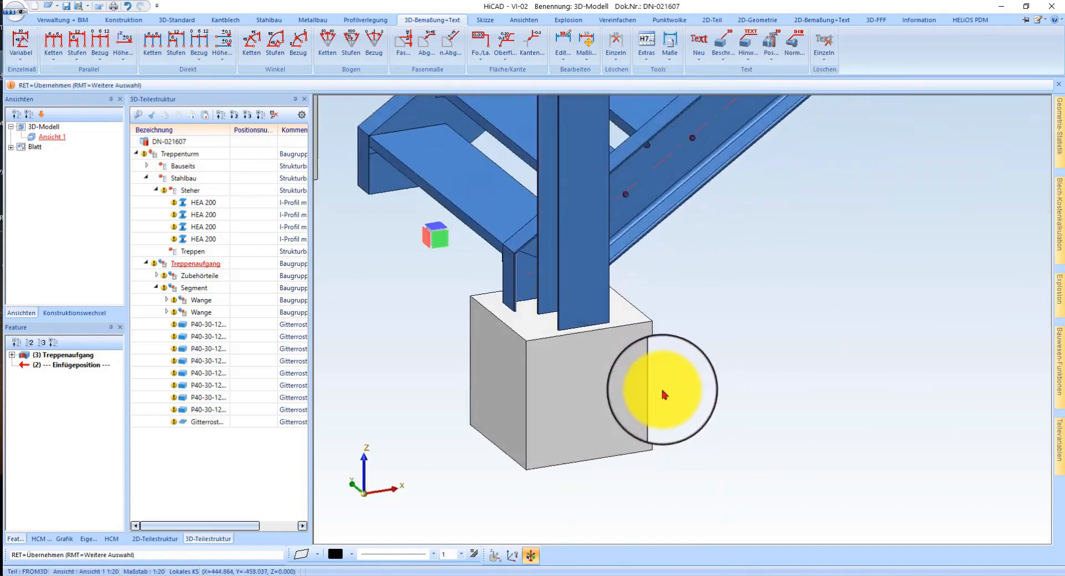
Create a 3000 × 3000 × 0.1 cuboid named Niveau and place it at absolute coordinates 0 0 0.
{"action": "left_click", "coordinate": [167, 21]}
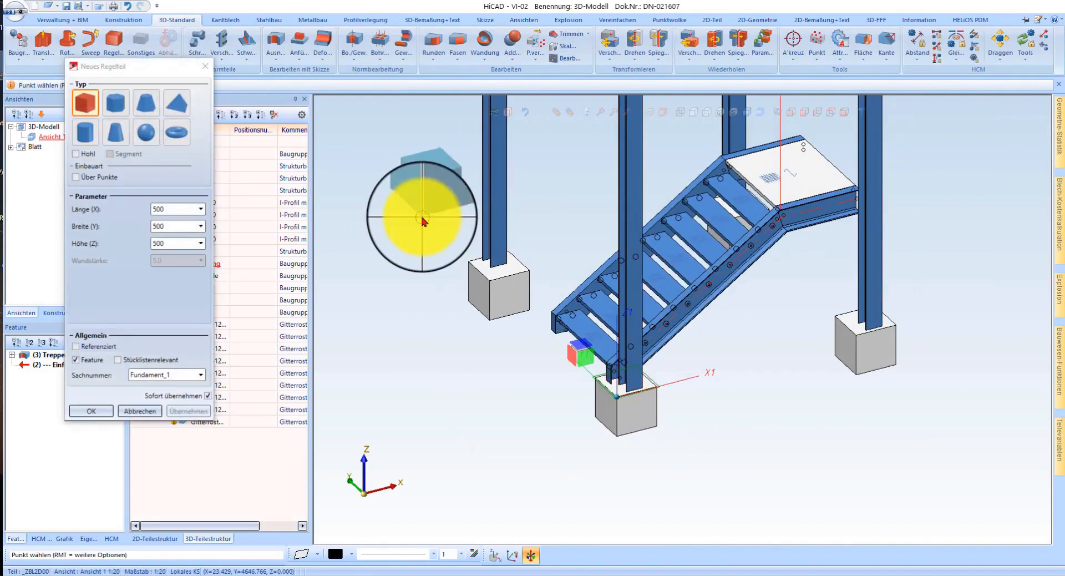
{"action": "double_click", "coordinate": [169, 243]}
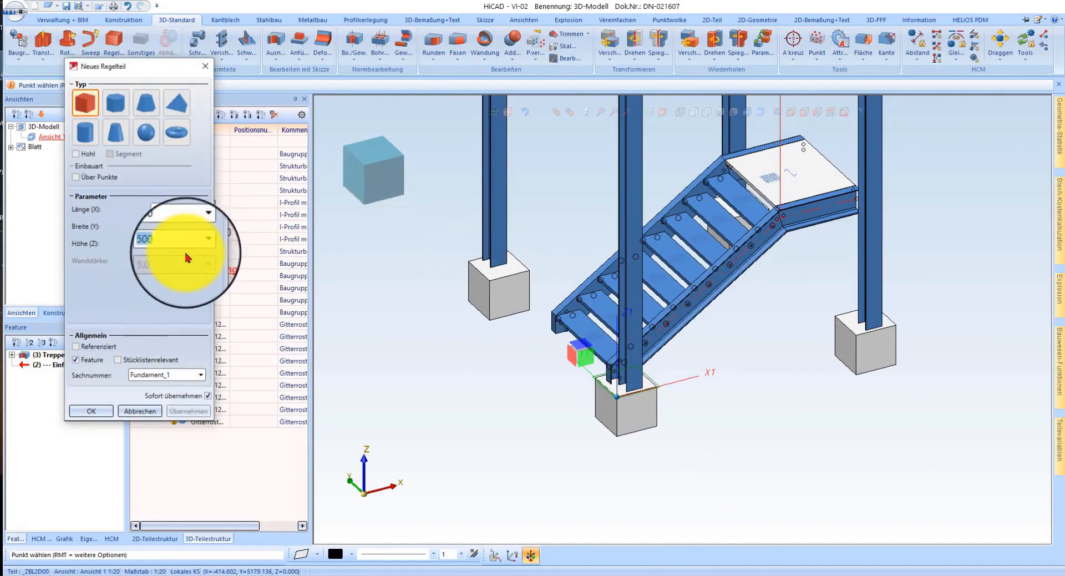
{"action": "double_click", "coordinate": [175, 214]}
{"action": "type", "text": "3000"}
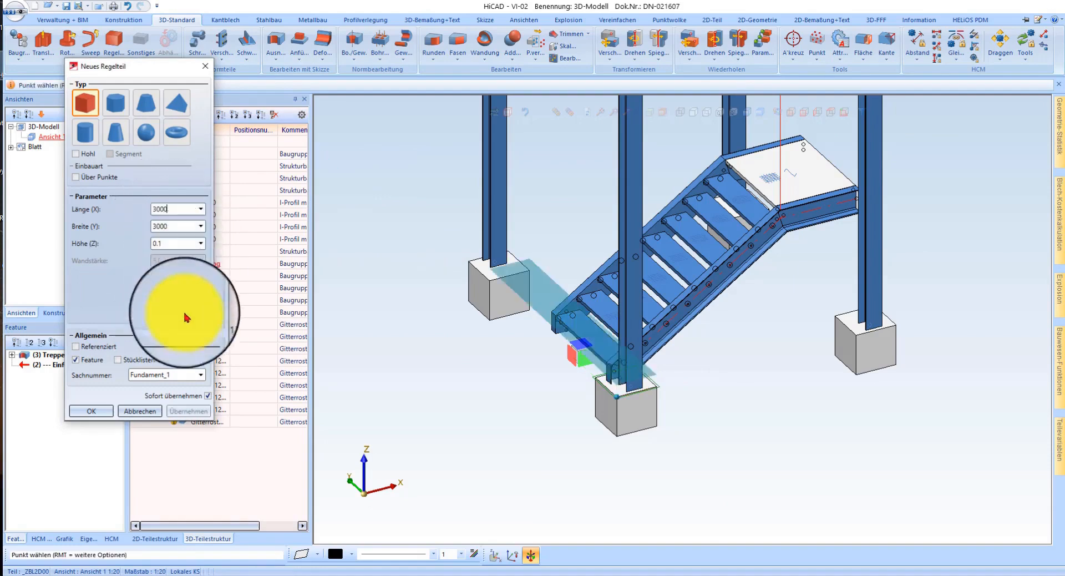
{"action": "double_click", "coordinate": [182, 373]}
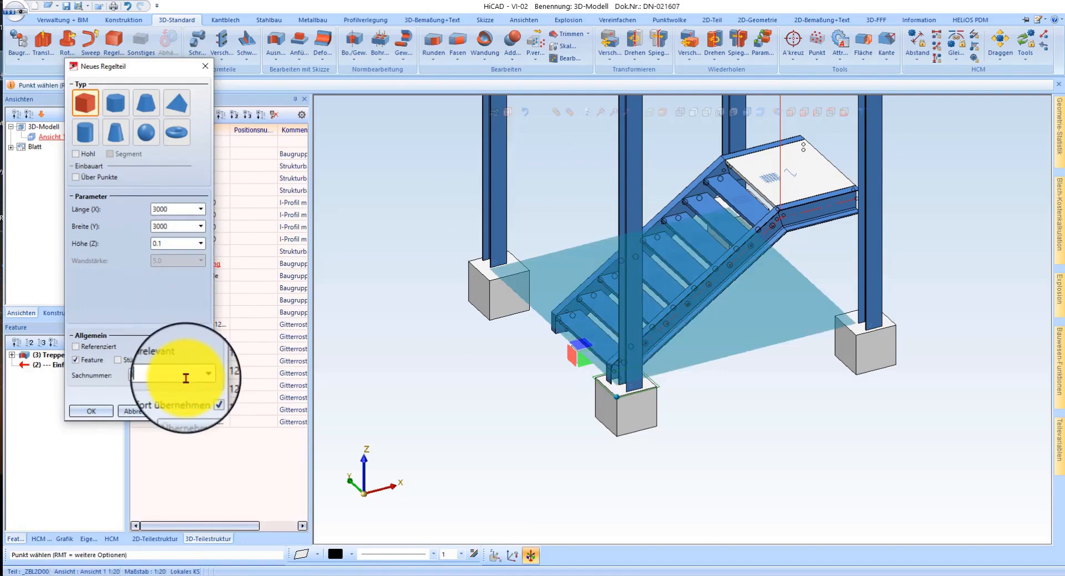
{"action": "type", "text": "Niveau"}
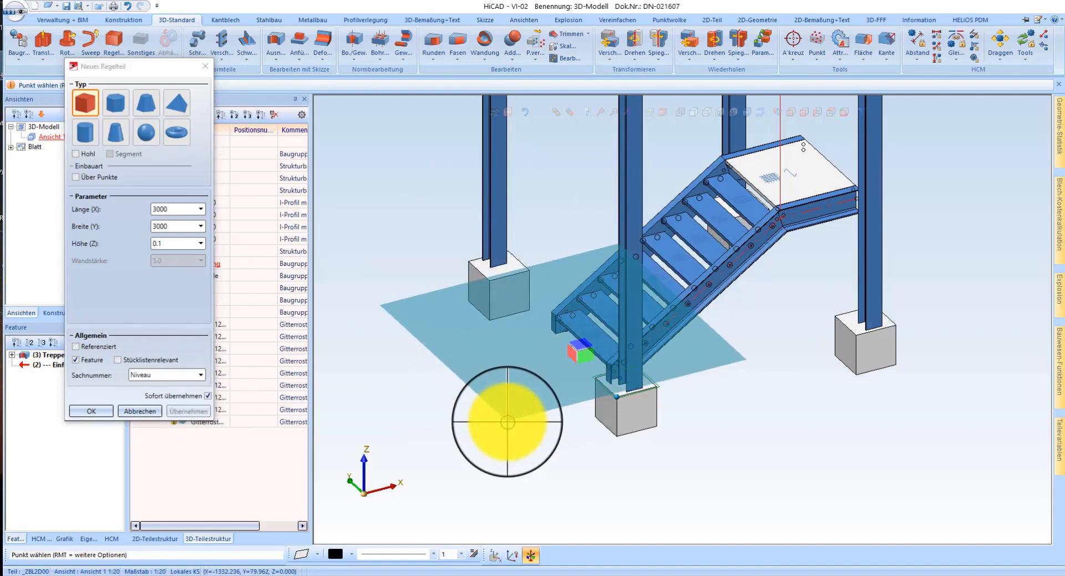
{"action": "type", "text": "a"}
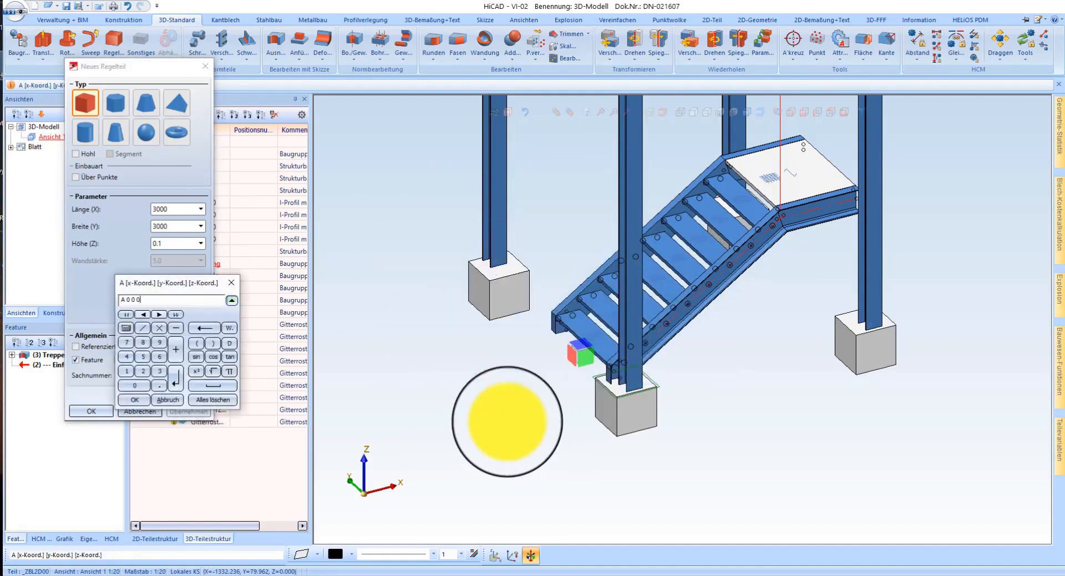
{"action": "key", "text": "Return"}
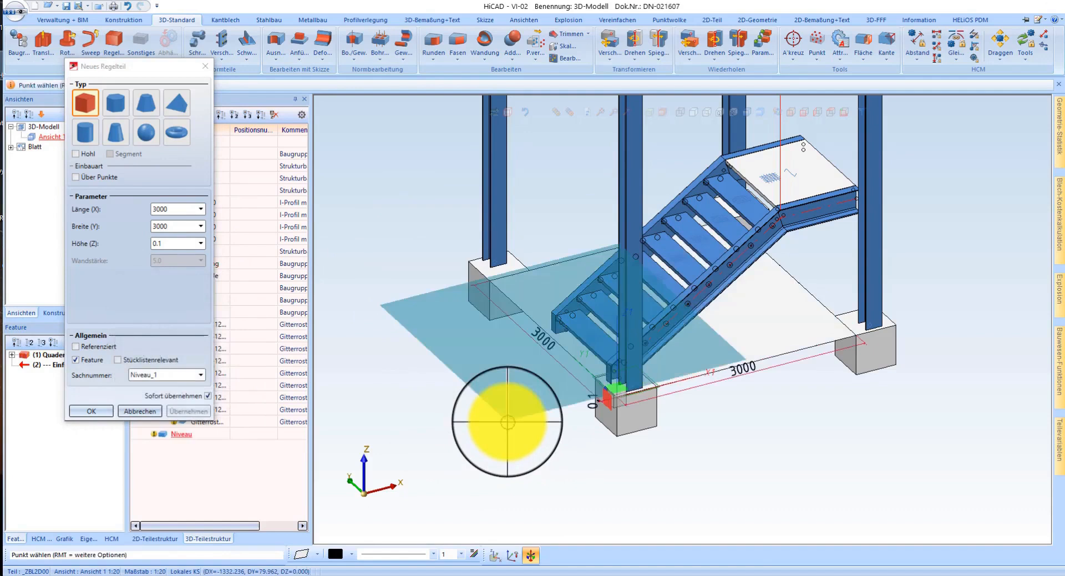
{"action": "key", "text": "Escape"}
Move the Niveau cuboid so its upper corner at the foundation lies on absolute coordinates 0 0 0.
{"action": "scroll", "coordinate": [594, 400], "scroll_direction": "up", "scroll_amount": 5}
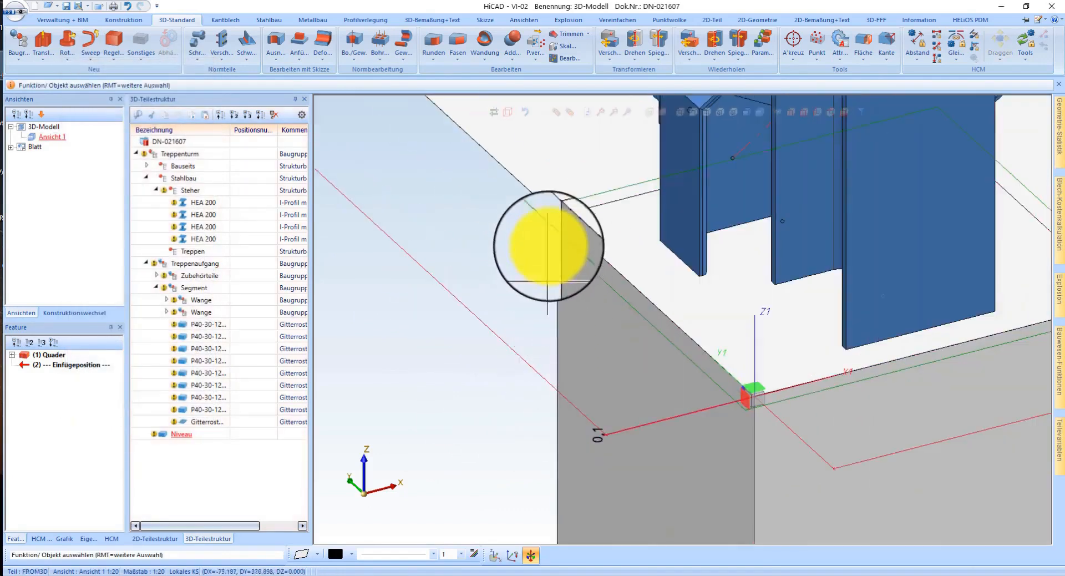
{"action": "right_click", "coordinate": [542, 234]}
{"action": "left_click", "coordinate": [610, 564]}
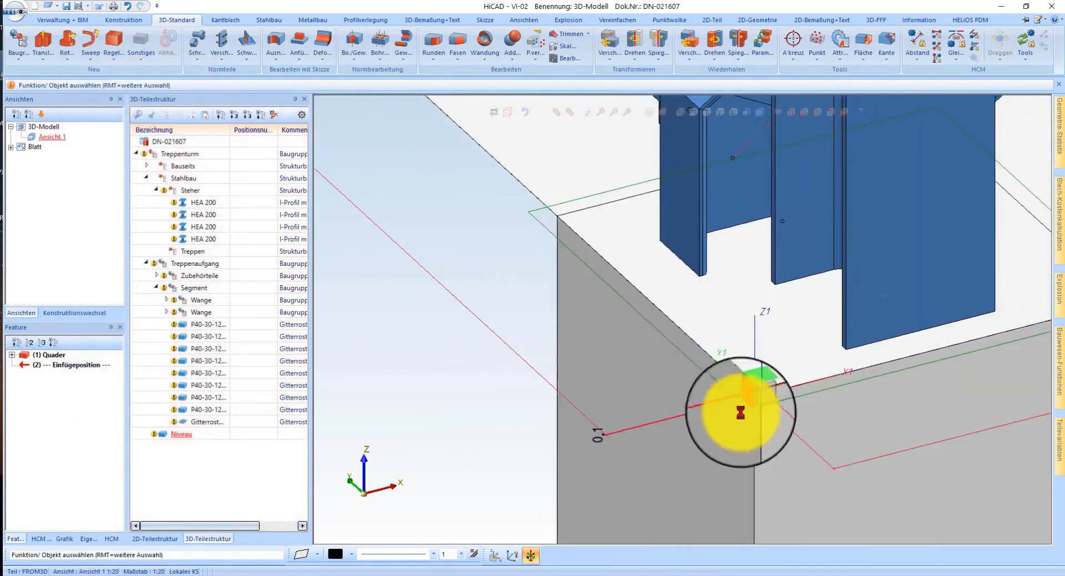
{"action": "right_click", "coordinate": [568, 168]}
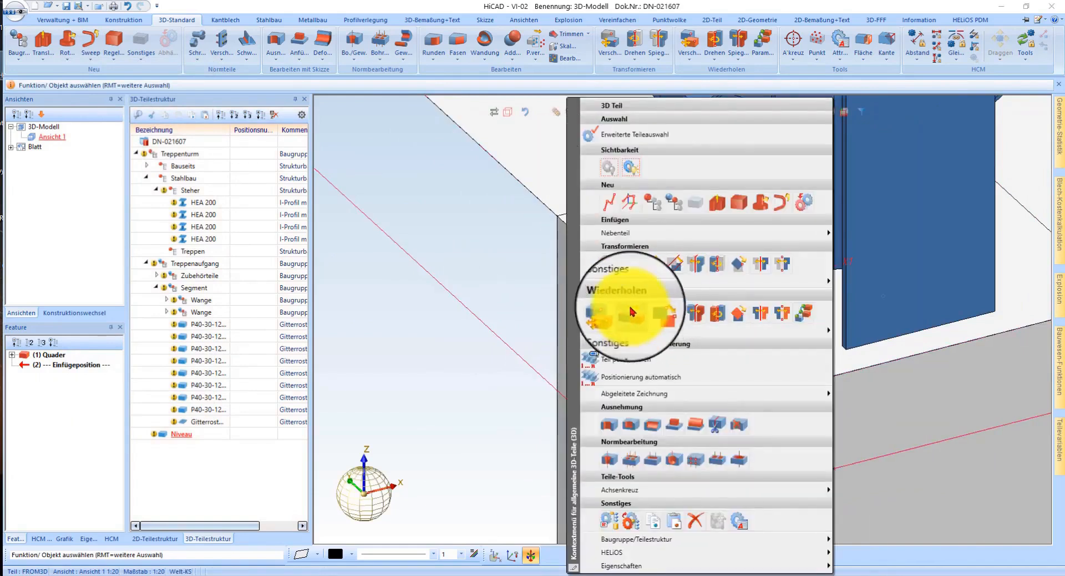
{"action": "left_click", "coordinate": [610, 263]}
{"action": "scroll", "coordinate": [754, 383], "scroll_direction": "up", "scroll_amount": 5}
{"action": "scroll", "coordinate": [765, 360], "scroll_direction": "up", "scroll_amount": 3}
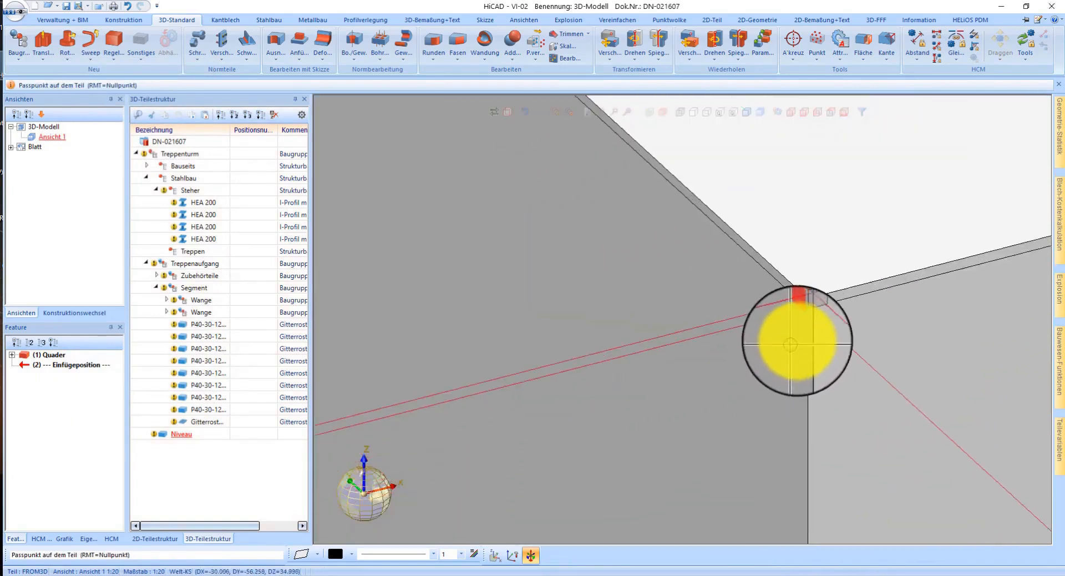
{"action": "left_click", "coordinate": [820, 252]}
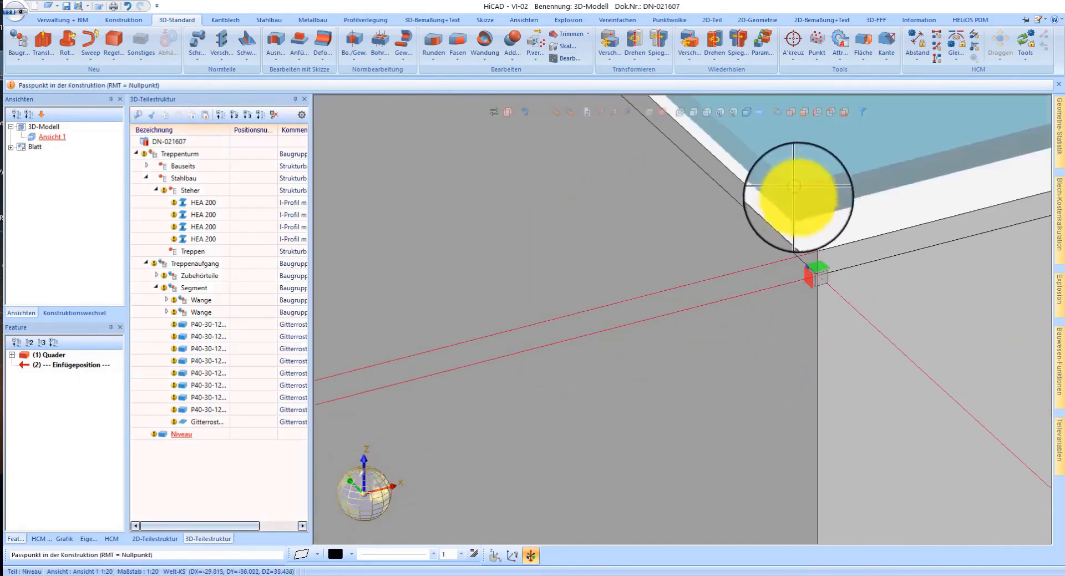
{"action": "key", "text": "a"}
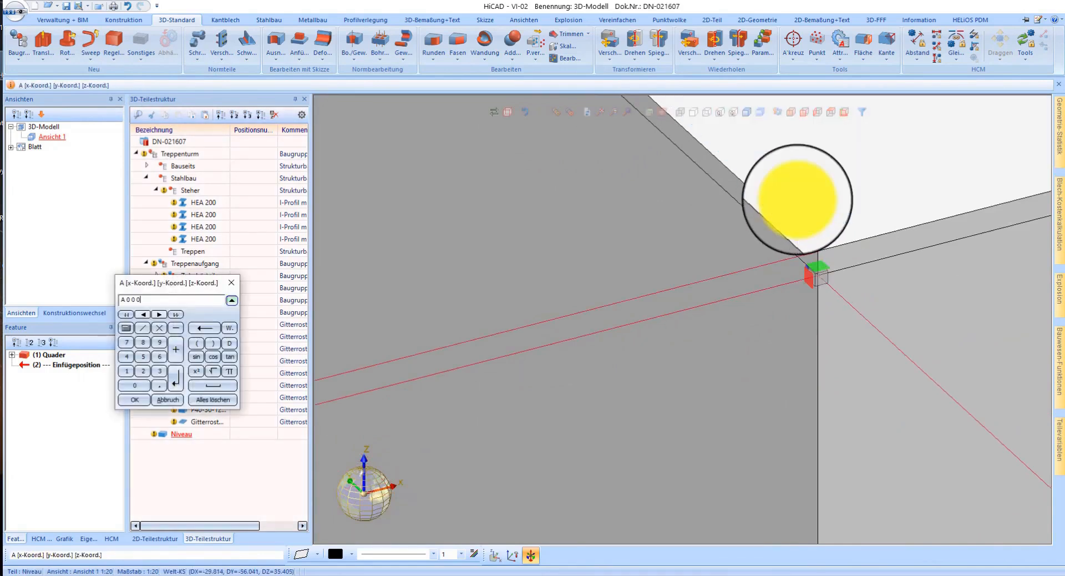
{"action": "key", "text": "Return"}
Check the Niveau plate's position from below and set its width to 3200.
{"action": "scroll", "coordinate": [630, 464], "scroll_direction": "down", "scroll_amount": 6}
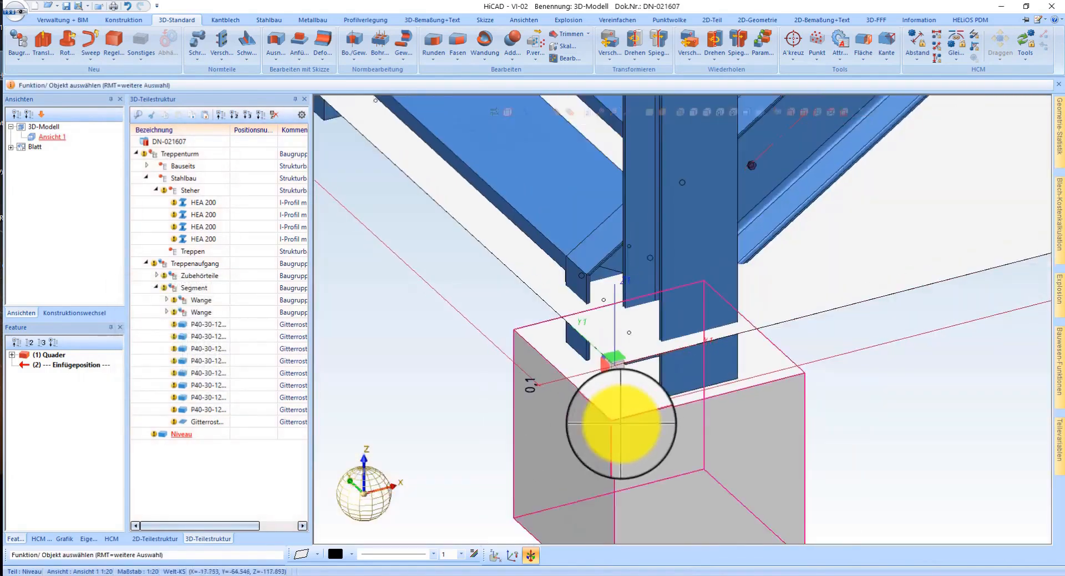
{"action": "left_click", "coordinate": [680, 319]}
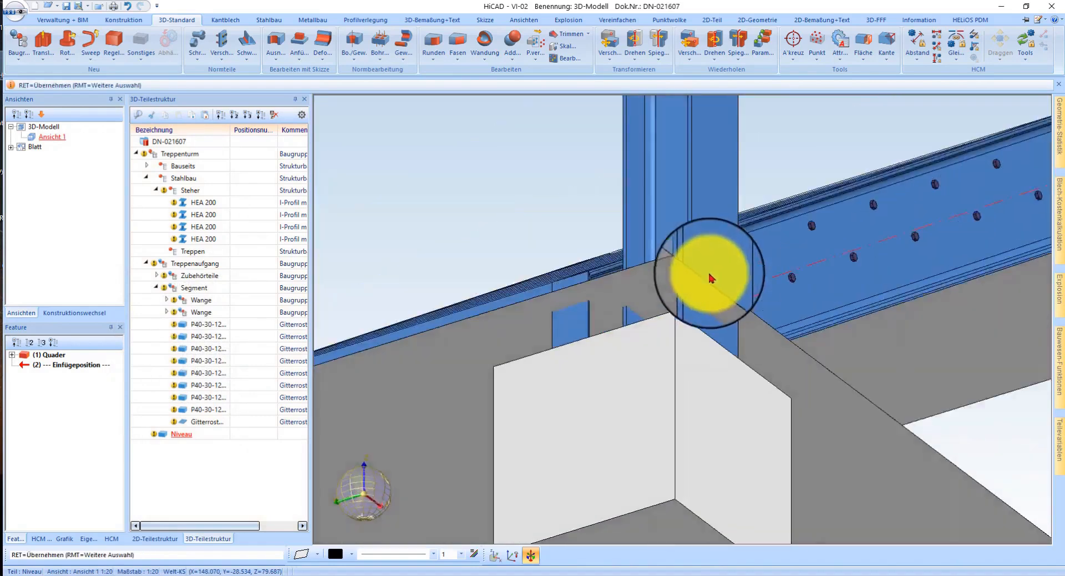
{"action": "key", "text": "Return"}
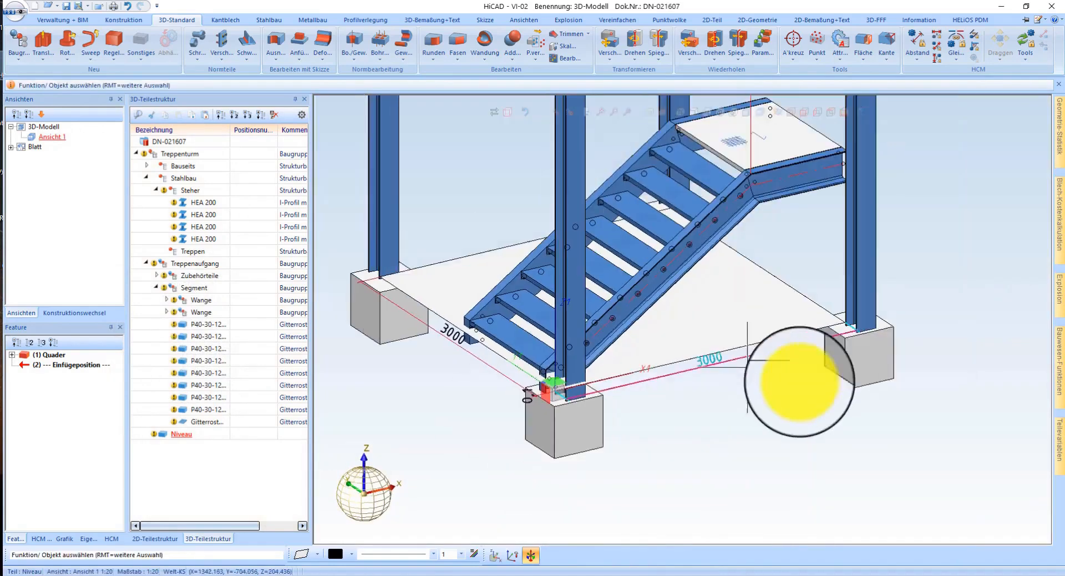
{"action": "left_click", "coordinate": [457, 342]}
{"action": "type", "text": "3200"}
{"action": "key", "text": "Return"}
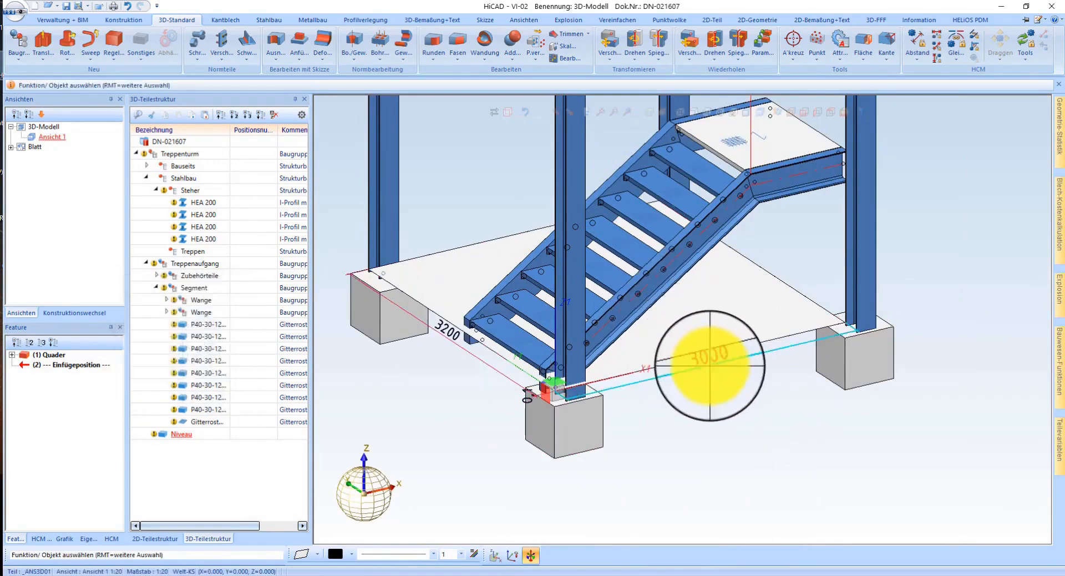
Set both the length and the width of the Niveau plate to 3500.
{"action": "left_click", "coordinate": [712, 370]}
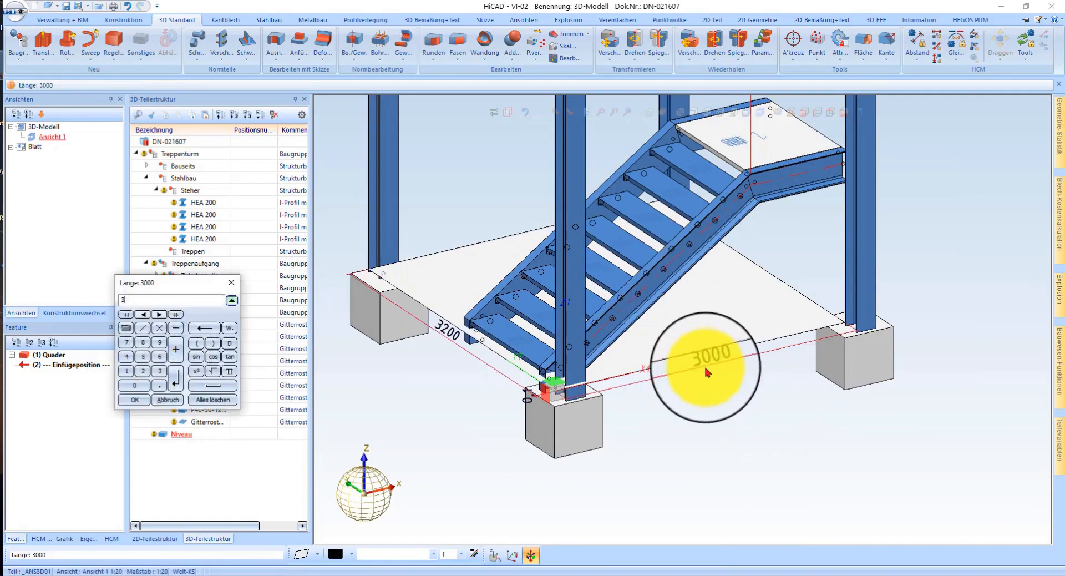
{"action": "type", "text": "3500"}
{"action": "key", "text": "Return"}
{"action": "left_click", "coordinate": [440, 335]}
{"action": "key", "text": "Return"}
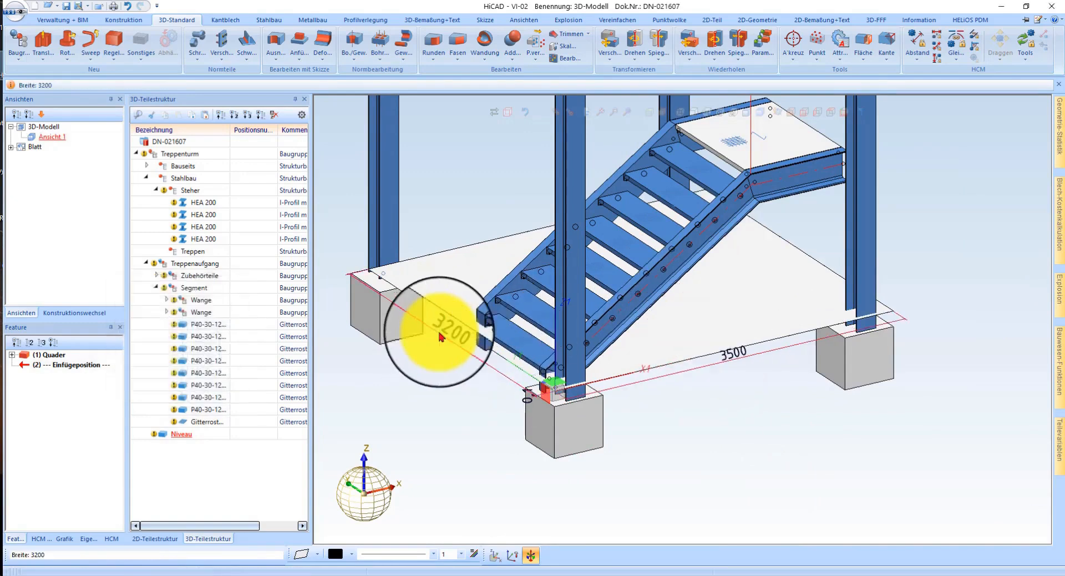
Place the Niveau part under the Bauseits group in the part structure and make it transparent.
{"action": "left_click", "coordinate": [189, 435]}
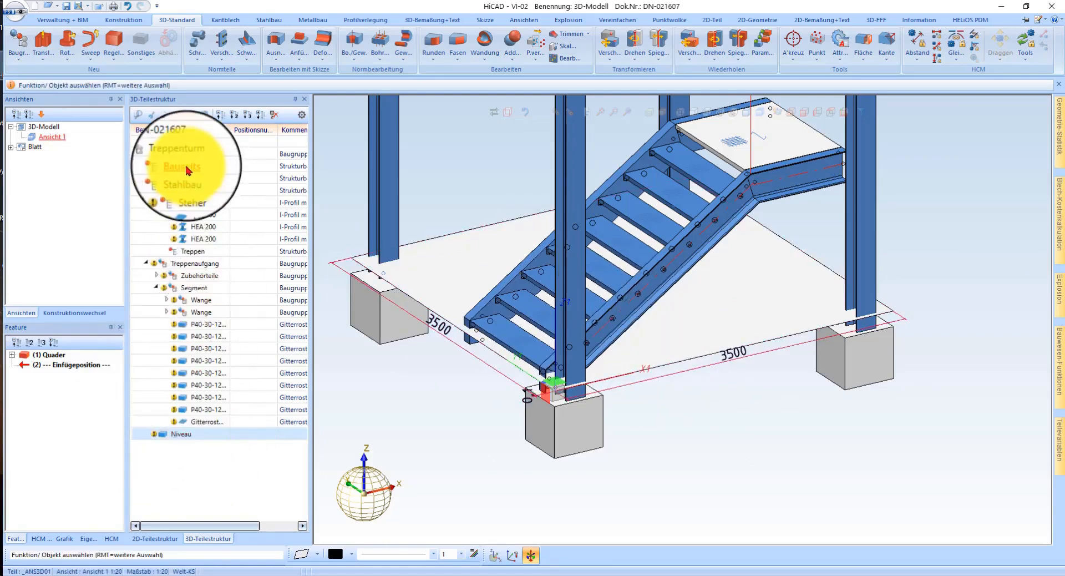
{"action": "left_click_drag", "start_coordinate": [186, 167], "coordinate": [186, 167]}
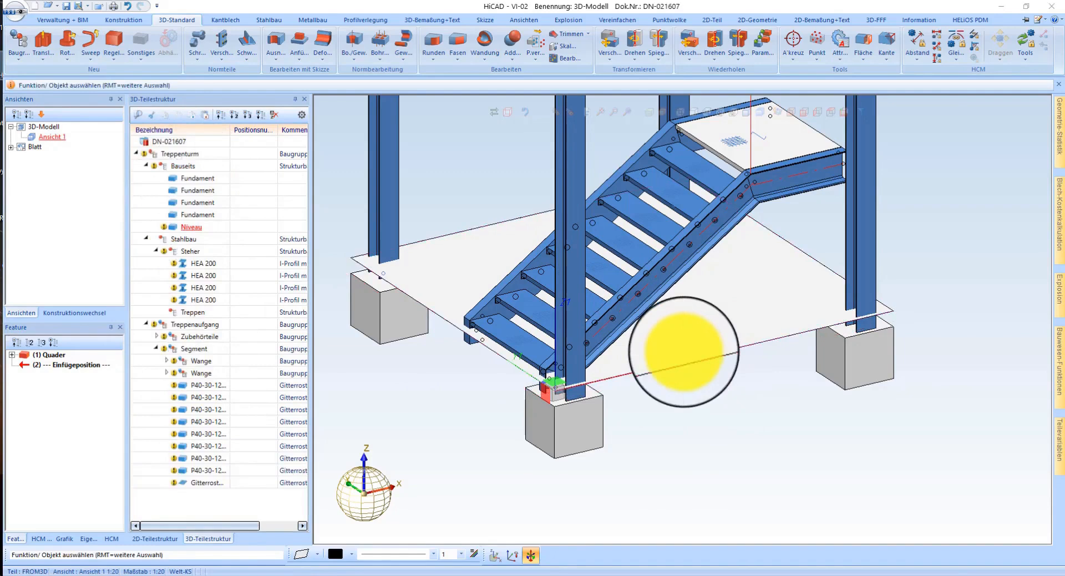
{"action": "right_click", "coordinate": [683, 351]}
{"action": "mouse_move", "coordinate": [721, 552]}
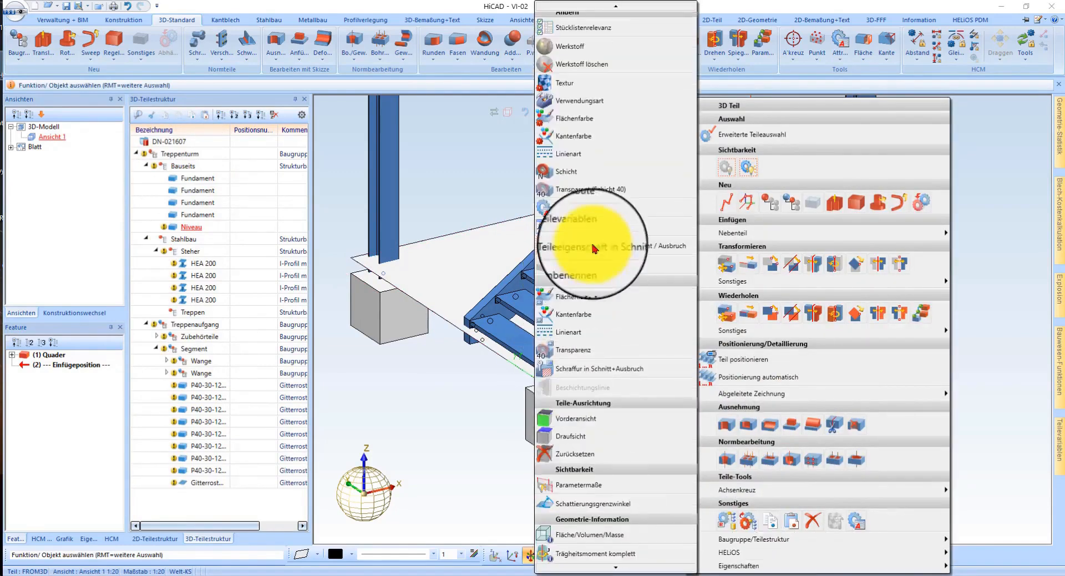
{"action": "left_click", "coordinate": [582, 192]}
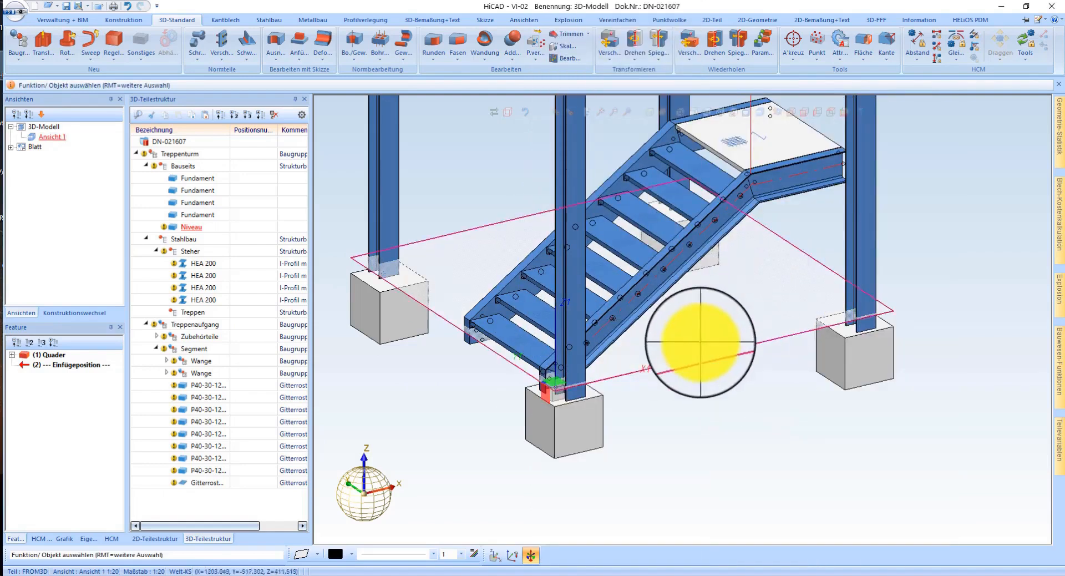
Repeat the Niveau plate 1000 upwards, using a vertical post edge as the direction.
{"action": "right_click", "coordinate": [764, 386]}
{"action": "left_click", "coordinate": [773, 315]}
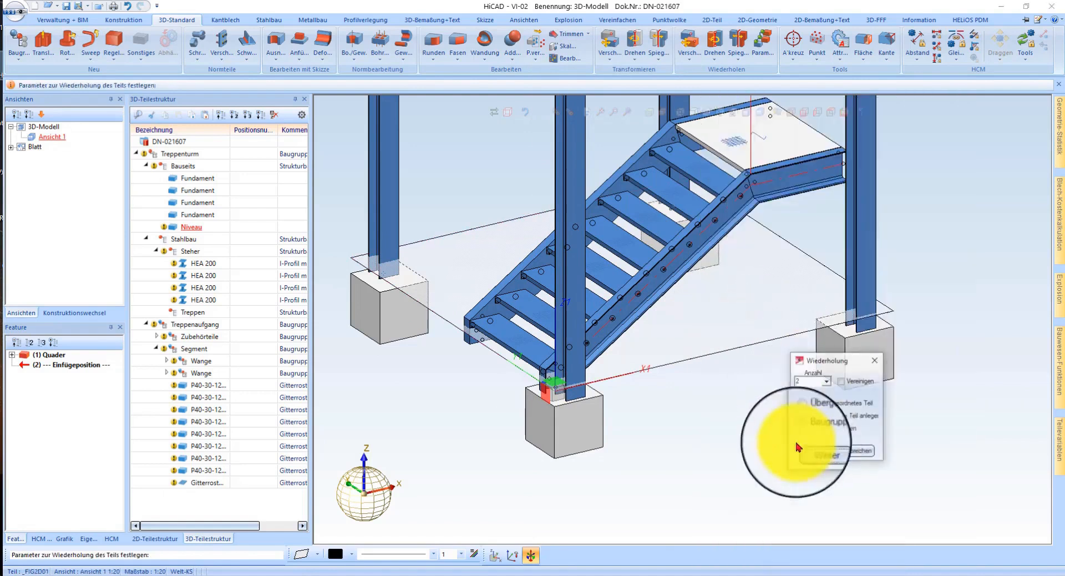
{"action": "left_click", "coordinate": [799, 420]}
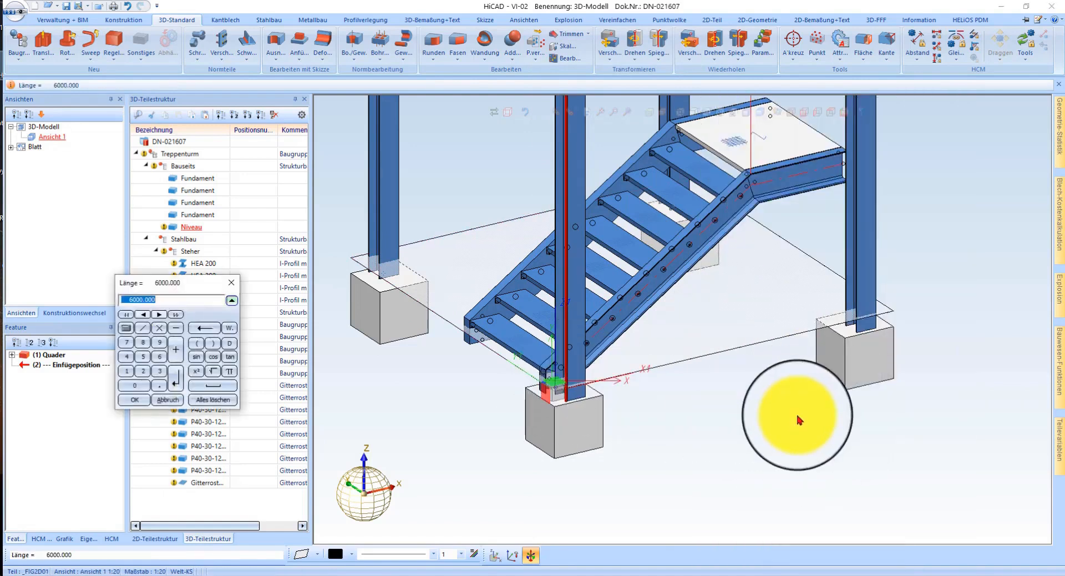
{"action": "type", "text": "1000"}
{"action": "key", "text": "Return"}
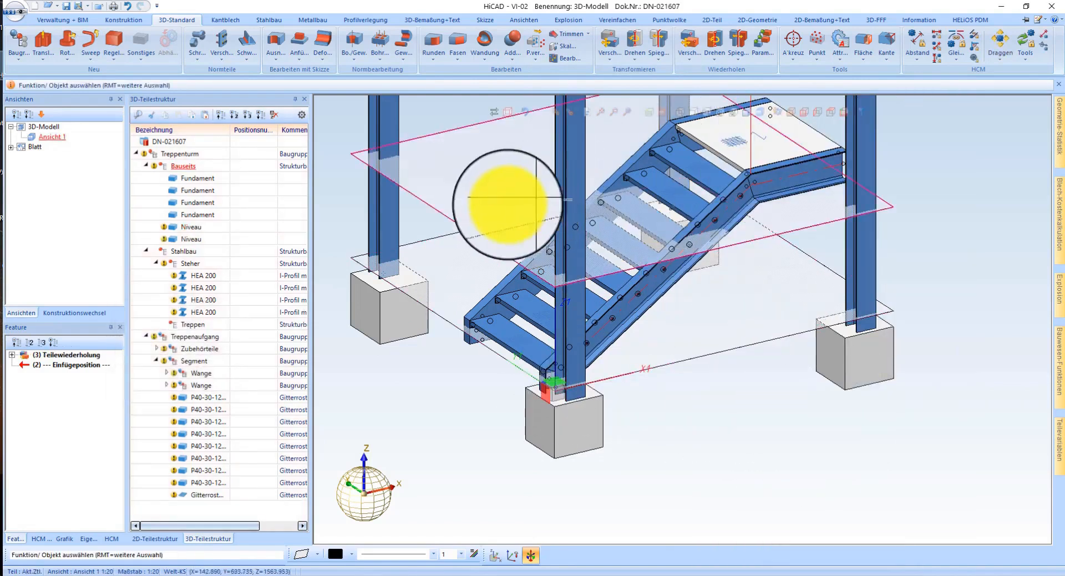
Set the surface colour of both Niveau plates to Rot.
{"action": "right_click", "coordinate": [444, 248]}
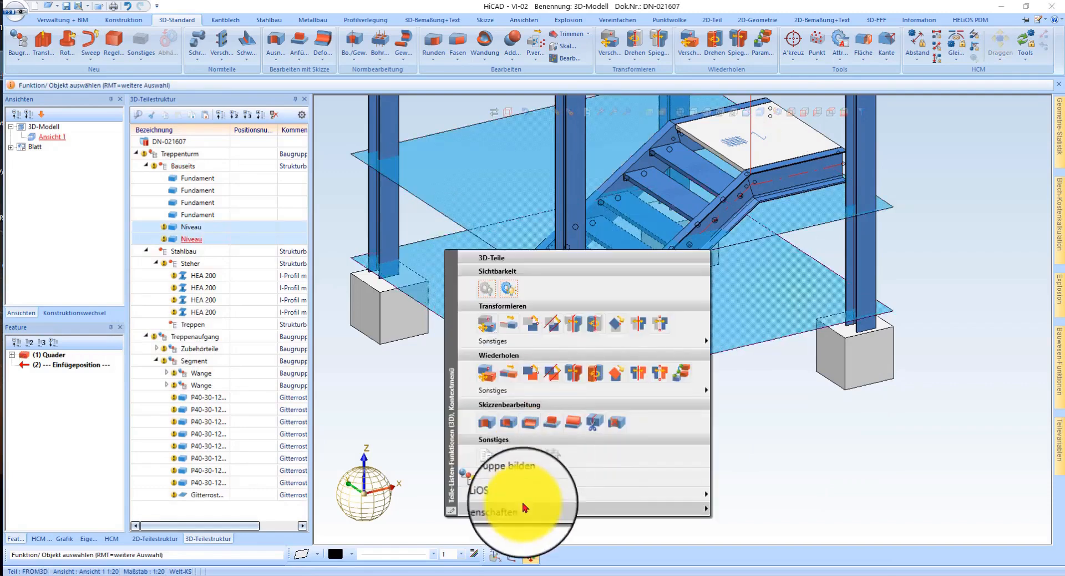
{"action": "mouse_move", "coordinate": [499, 508]}
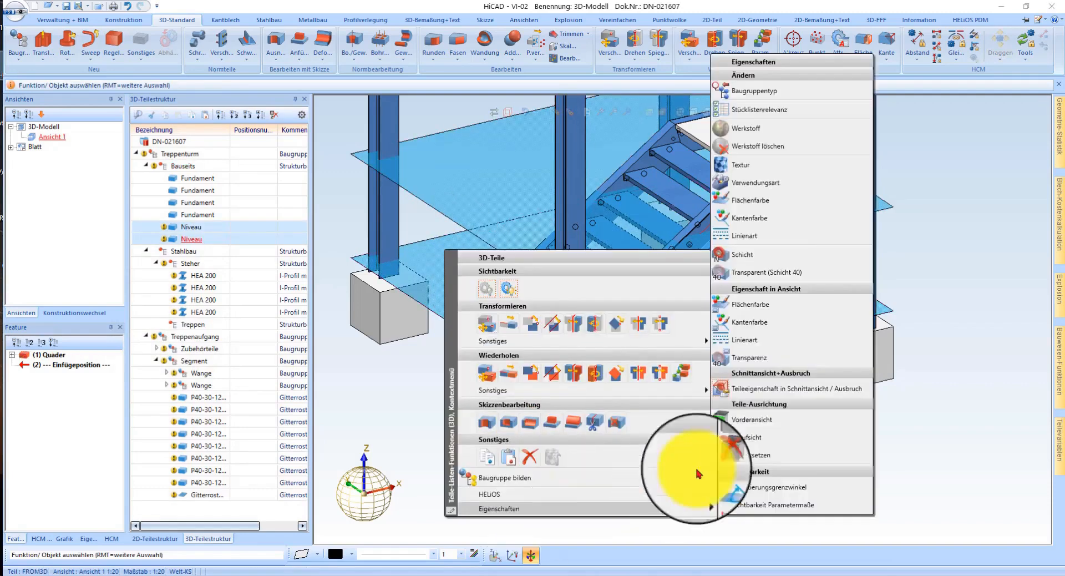
{"action": "left_click", "coordinate": [753, 200]}
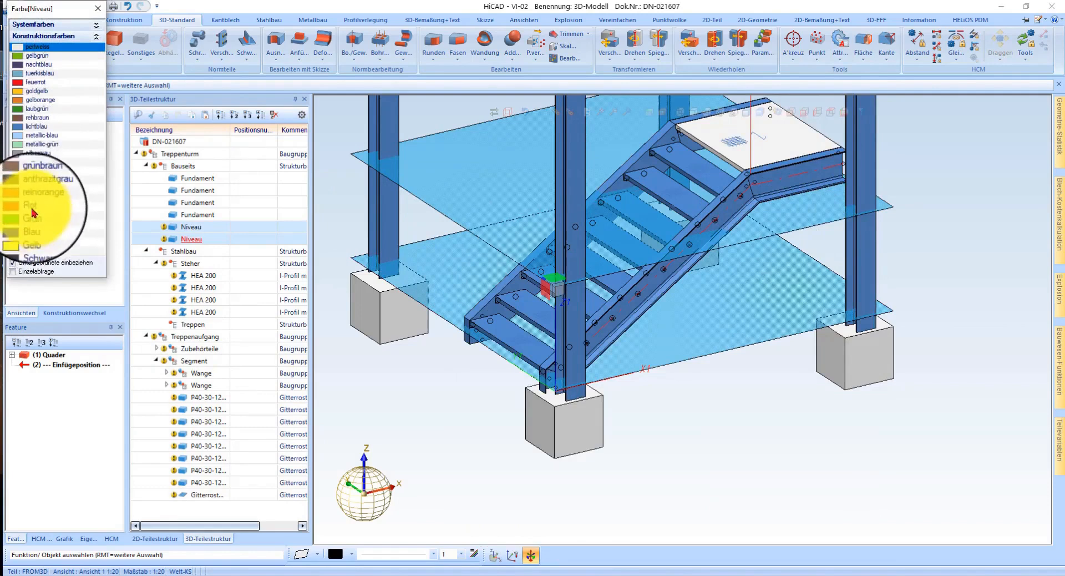
{"action": "left_click", "coordinate": [33, 212]}
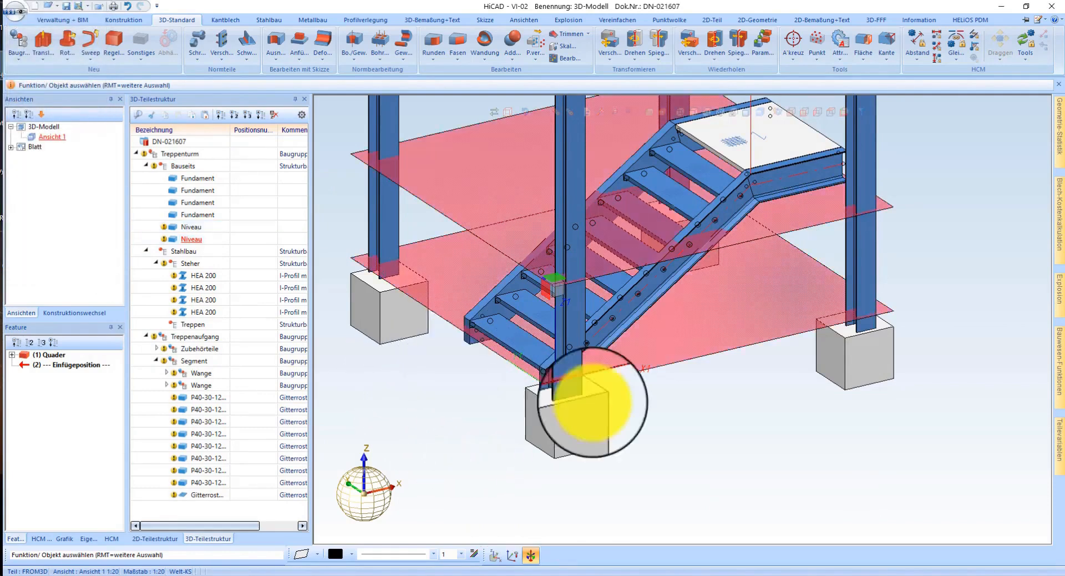
{"action": "middle_click_drag", "start_coordinate": [646, 309], "coordinate": [698, 292]}
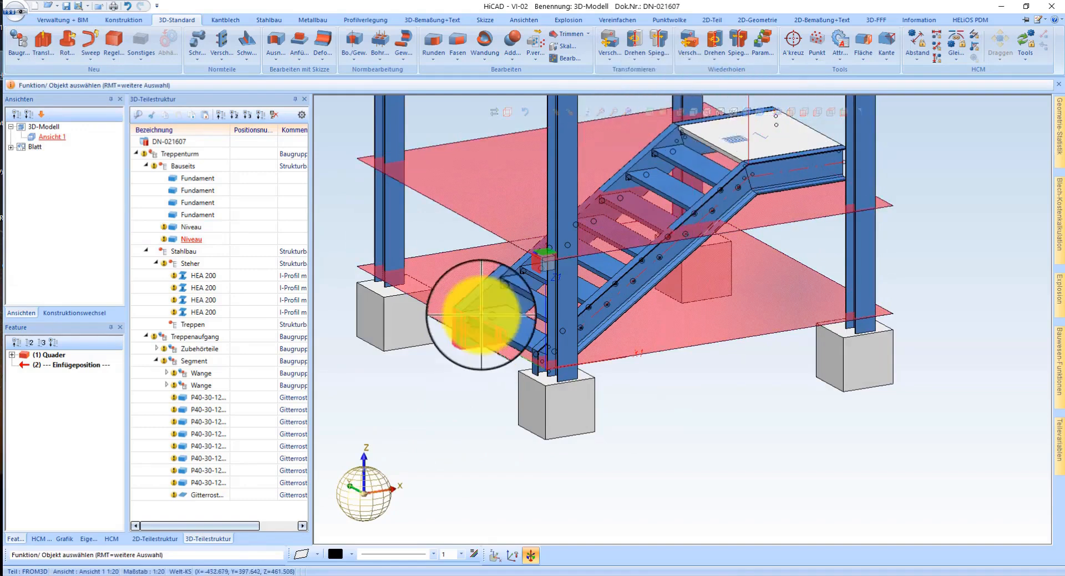
In a wireframe front view, shift the Treppenaufgang down 77.778, from the lowest tread's upper edge to the lower Niveau line.
{"action": "left_click", "coordinate": [803, 117]}
{"action": "scroll", "coordinate": [582, 440], "scroll_direction": "up", "scroll_amount": 5}
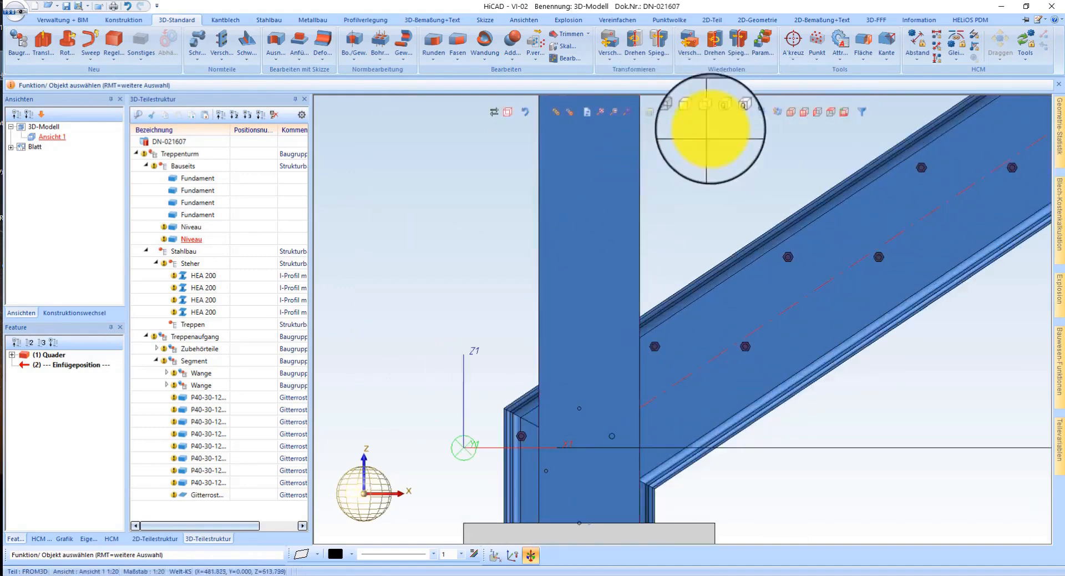
{"action": "left_click", "coordinate": [681, 118]}
{"action": "scroll", "coordinate": [547, 416], "scroll_direction": "up", "scroll_amount": 3}
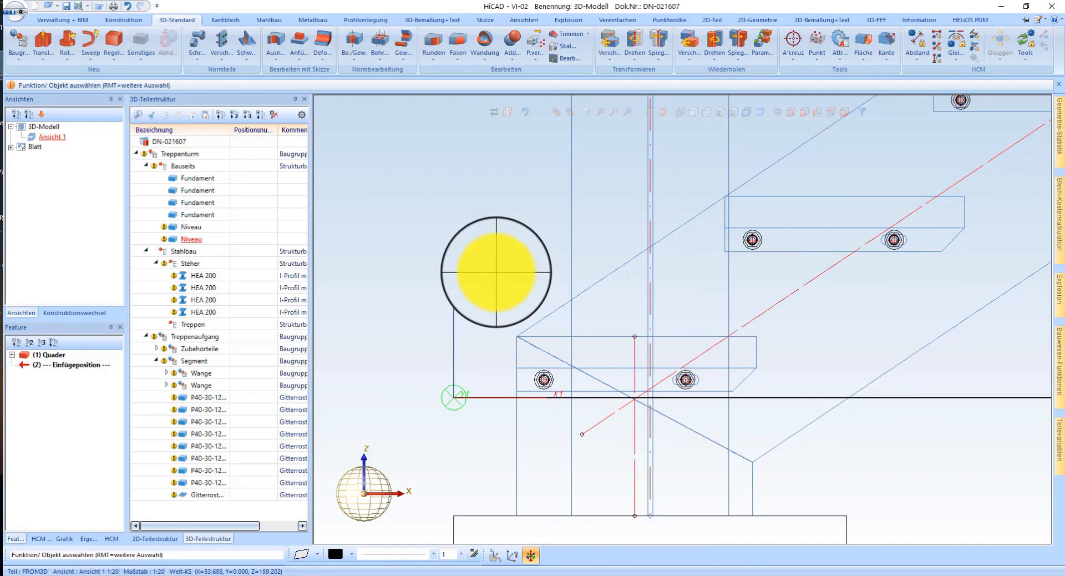
{"action": "left_click", "coordinate": [425, 20]}
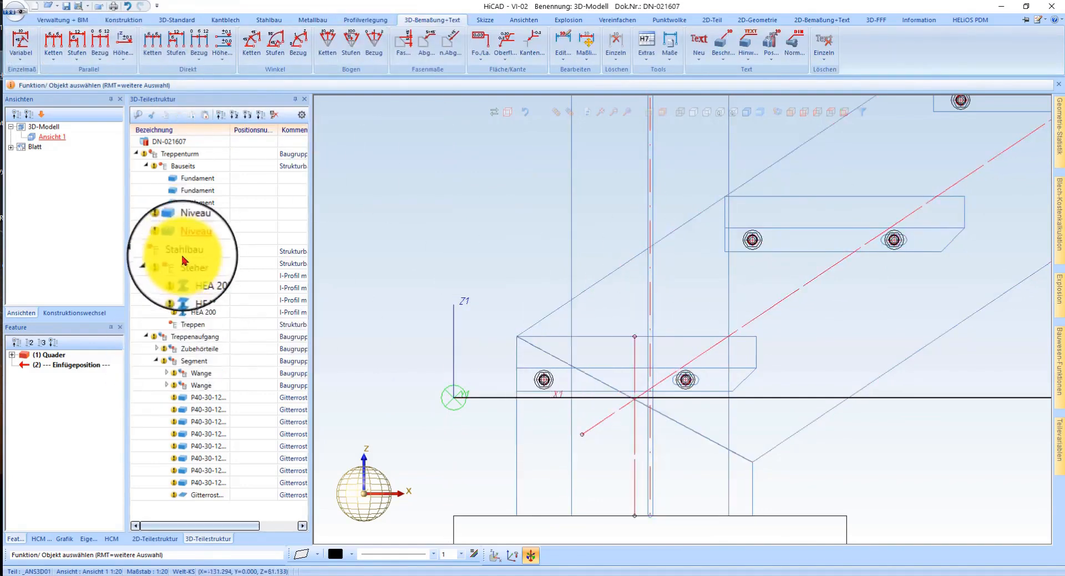
{"action": "left_click", "coordinate": [189, 336]}
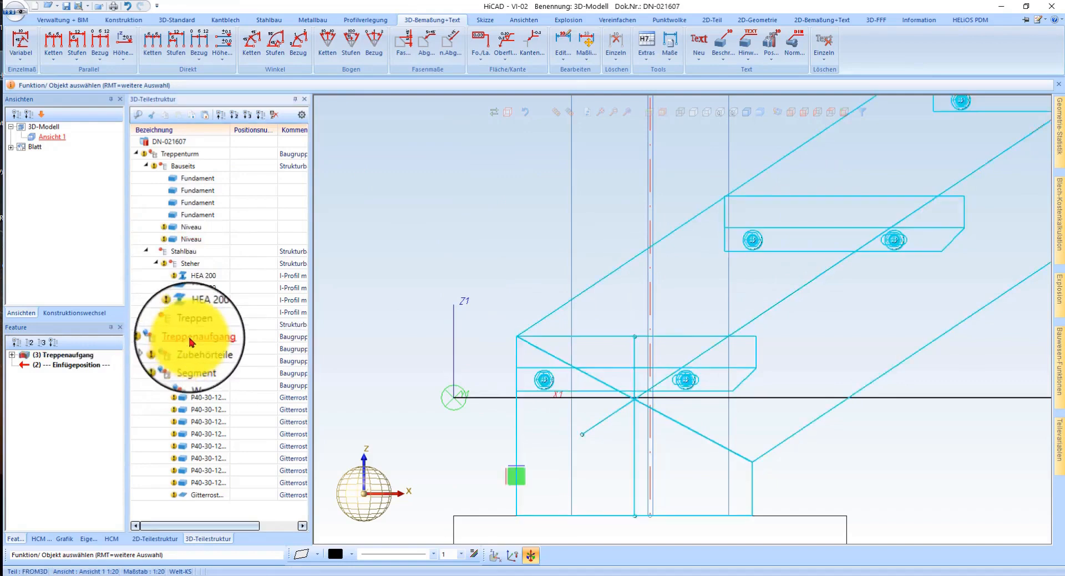
{"action": "right_click", "coordinate": [189, 336]}
{"action": "left_click", "coordinate": [304, 330]}
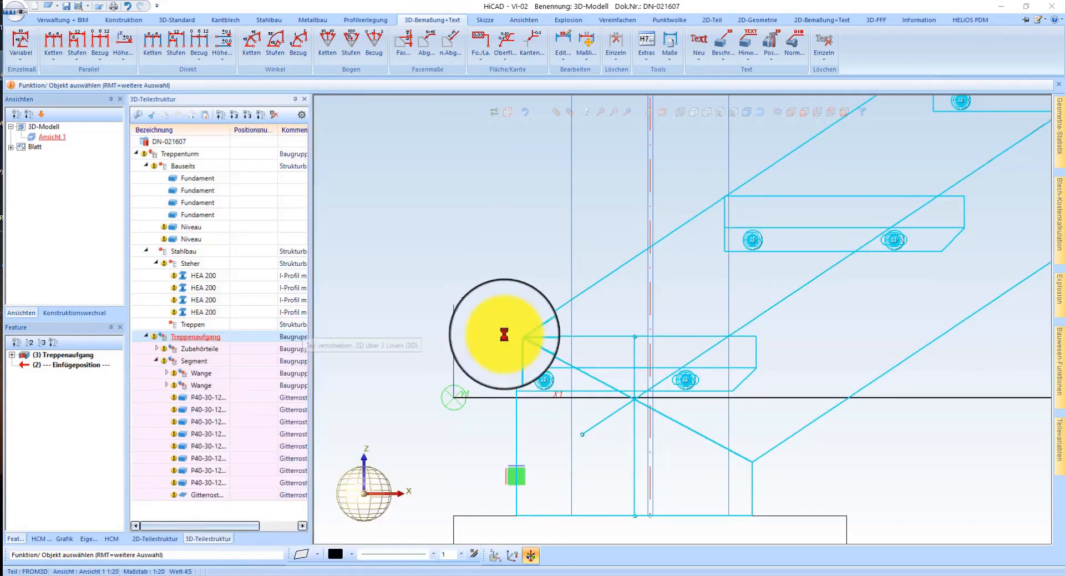
{"action": "left_click", "coordinate": [545, 336]}
{"action": "left_click", "coordinate": [471, 391]}
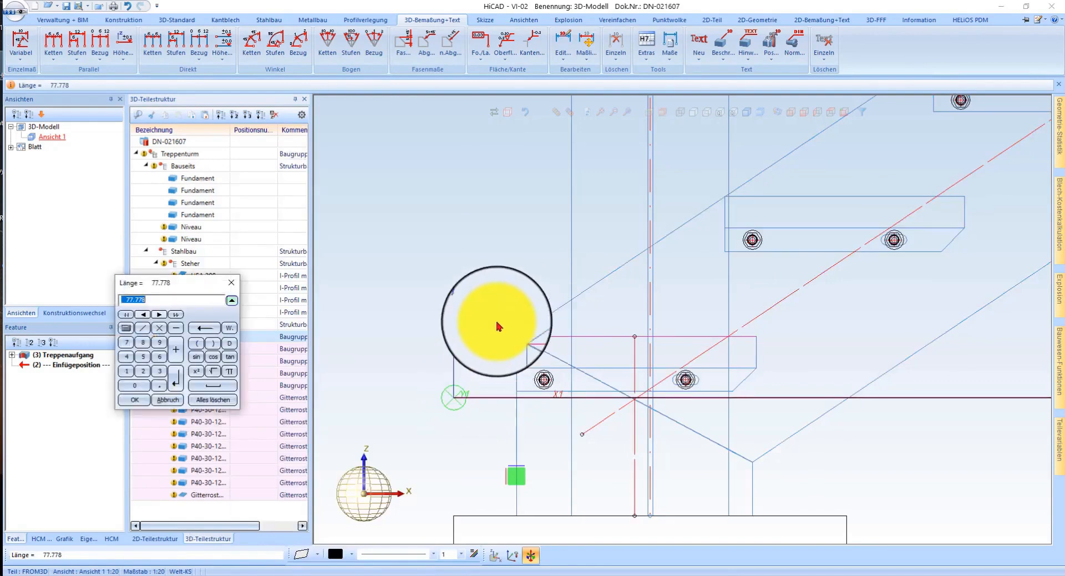
{"action": "key", "text": "Return"}
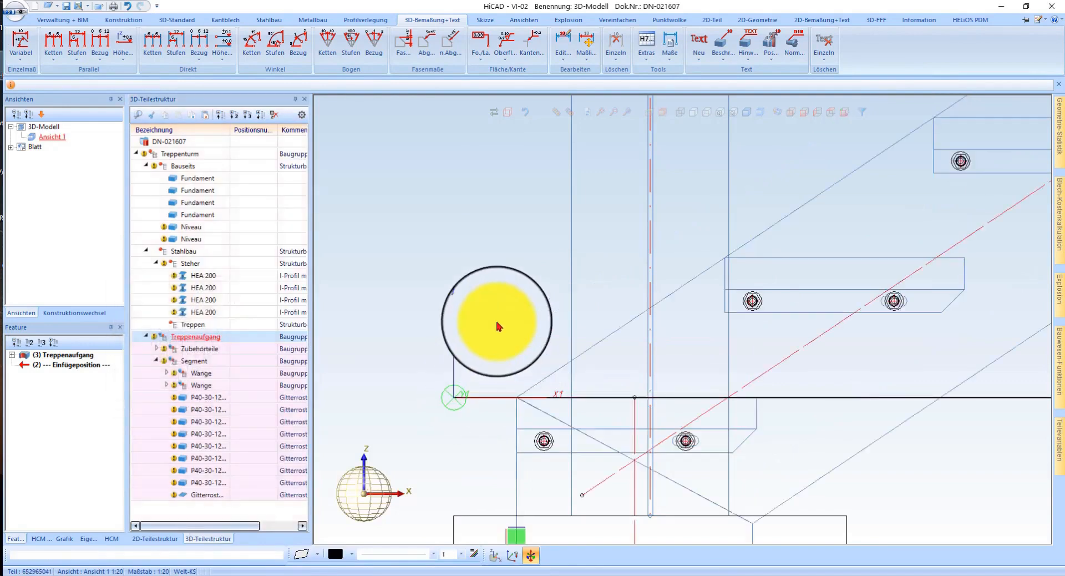
Shift the Treppenaufgang up one riser of 177.778, from the lower Niveau line to the second tread's upper edge.
{"action": "right_click", "coordinate": [183, 342]}
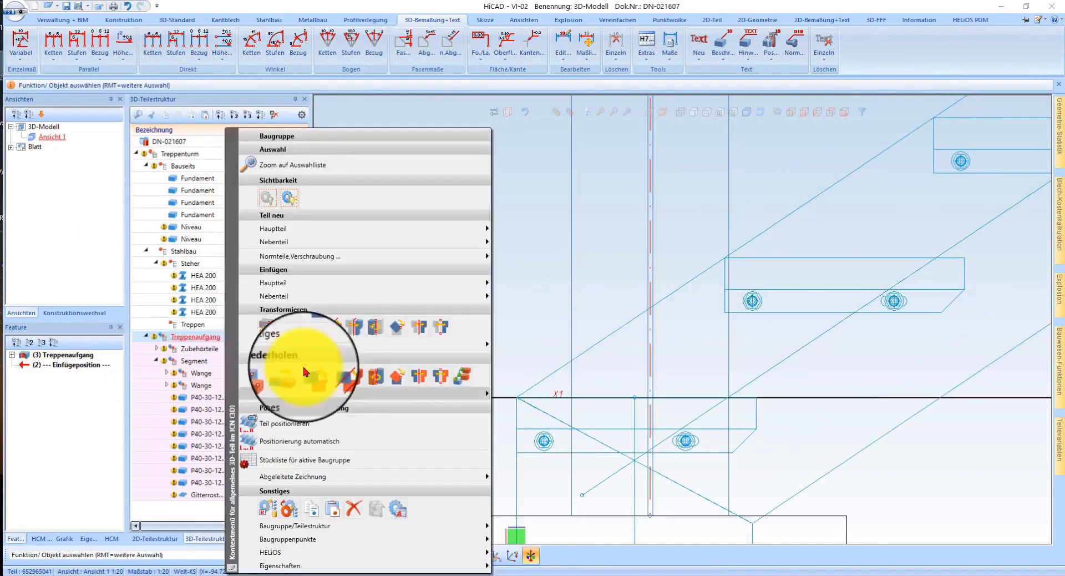
{"action": "left_click", "coordinate": [388, 335]}
{"action": "left_click", "coordinate": [788, 269]}
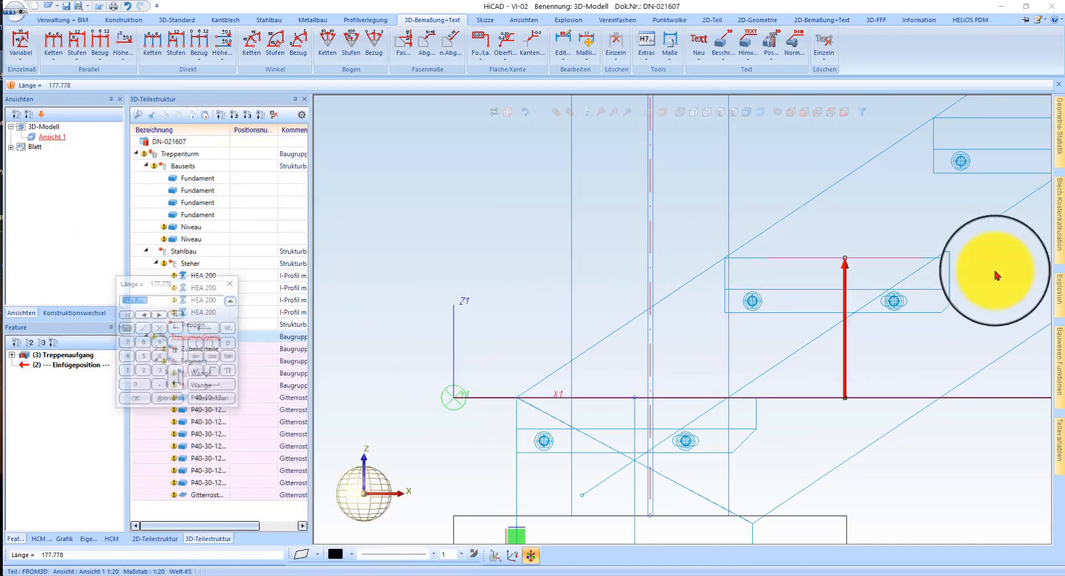
{"action": "key", "text": "Return"}
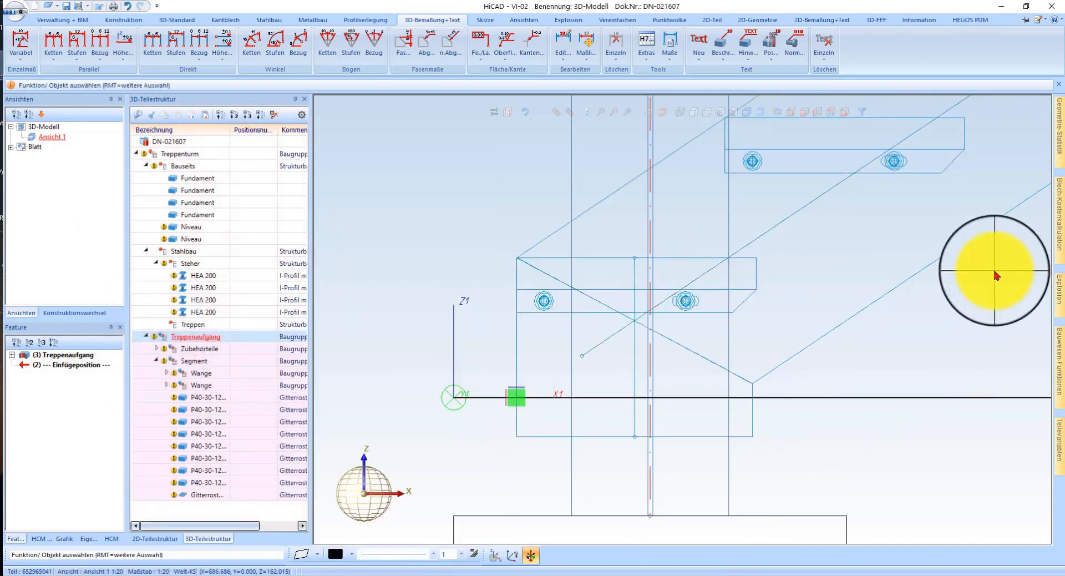
Return the stair tower to a shaded 3D view and save the construction.
{"action": "scroll", "coordinate": [432, 437], "scroll_direction": "down", "scroll_amount": 4}
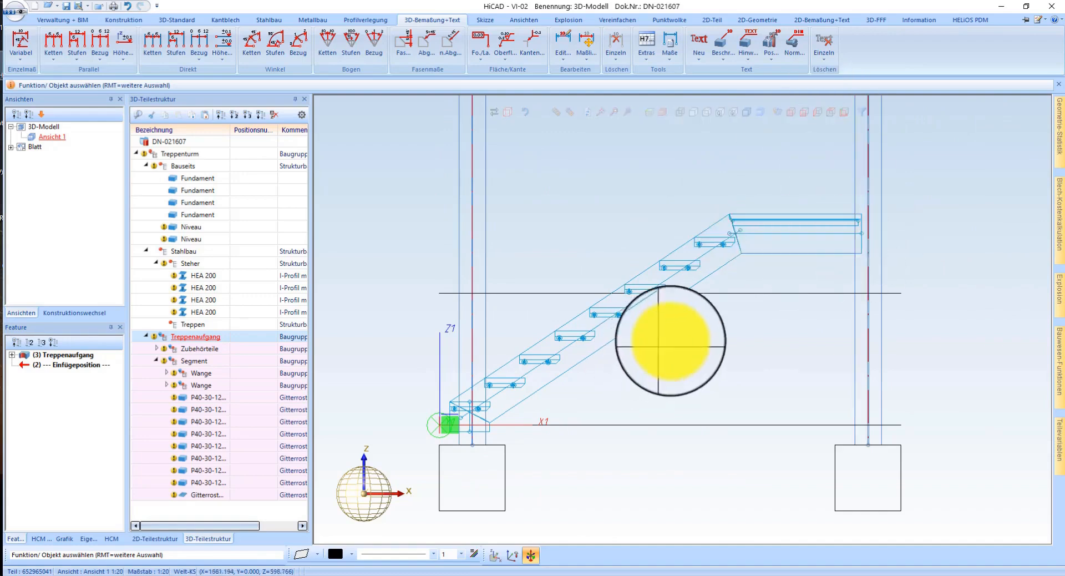
{"action": "left_click", "coordinate": [746, 112]}
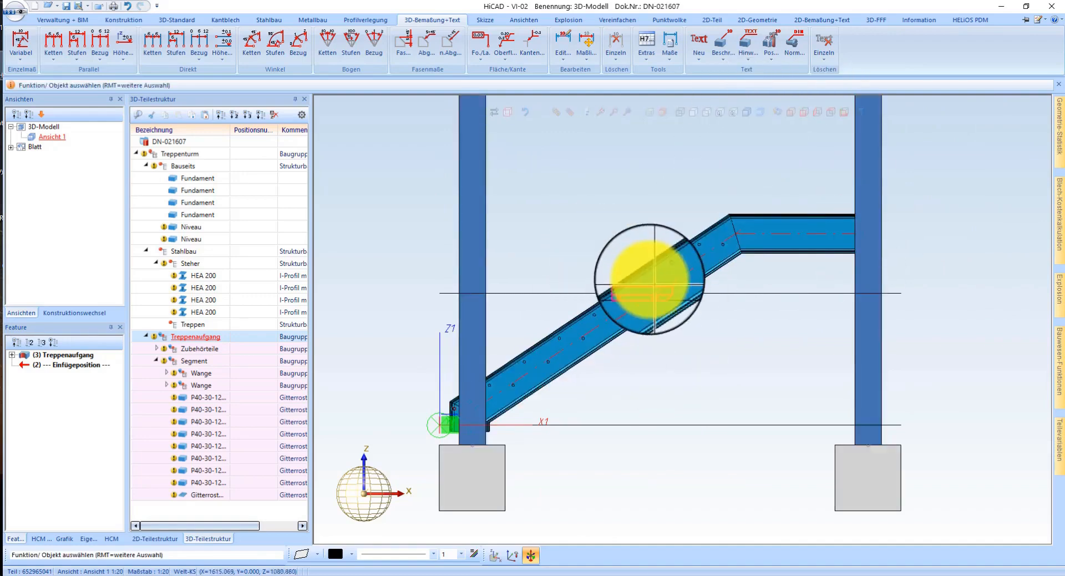
{"action": "left_click", "coordinate": [642, 268]}
{"action": "middle_click", "coordinate": [701, 316]}
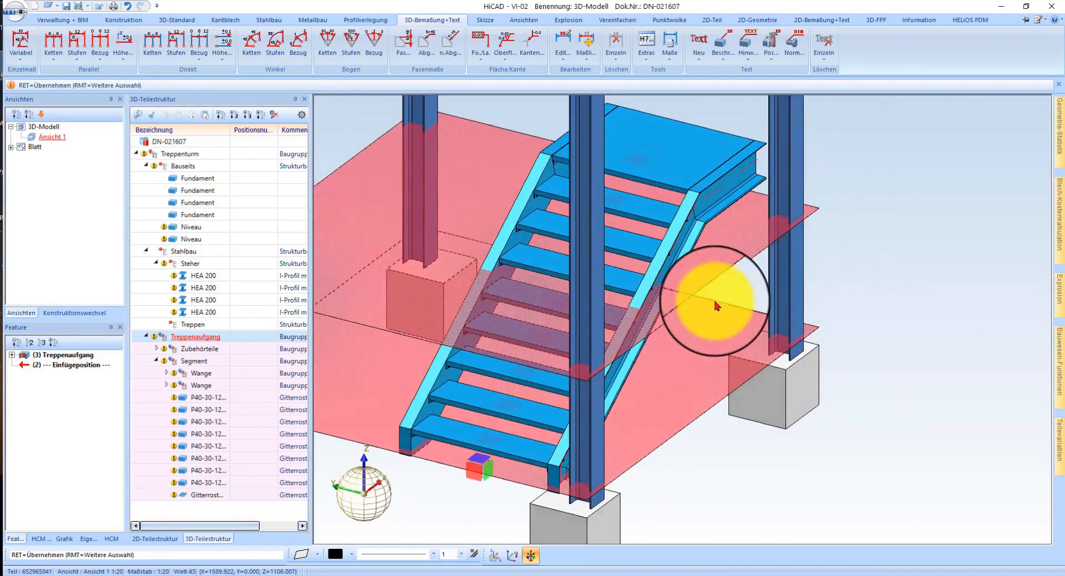
{"action": "middle_click_drag", "start_coordinate": [689, 325], "coordinate": [687, 278]}
{"action": "key", "text": "ctrl+s"}
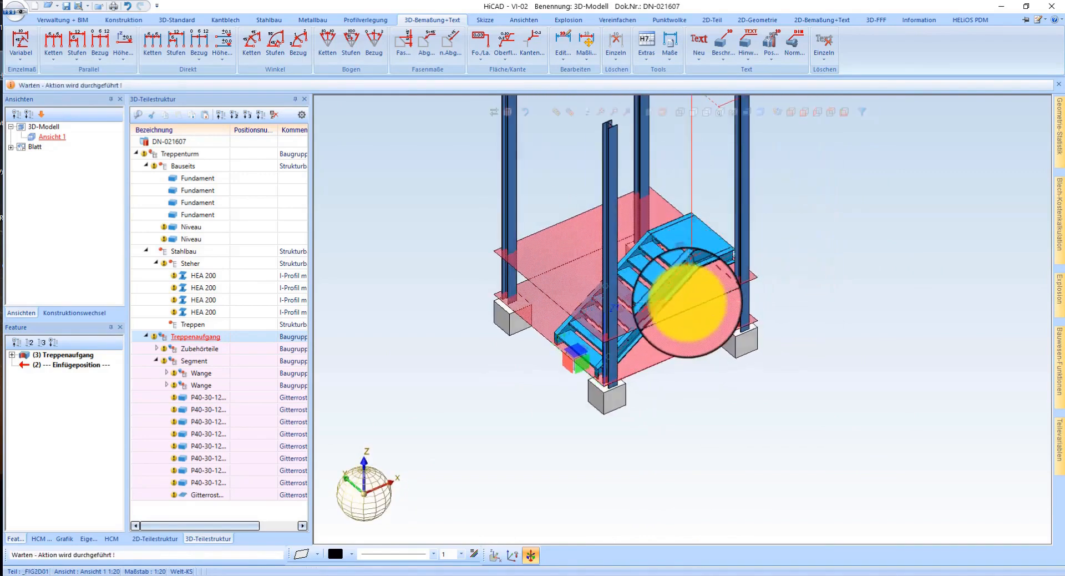
{"action": "left_click", "coordinate": [537, 299]}
{"action": "left_click", "coordinate": [538, 314]}
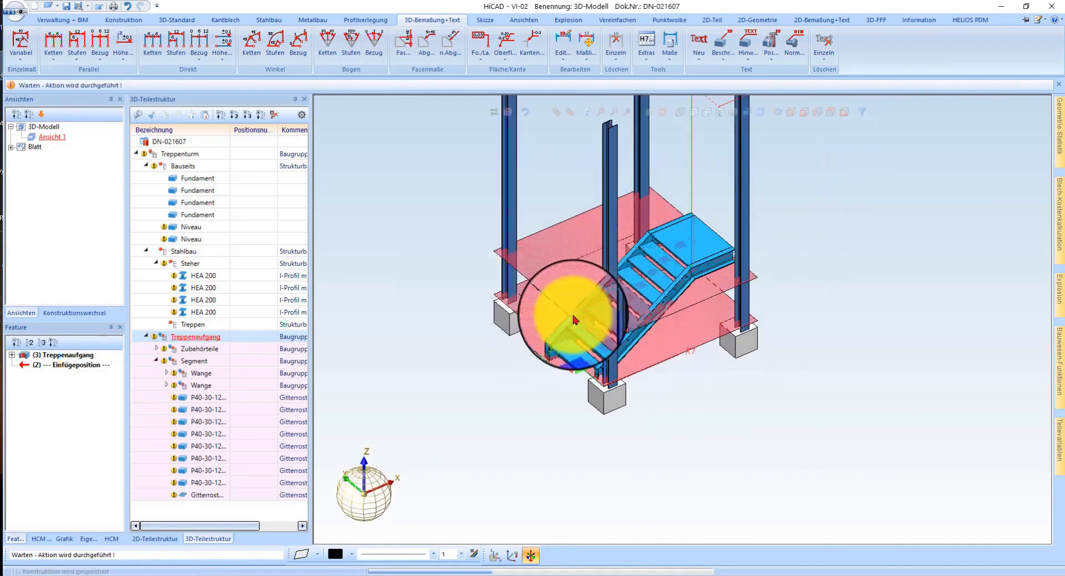
{"action": "mouse_move", "coordinate": [675, 263]}
{"action": "middle_mouse_down"}
{"action": "mouse_move", "coordinate": [654, 226]}
{"action": "mouse_move", "coordinate": [686, 279]}
{"action": "middle_mouse_up"}
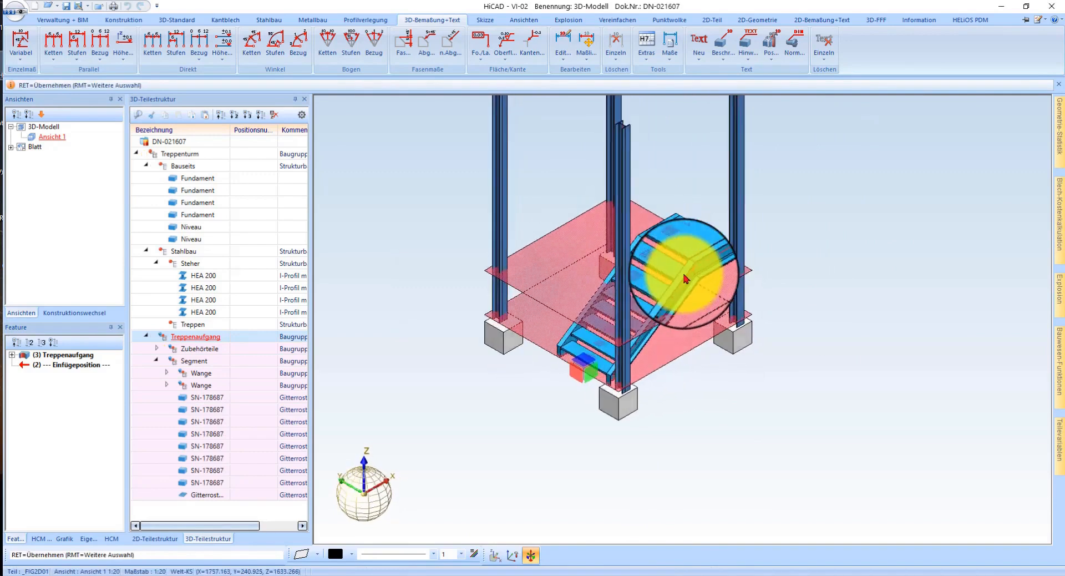